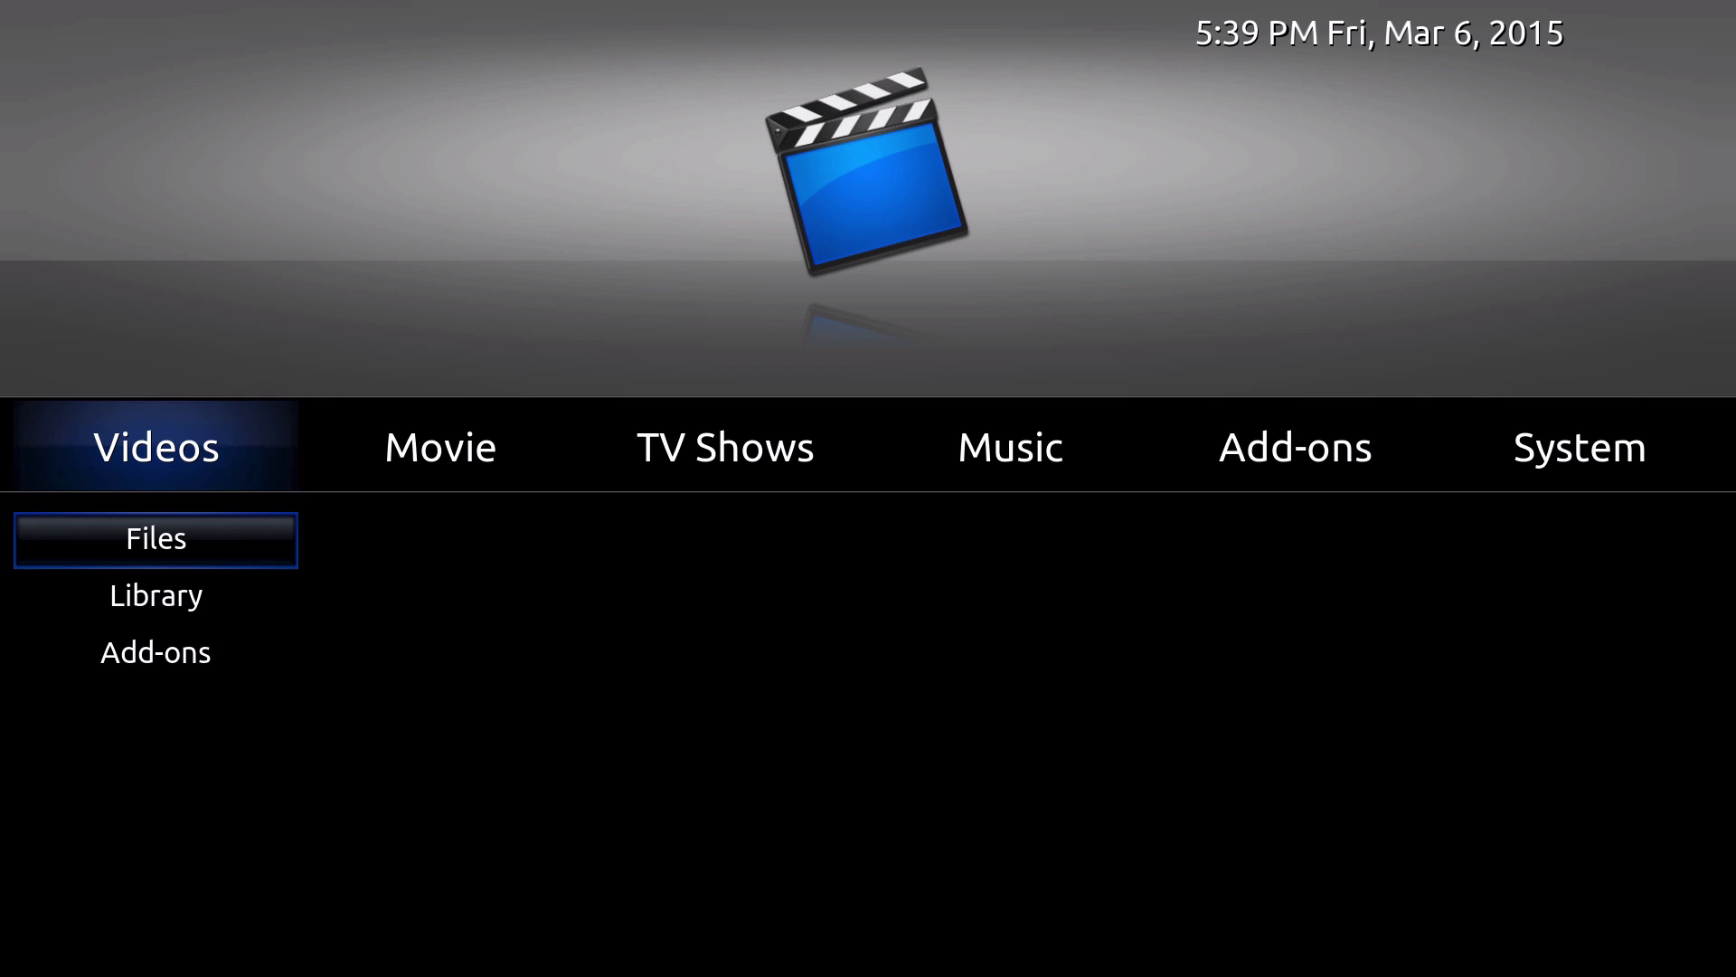
- Open the system settings from the home menu's System entry
key(Right)
key(Left)
key(Right)
key(Right)
key(Right)
key(Right)
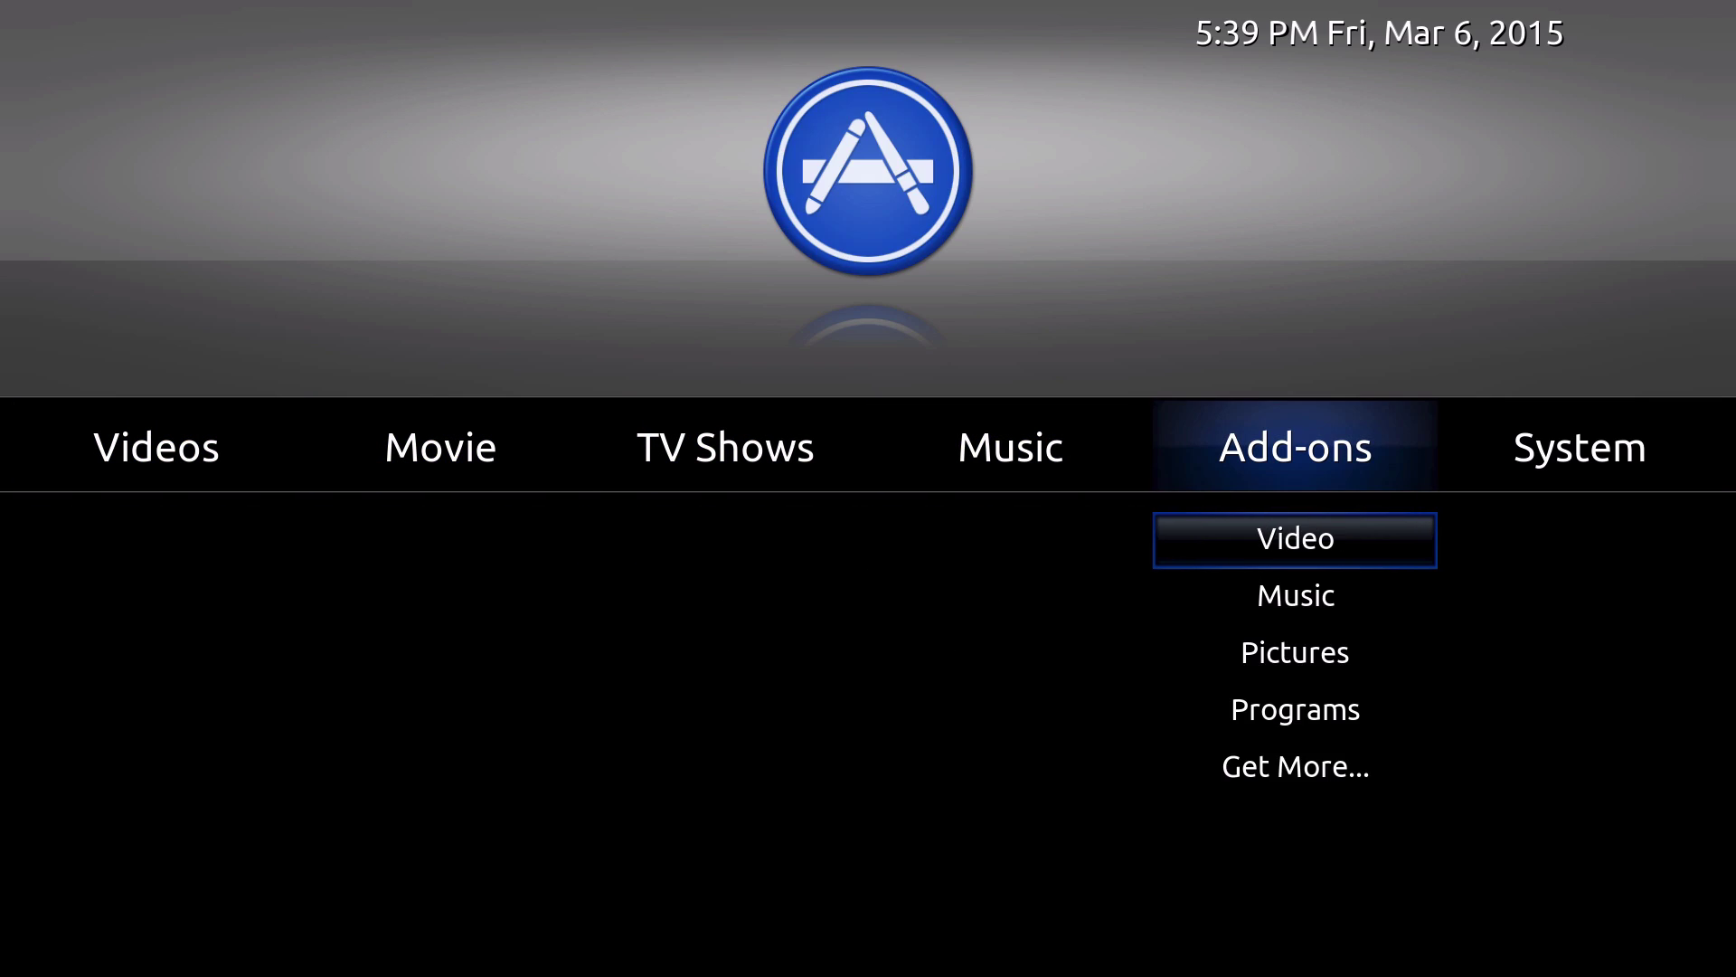
key(Right)
key(Left)
key(Right)
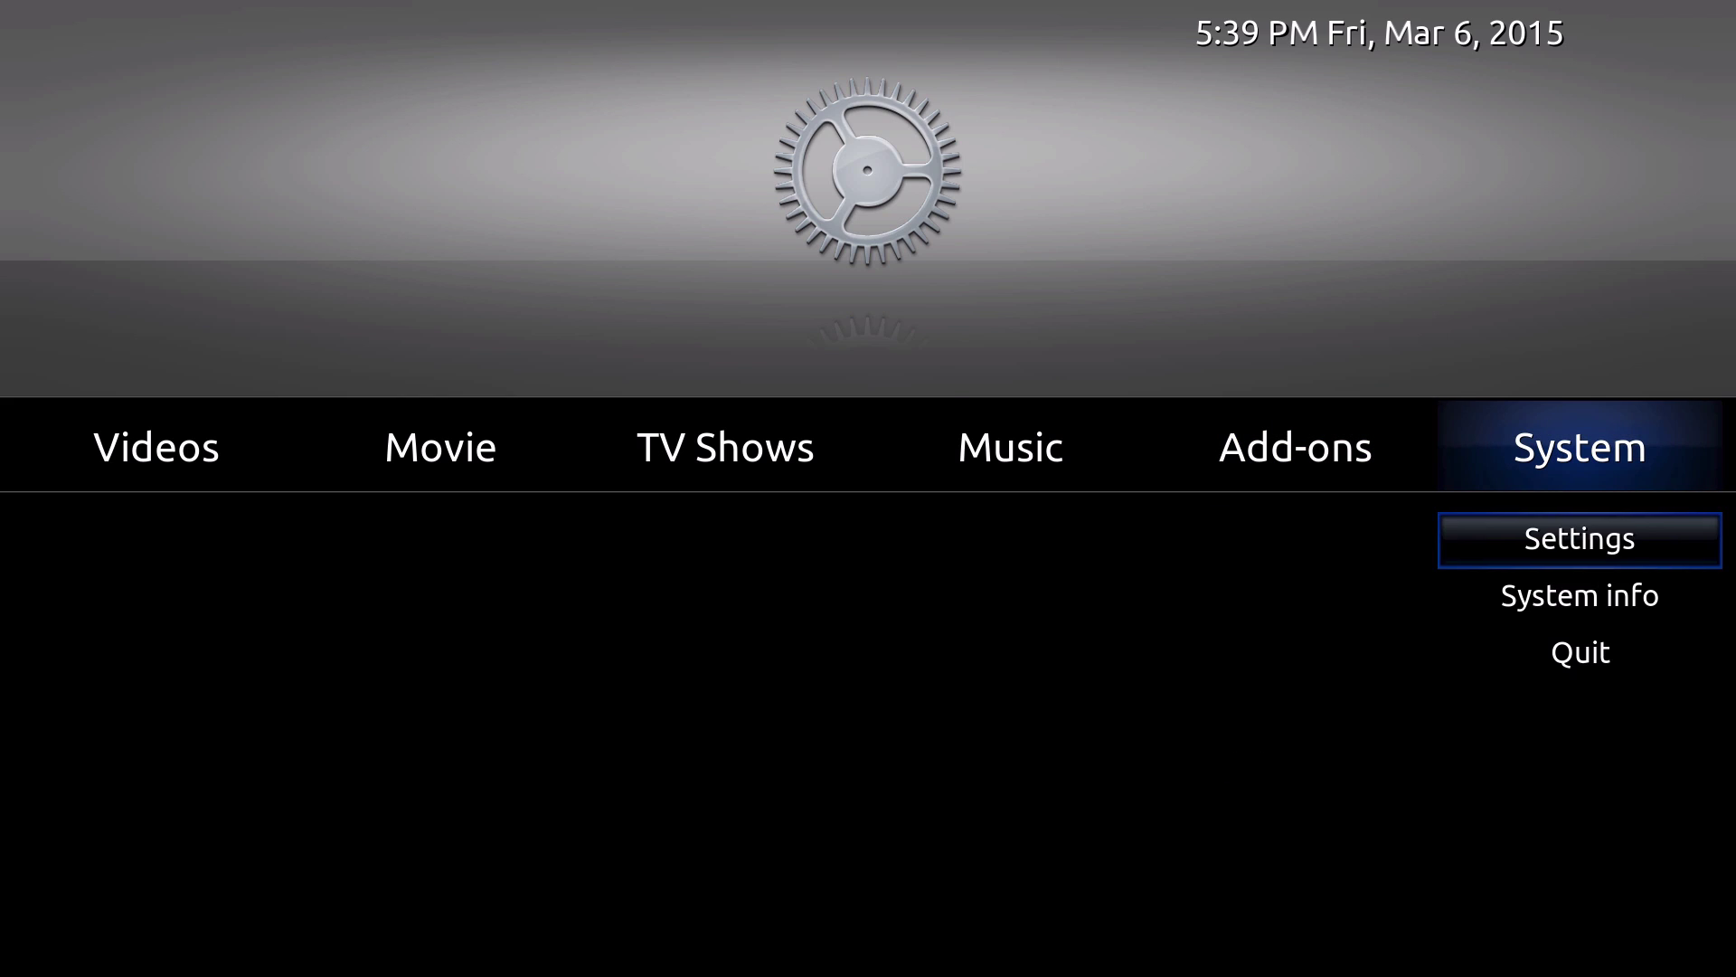
key(Down)
key(Up)
key(Return)
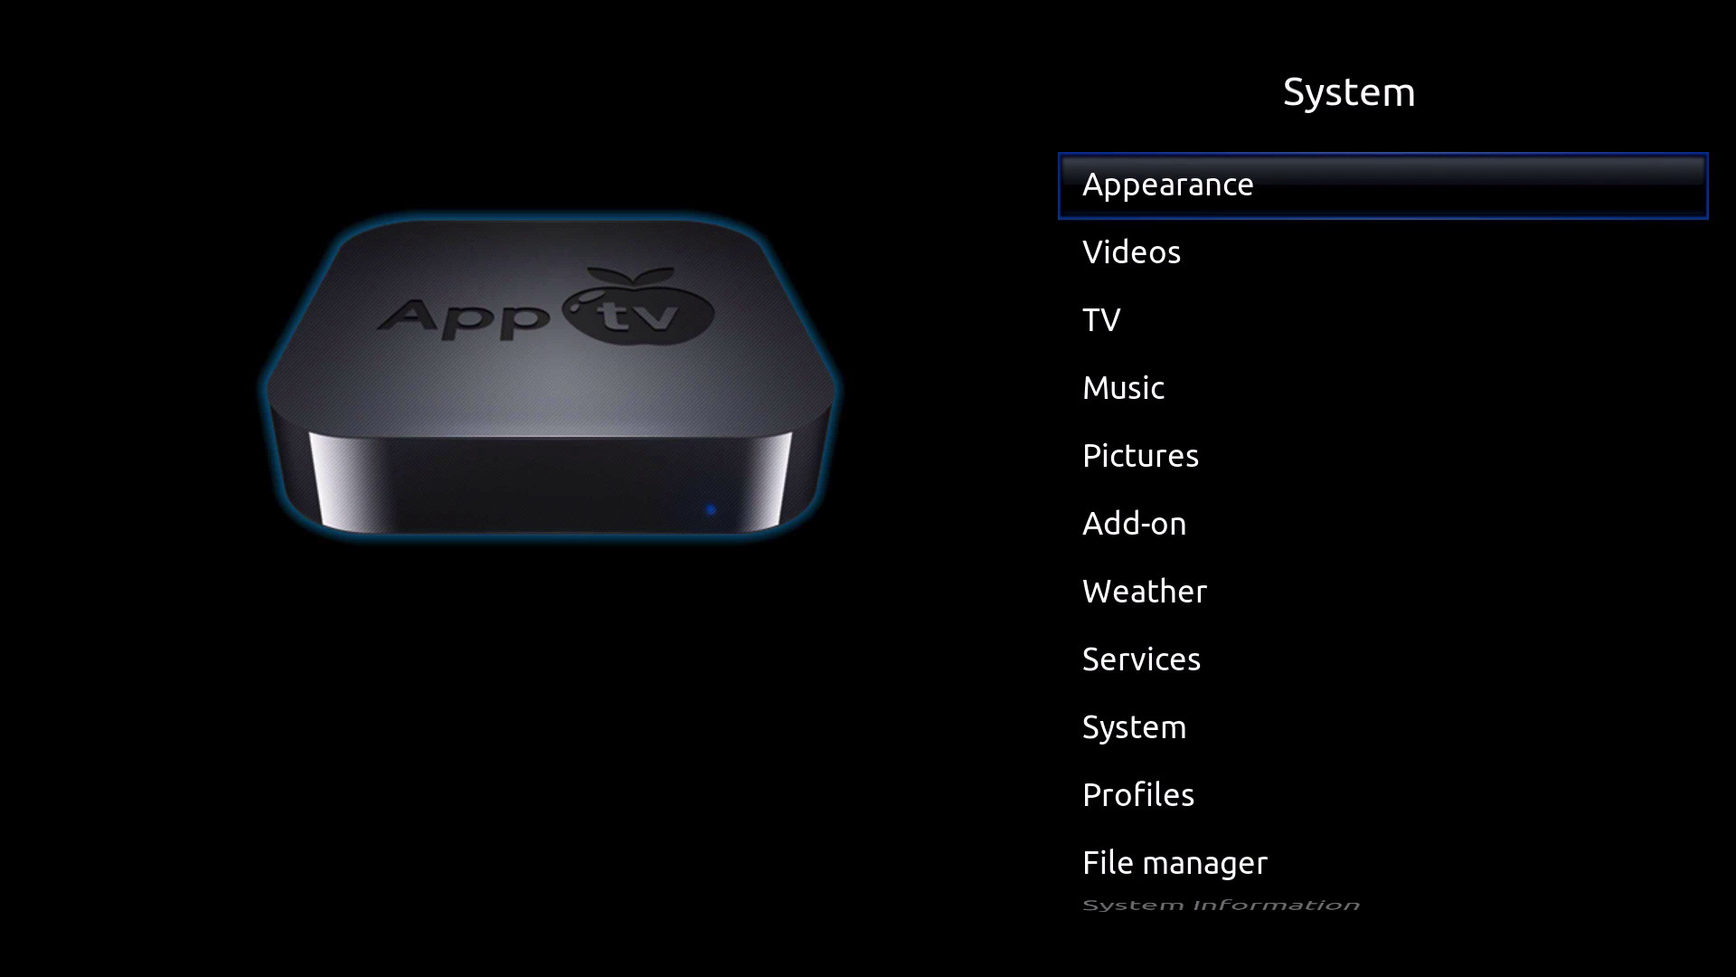
- Open the AppTV skin's own settings from the Appearance settings
key(Up)
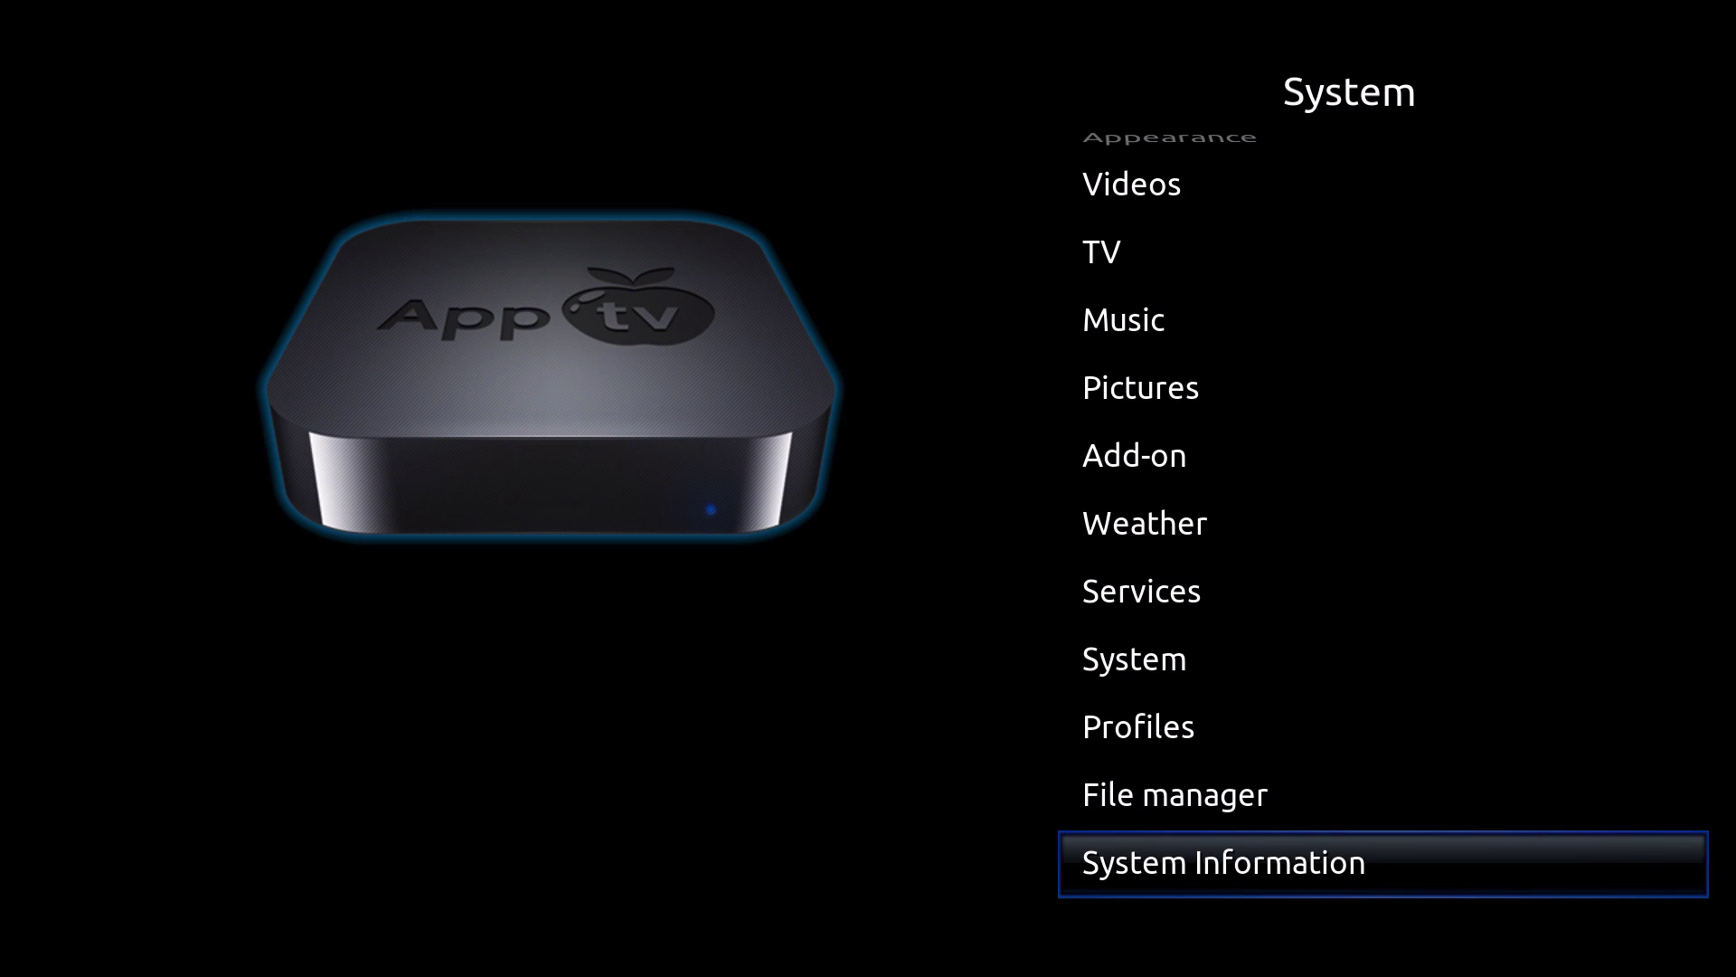
key(Up)
key(Down)
key(Down)
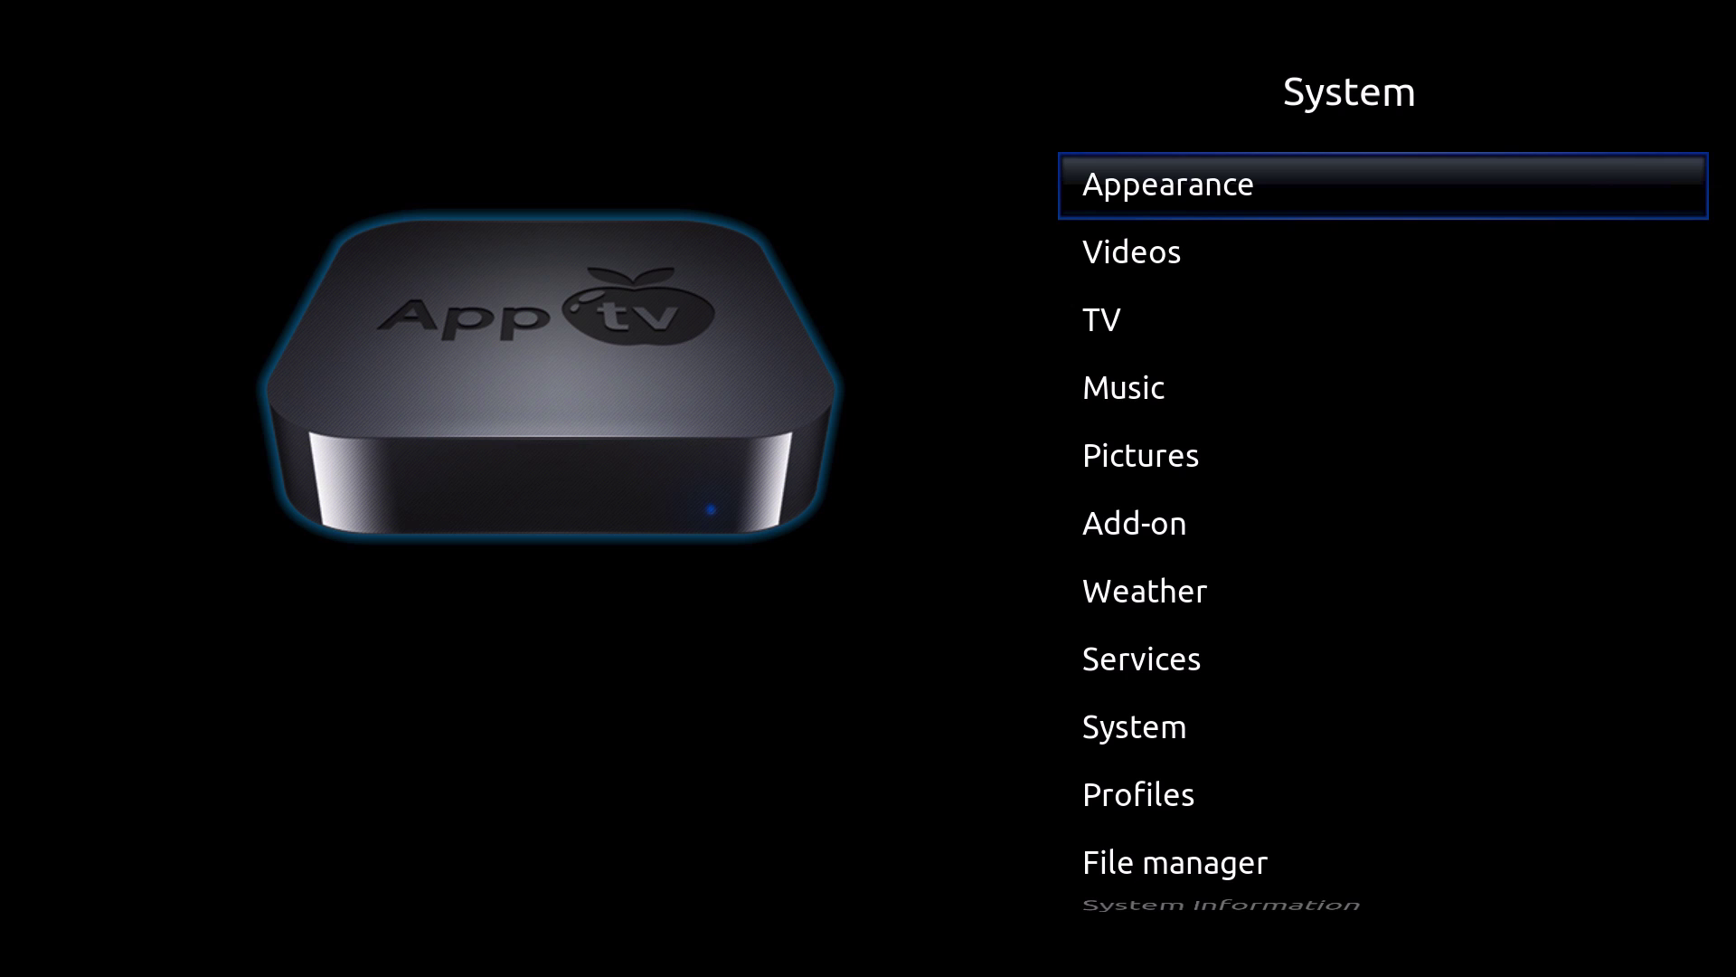
key(Return)
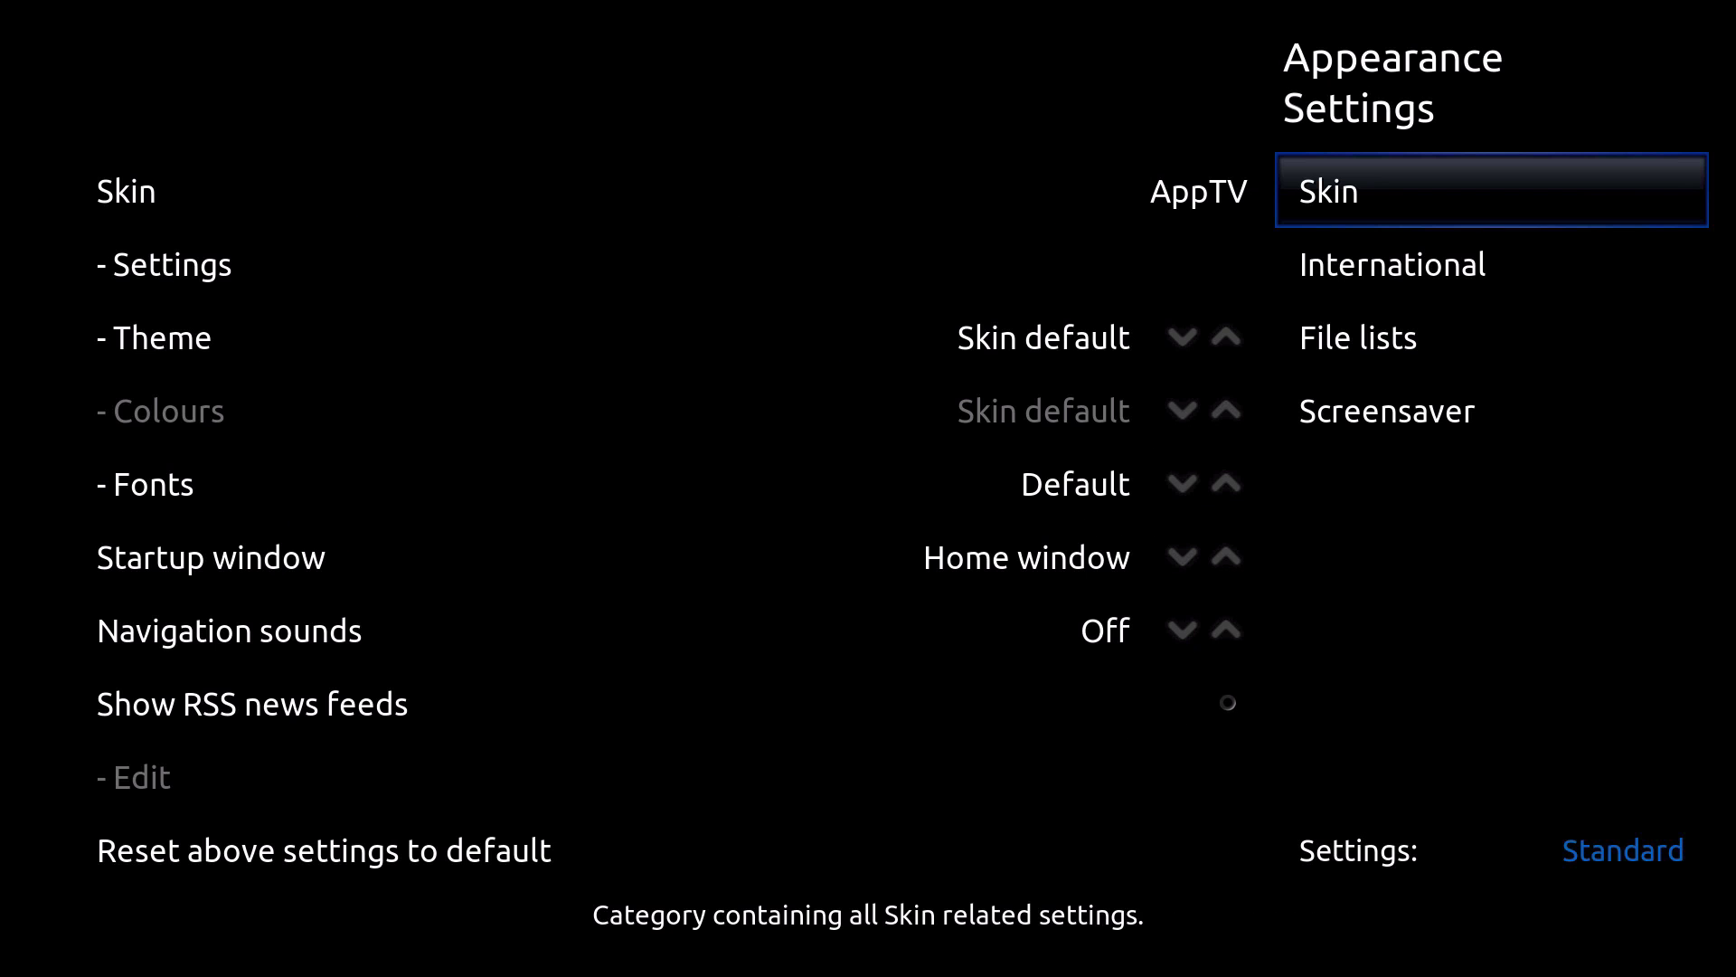
key(Left)
key(Down)
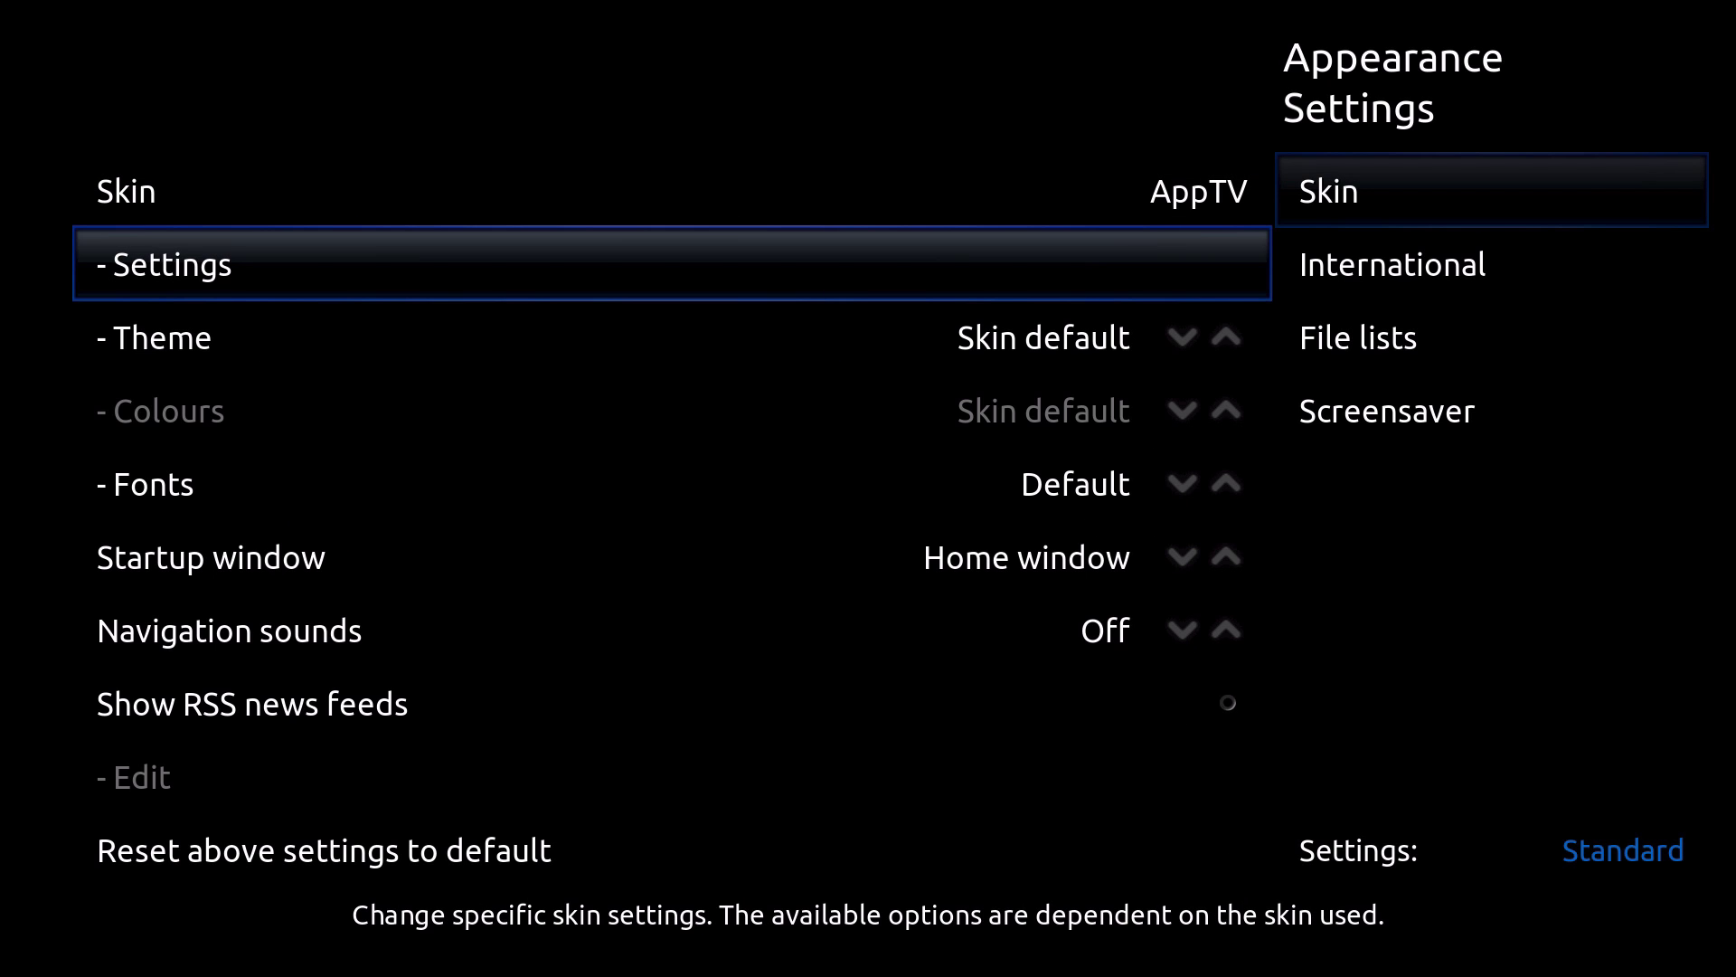
key(Return)
- Cycle the Startup screen setting through Custom Image, Custom Video and Blank, and set it back to Skin Image
key(Left)
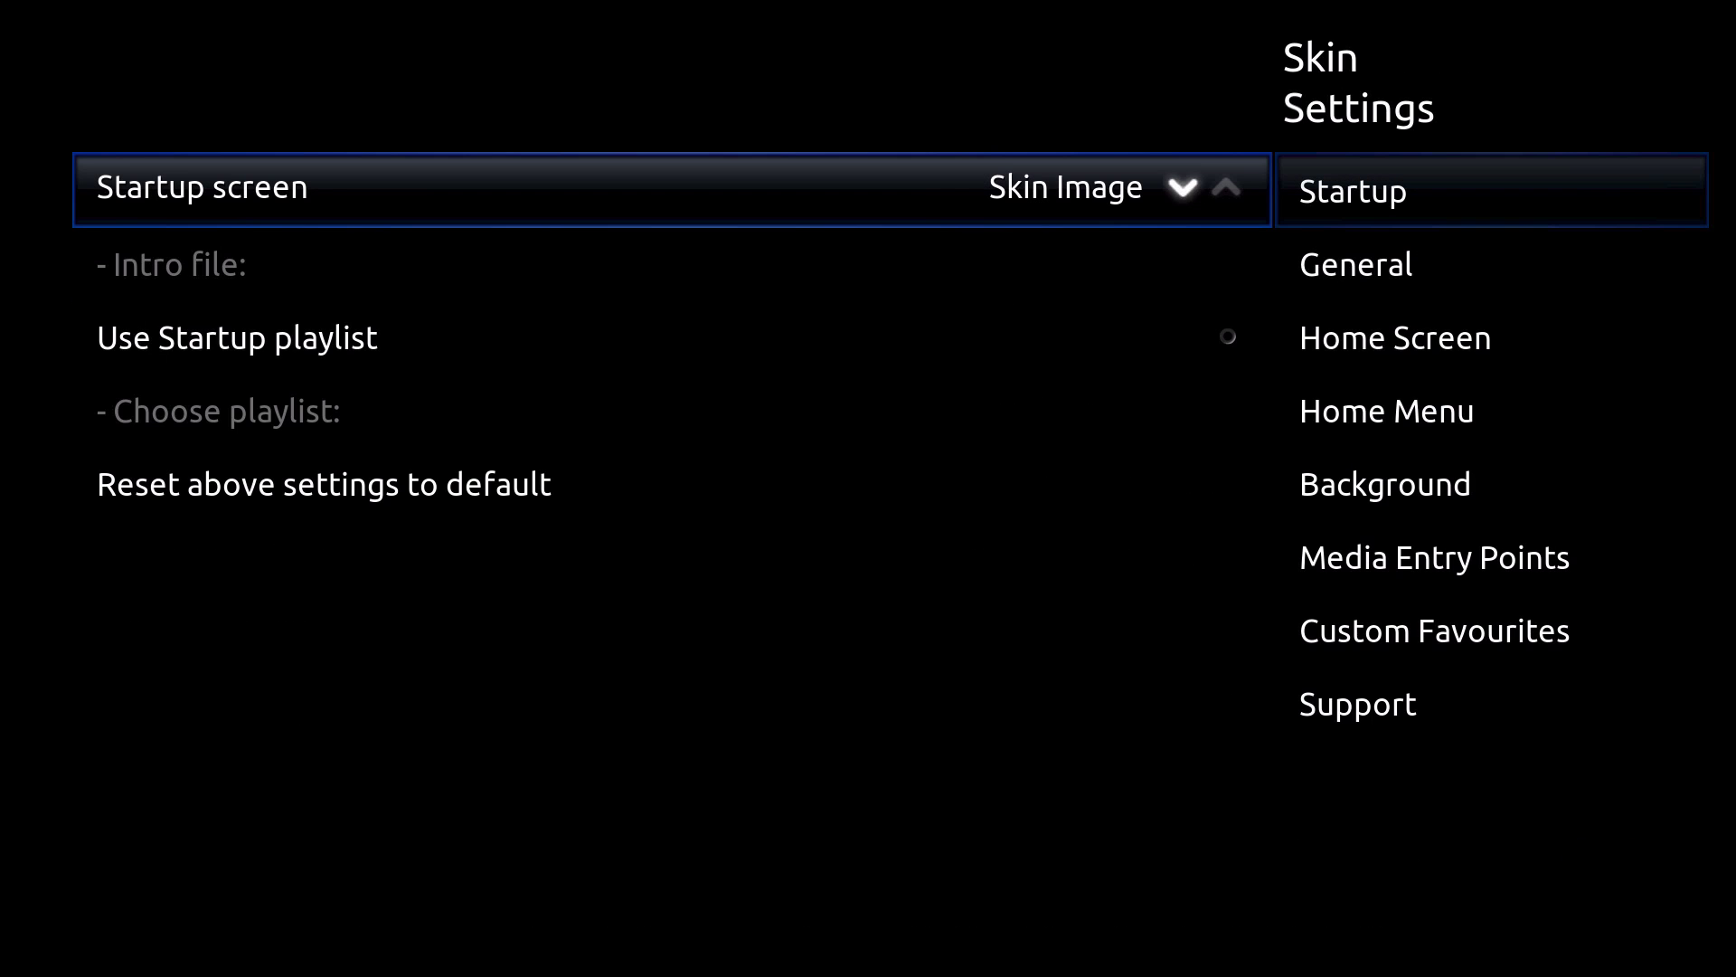
key(Right)
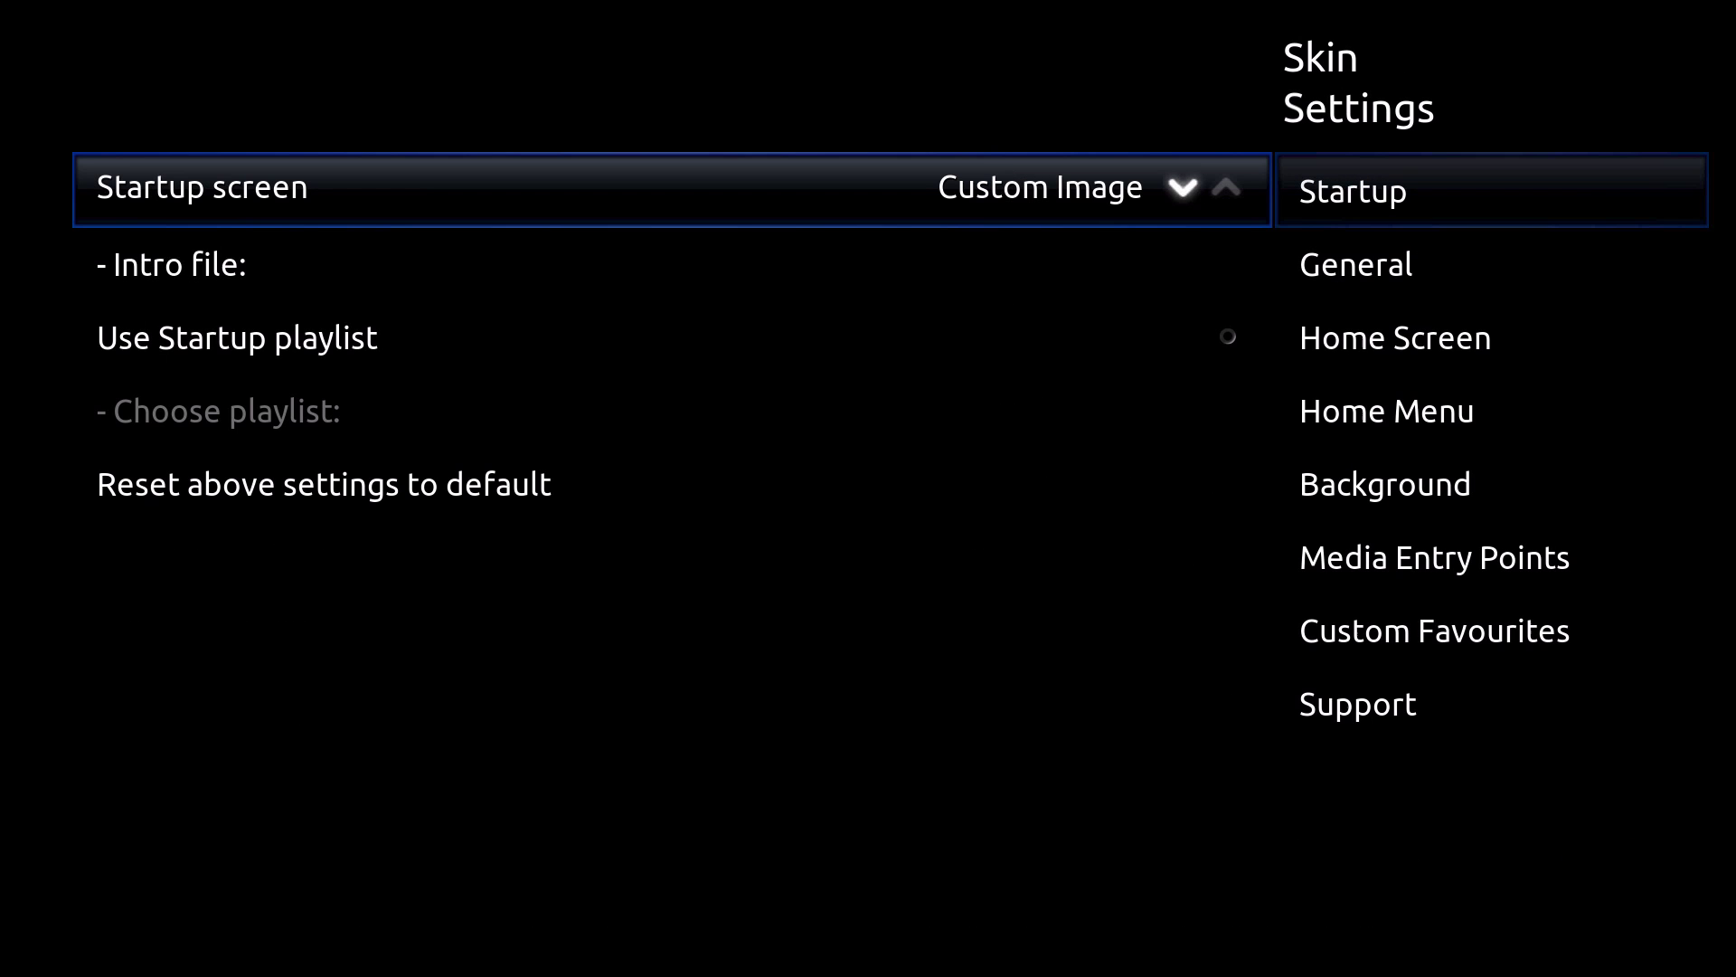
key(Right)
key(Right)
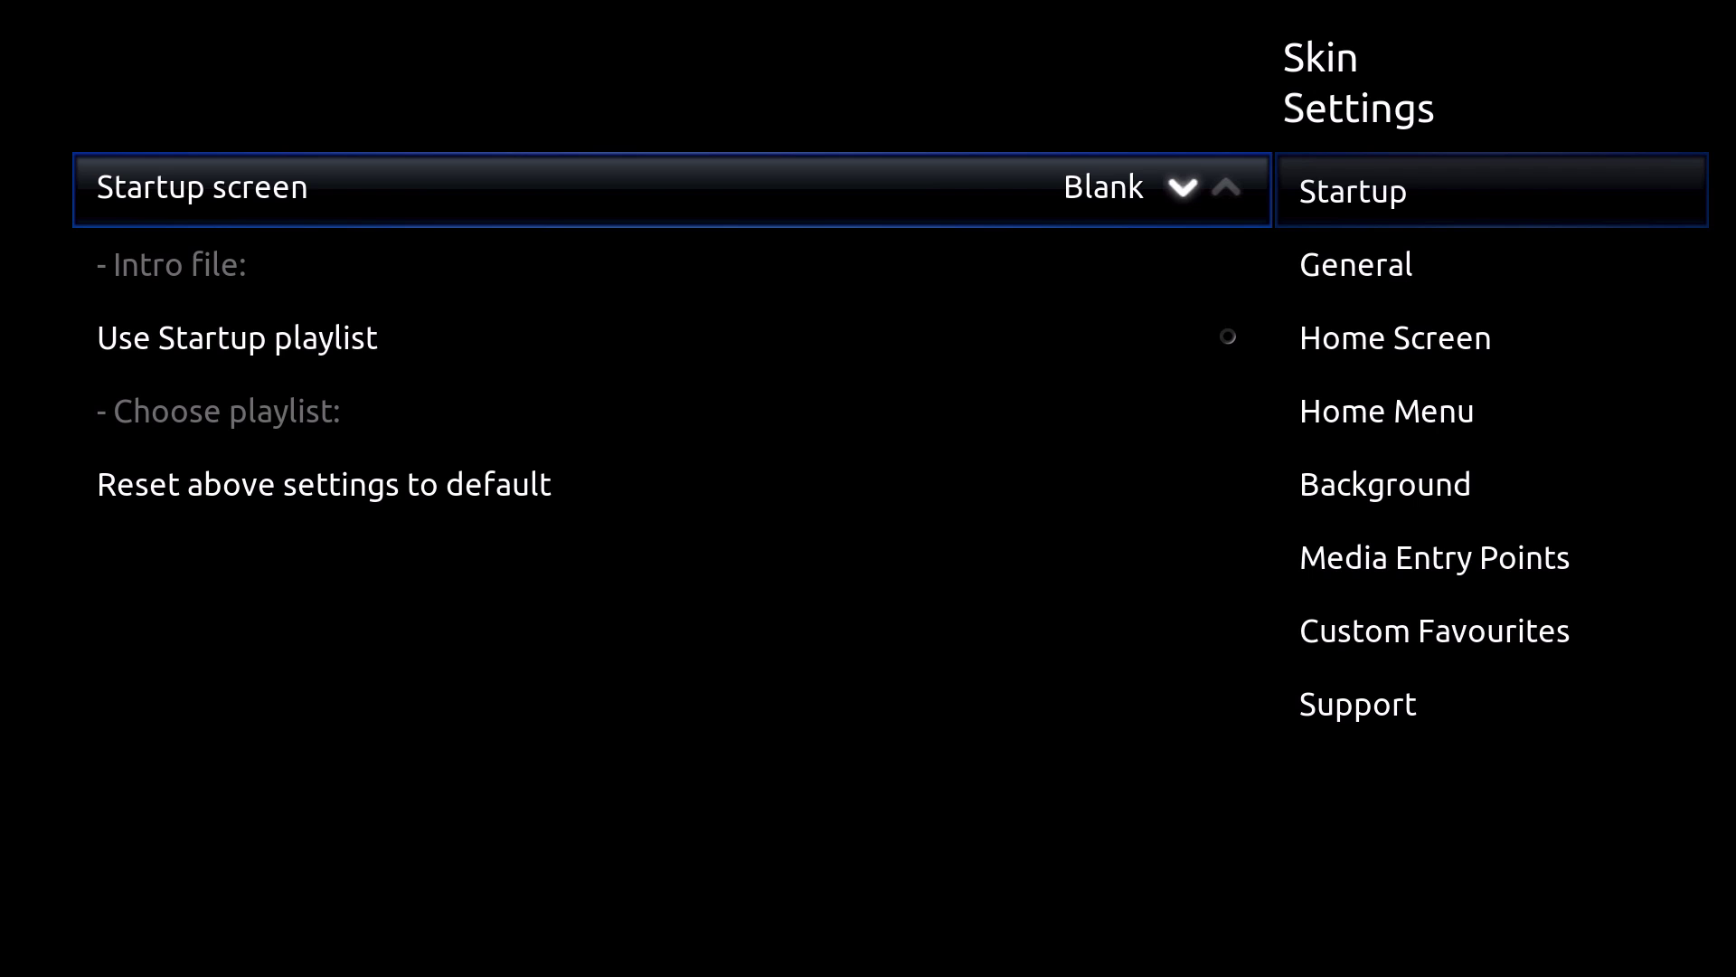
key(Right)
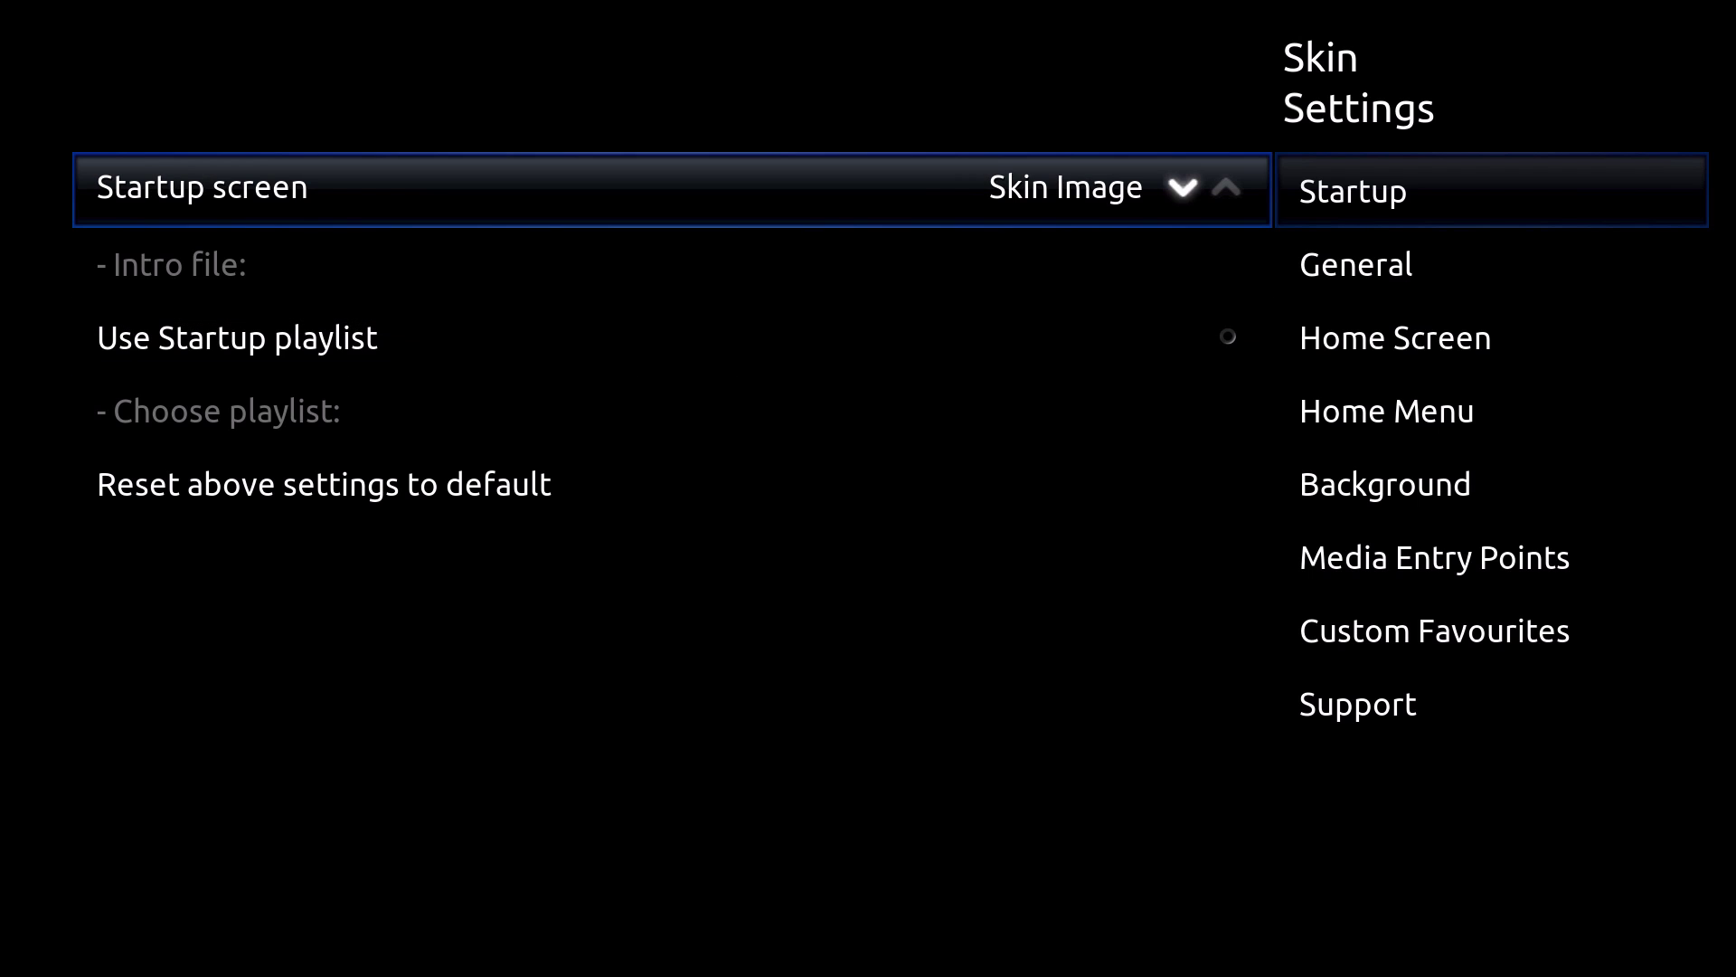
key(Right)
key(Right)
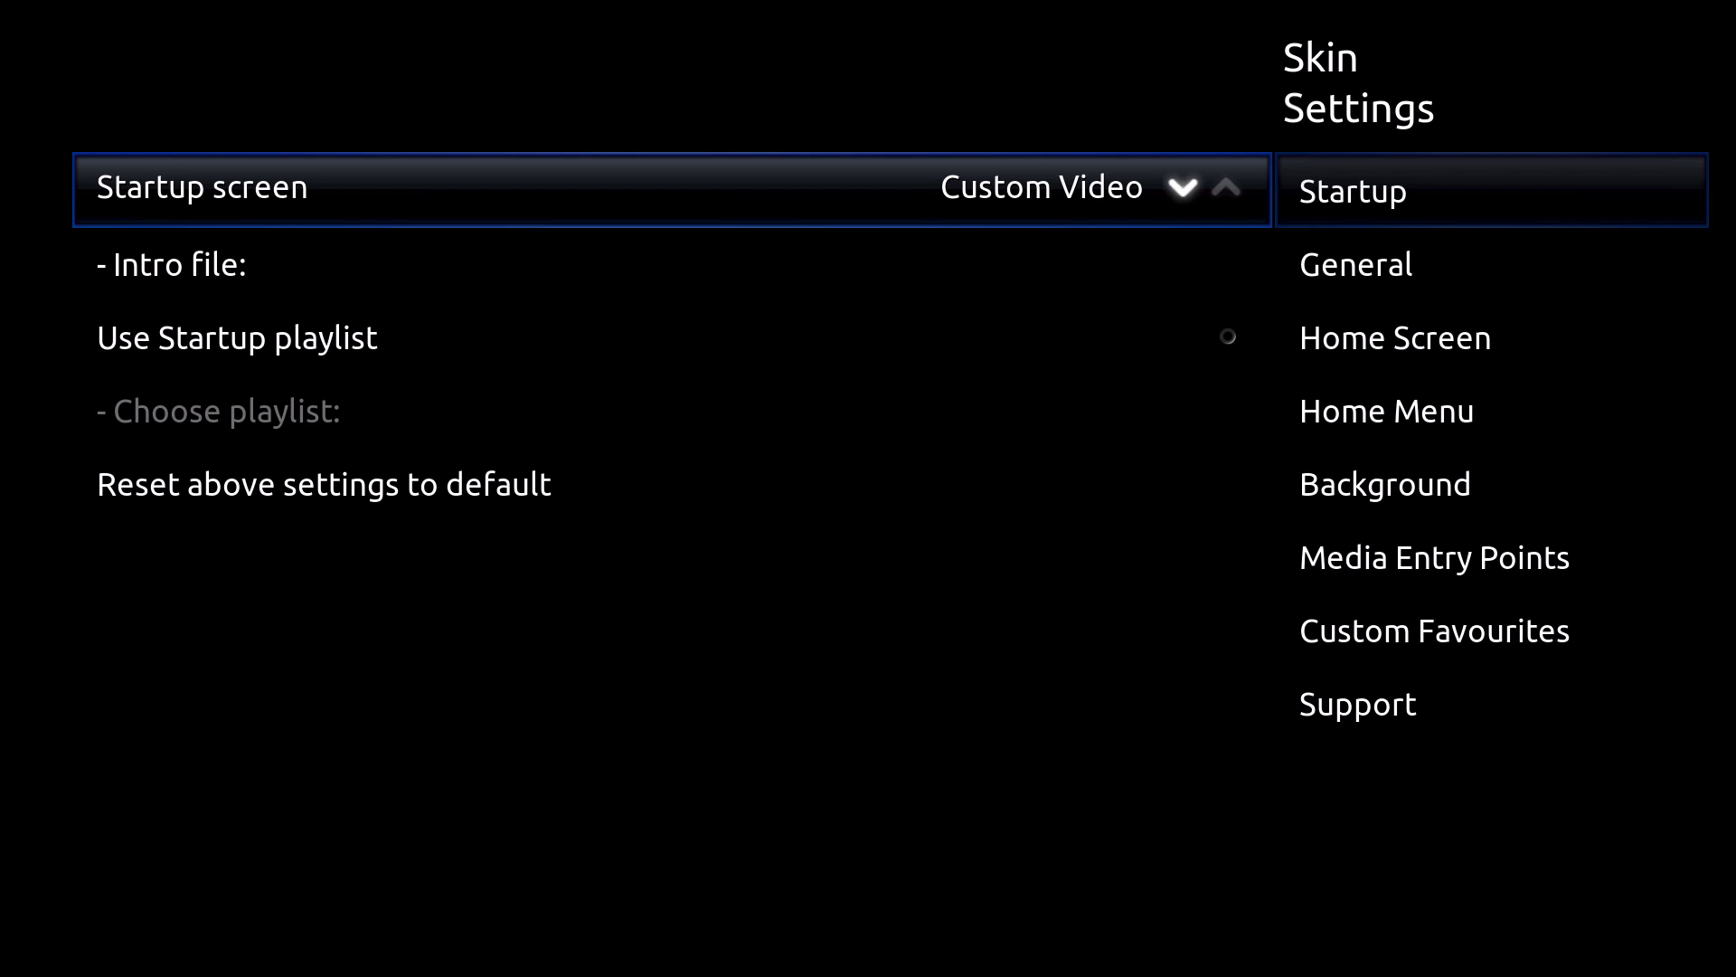
key(Right)
key(Right)
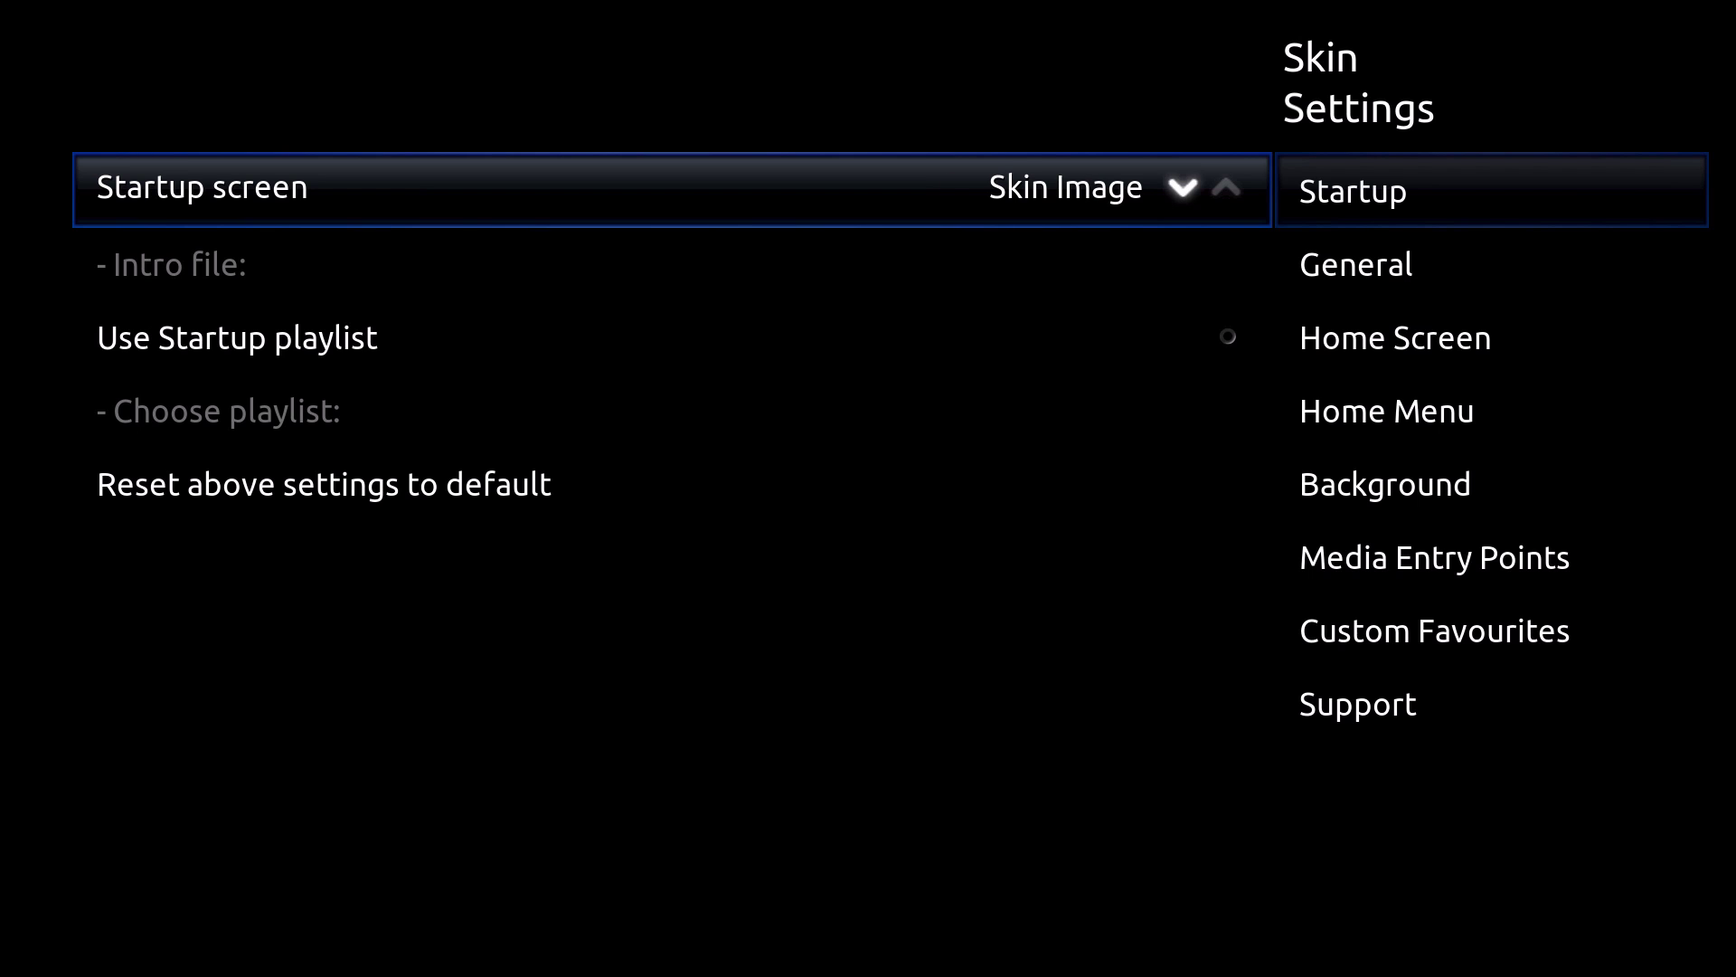
- Look through the Startup playlist and reset options in the Startup category
key(Down)
key(Down)
key(Up)
key(Up)
key(Down)
key(Up)
key(Up)
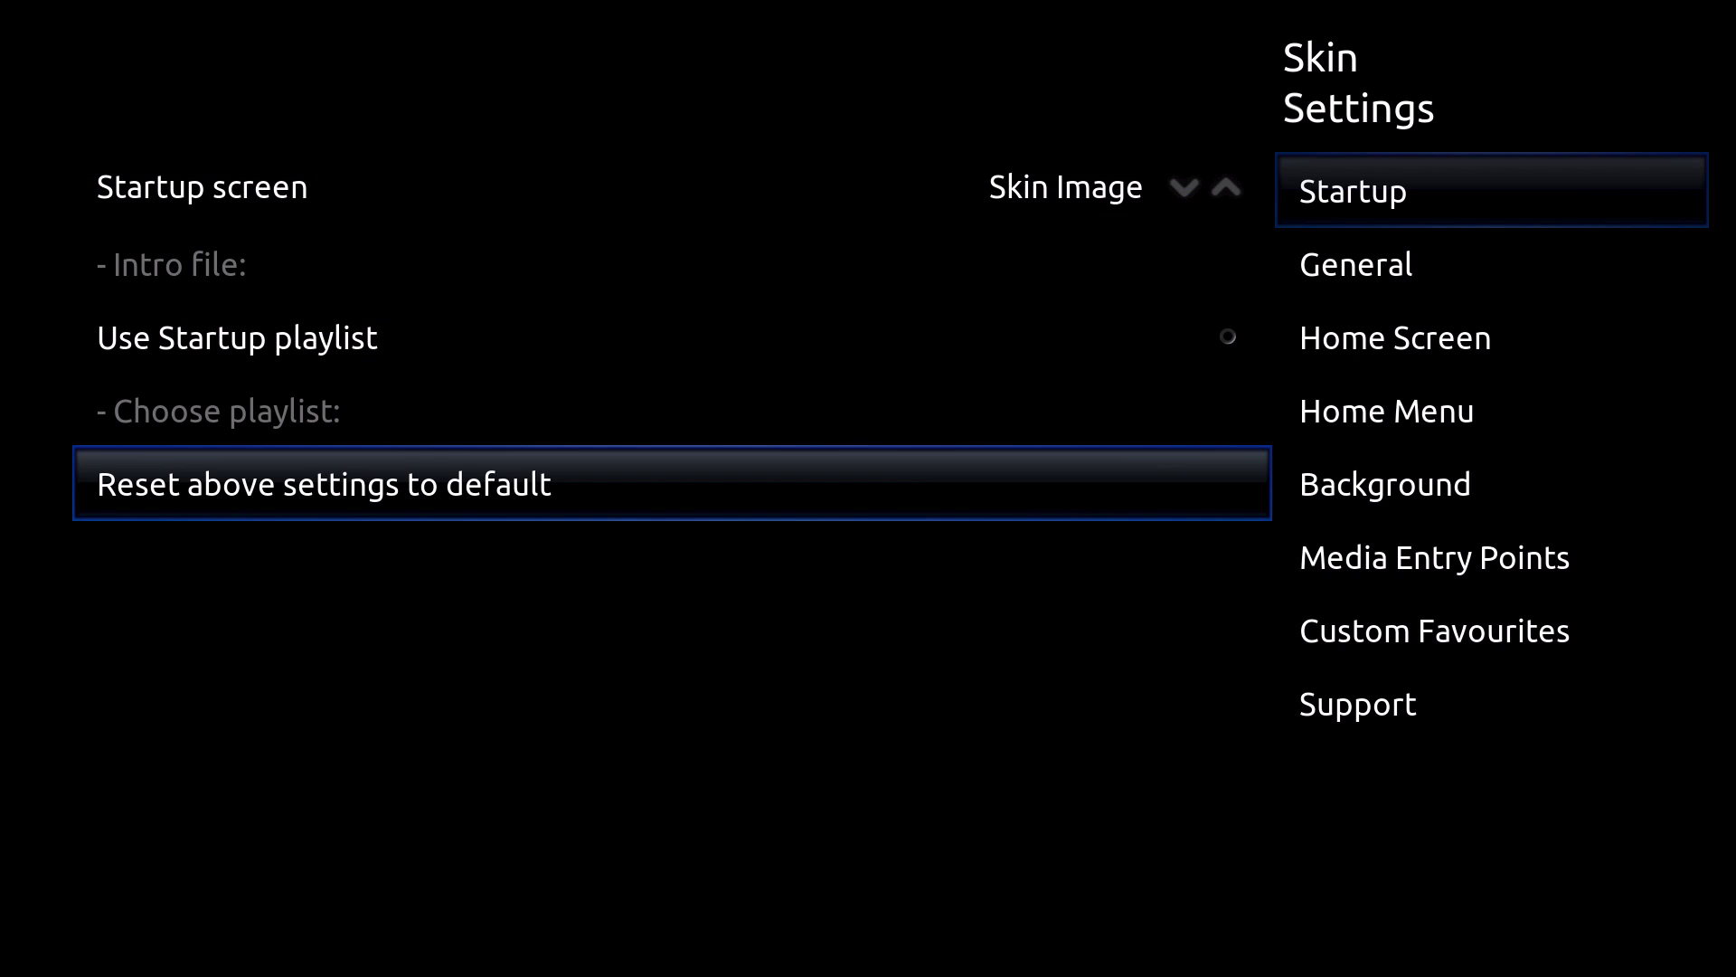
- Examine the General skin options, from the scrollbar and overlay settings to the reset option
key(Right)
key(Down)
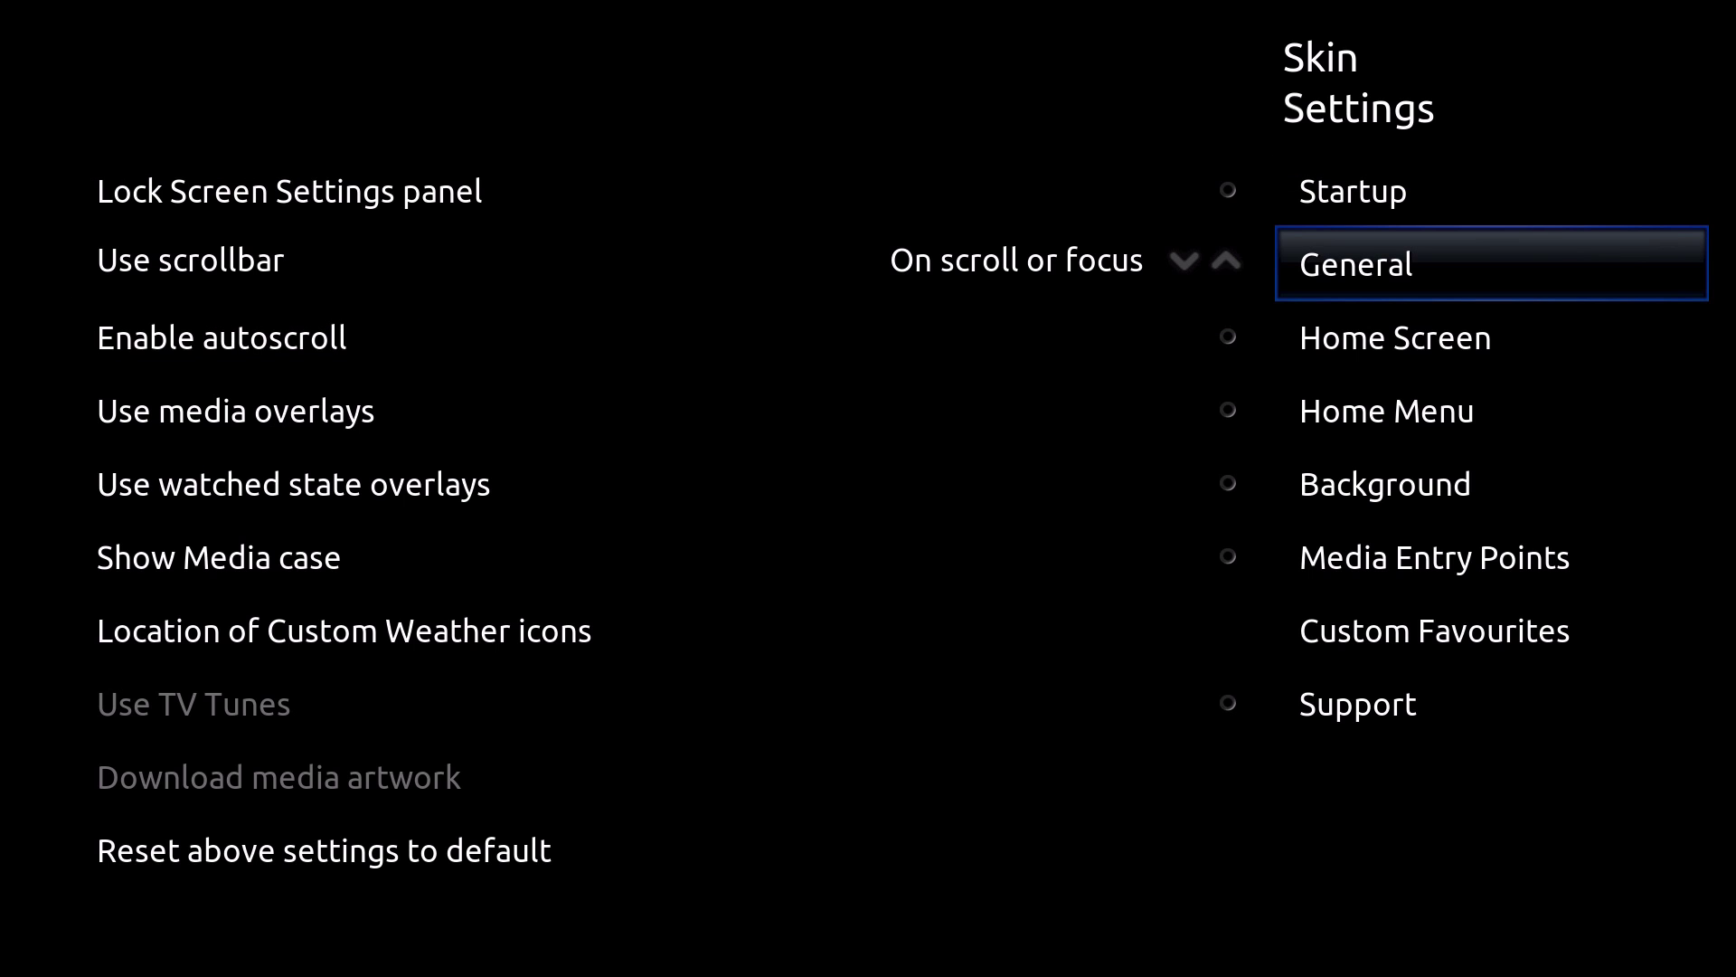
key(Left)
key(Down)
key(Down)
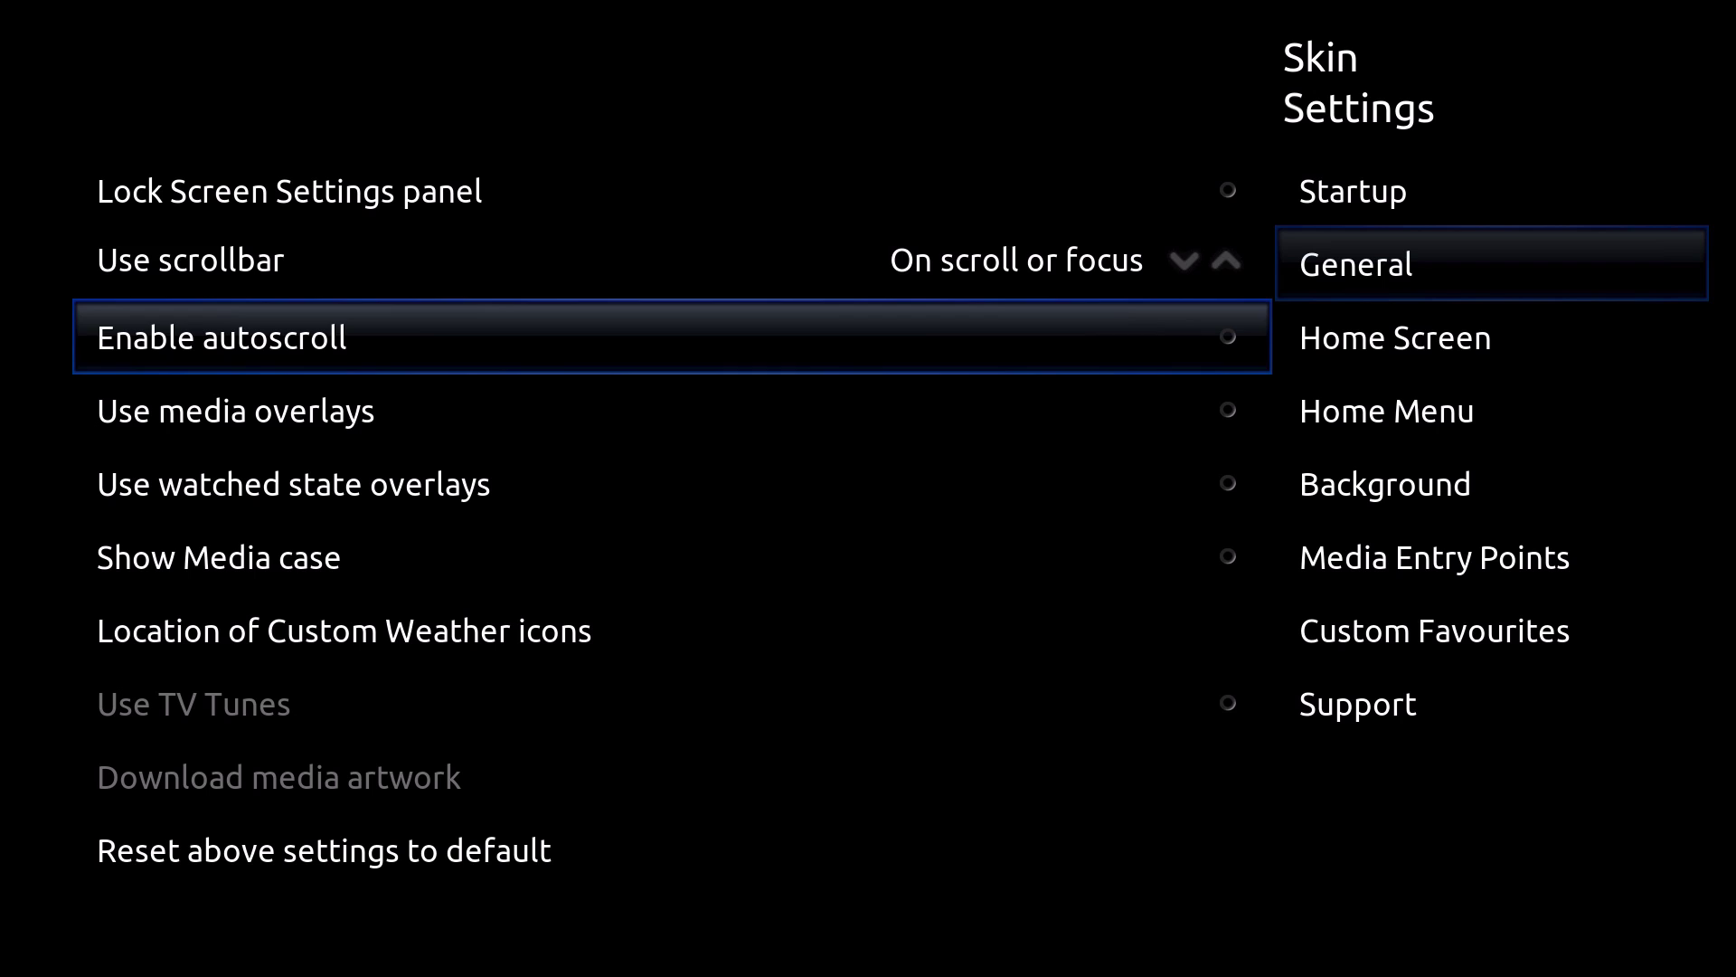
key(Up)
key(Down)
key(Down)
key(Down)
key(Up)
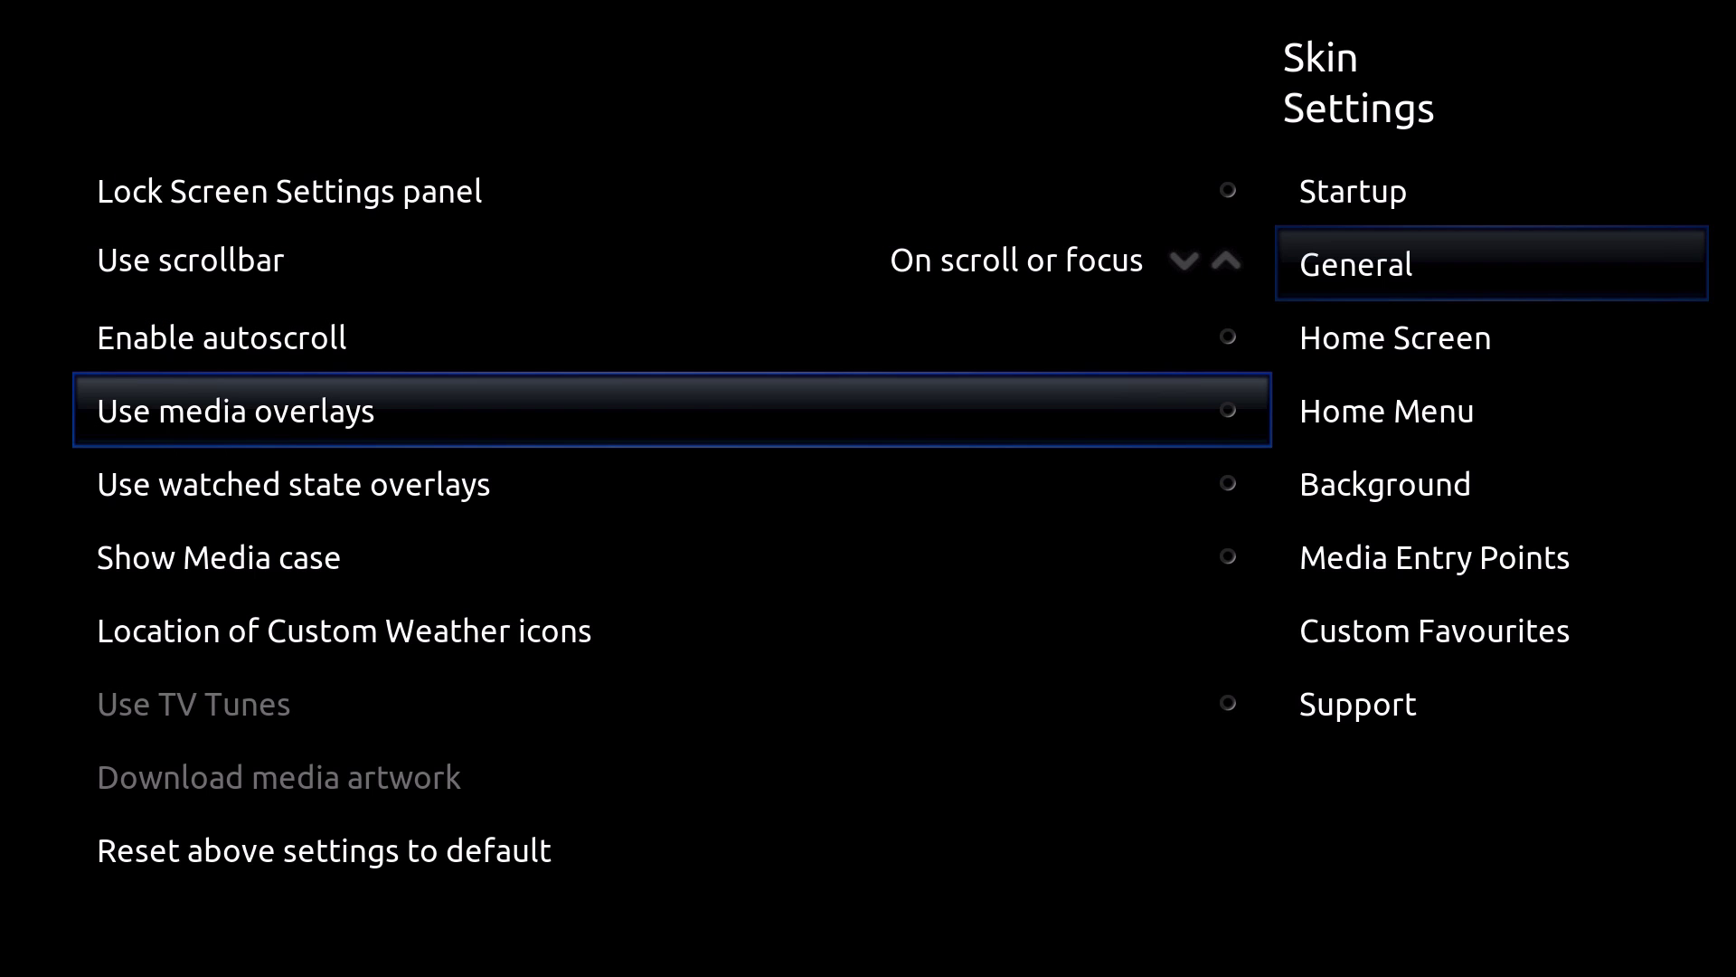
key(Down)
key(Down)
key(Down)
key(Down)
key(Down)
key(Up)
key(Up)
key(Up)
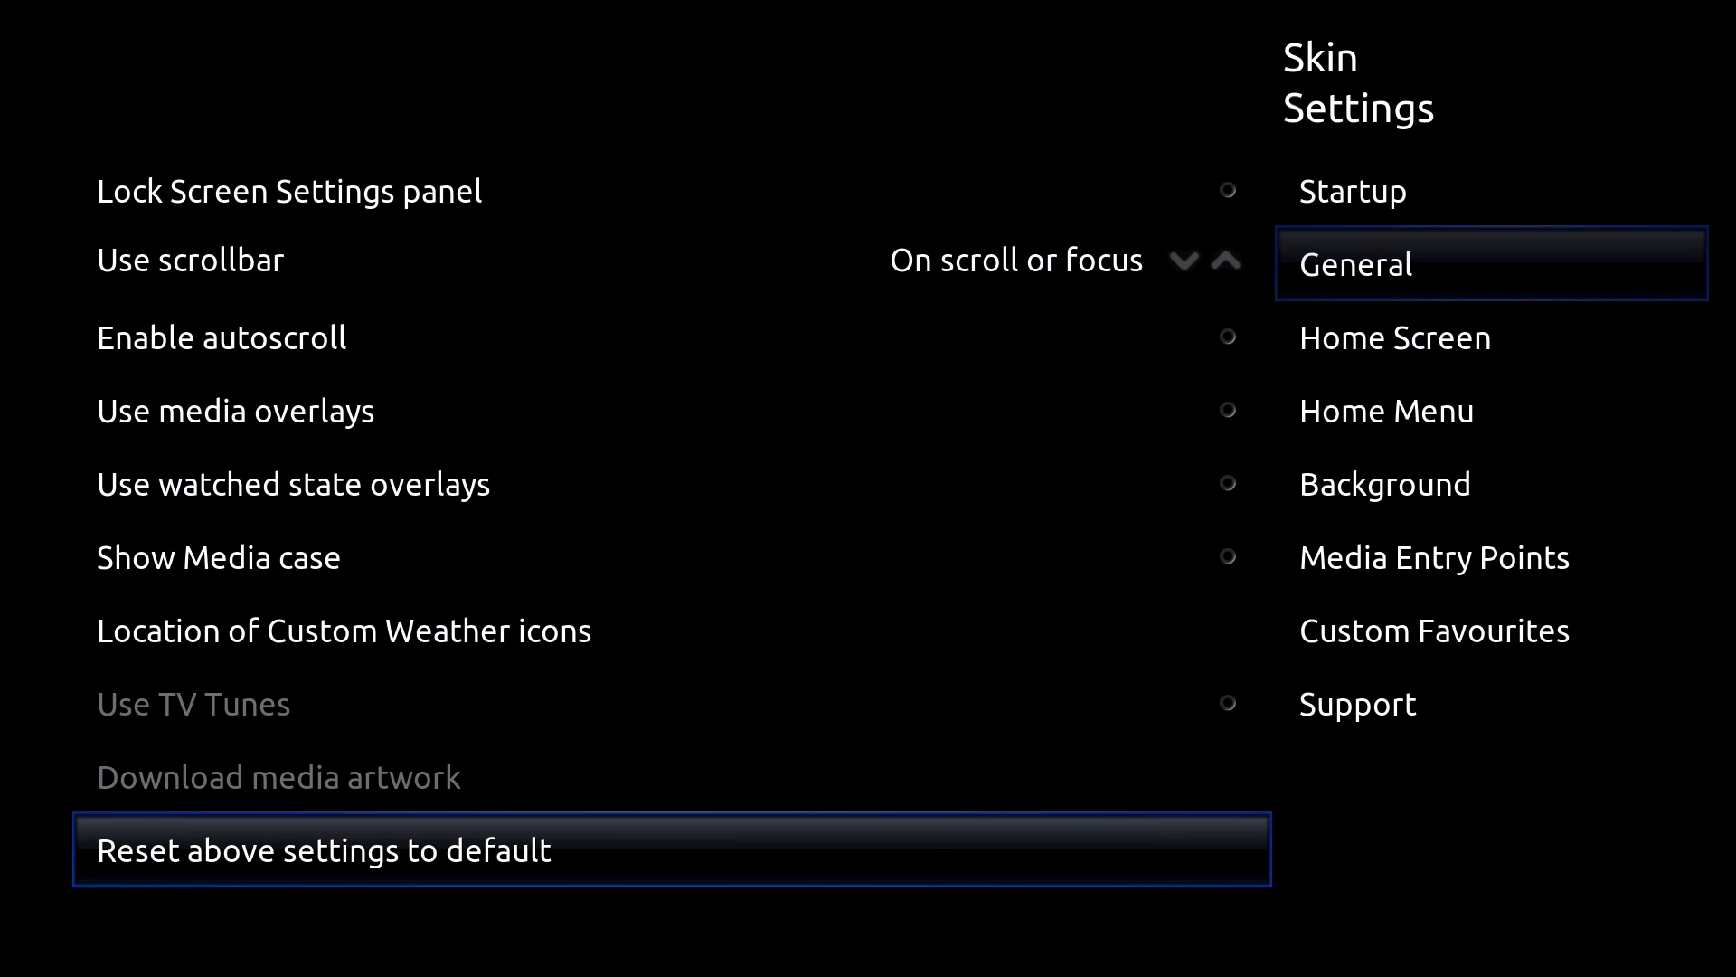
- Examine the Home Screen skin options, including the shelf image settings for Movies, TV Shows, Music and Add-ons
key(Right)
key(Down)
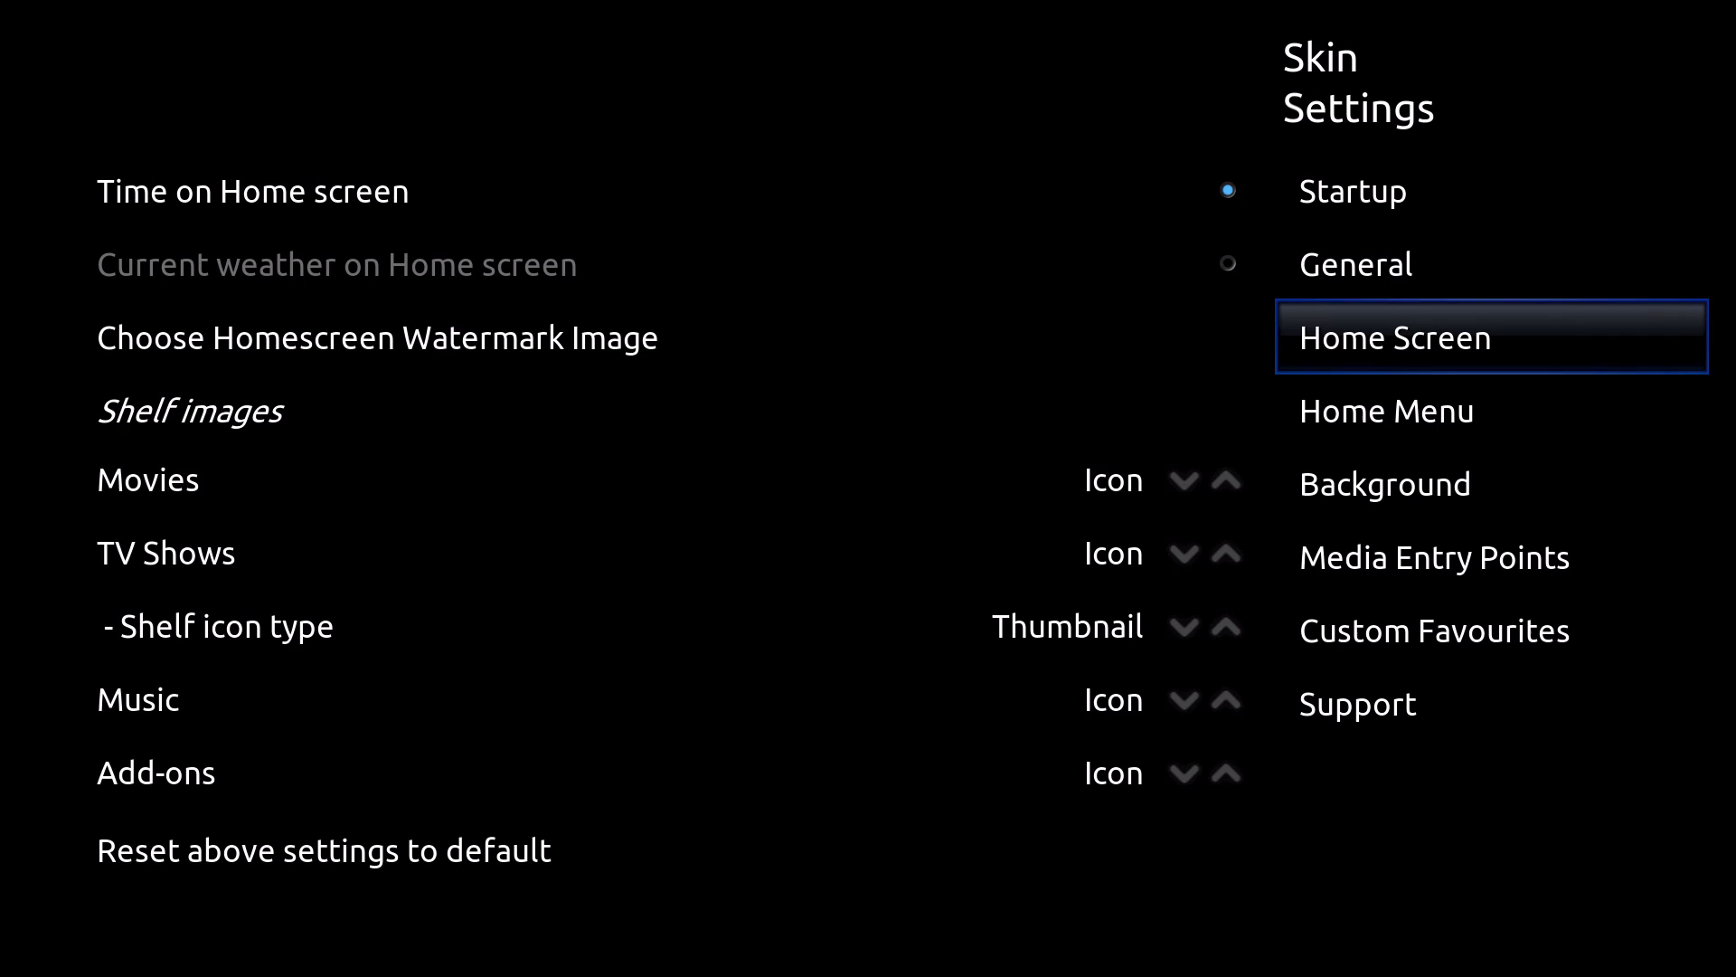
key(Left)
key(Down)
key(Down)
key(Down)
key(Down)
key(Down)
key(Down)
key(Down)
key(Down)
key(Down)
key(Down)
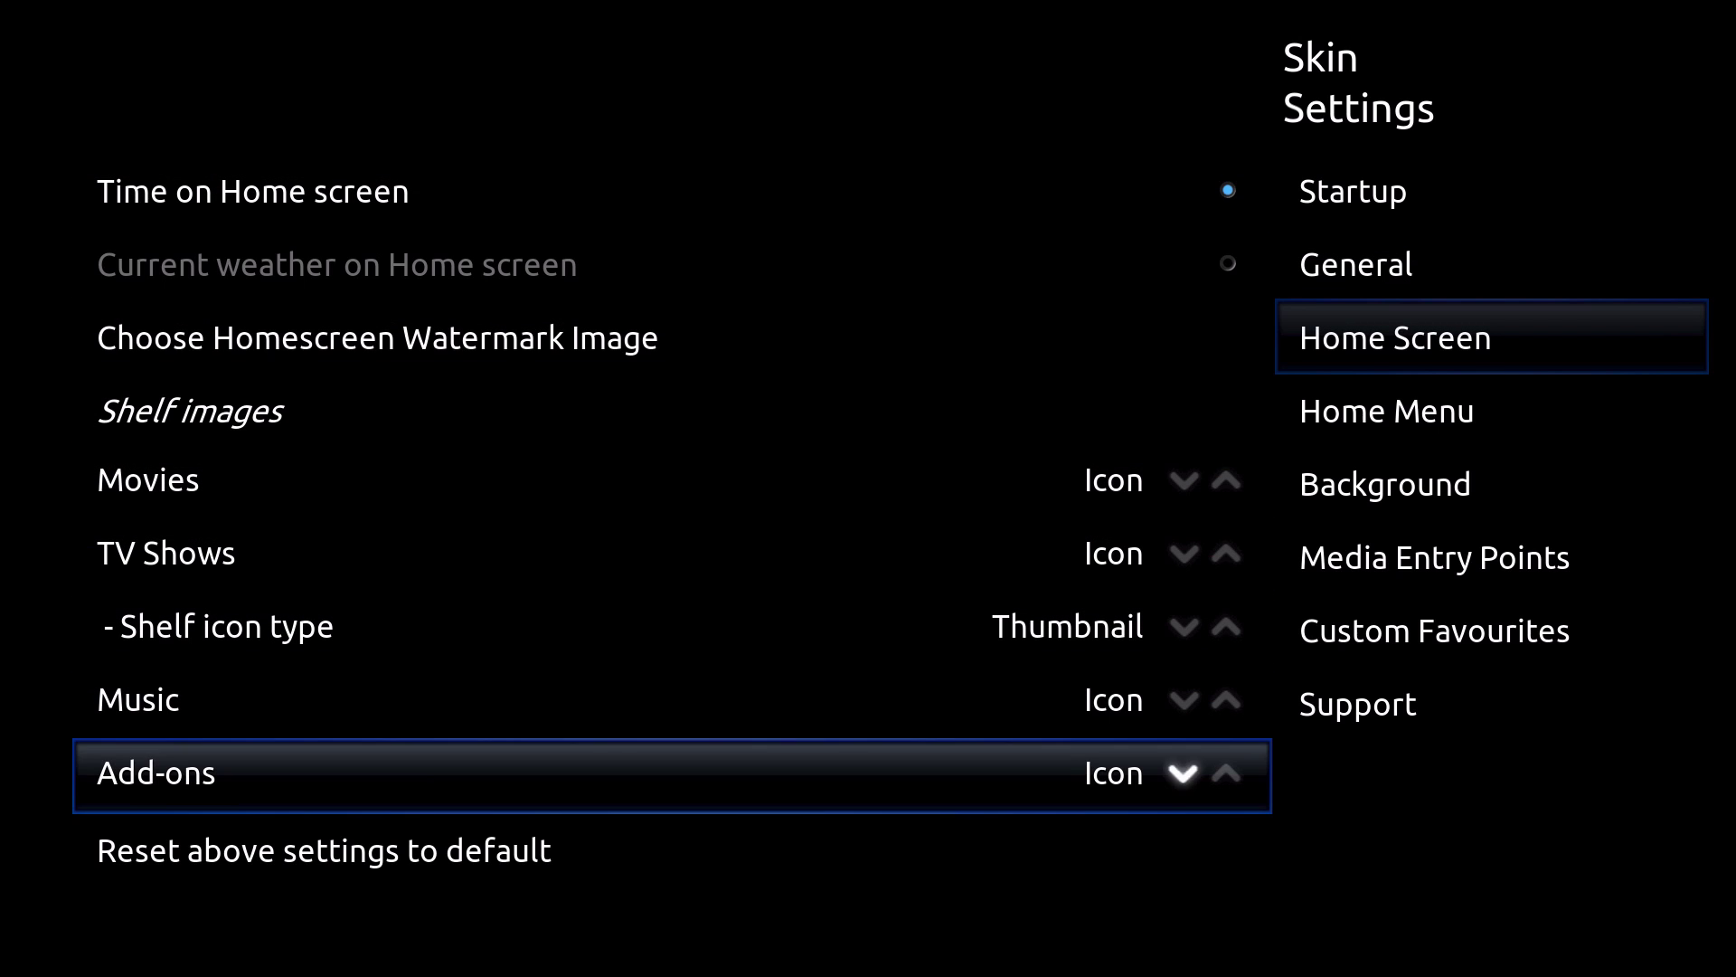
key(Down)
key(Up)
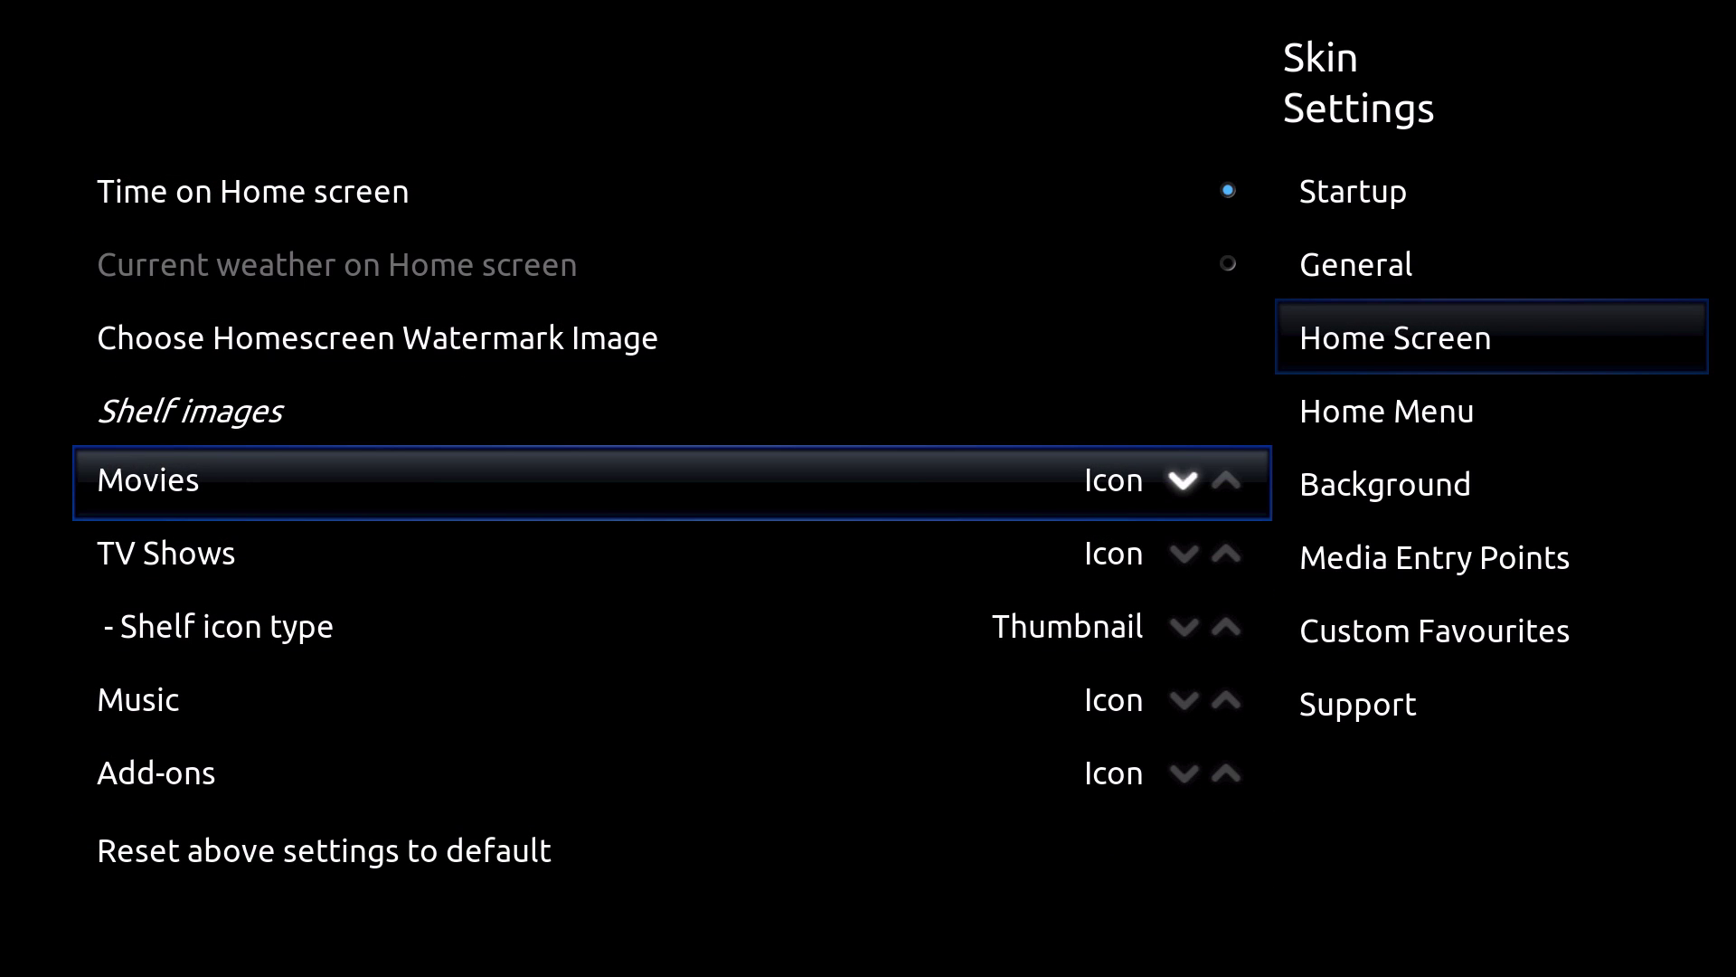
- Cycle the Movies shelf image setting back to Icon and look over the home screen watermark and time options
key(Right)
key(Right)
key(Right)
key(Right)
key(Right)
key(Right)
key(Up)
key(Up)
key(Down)
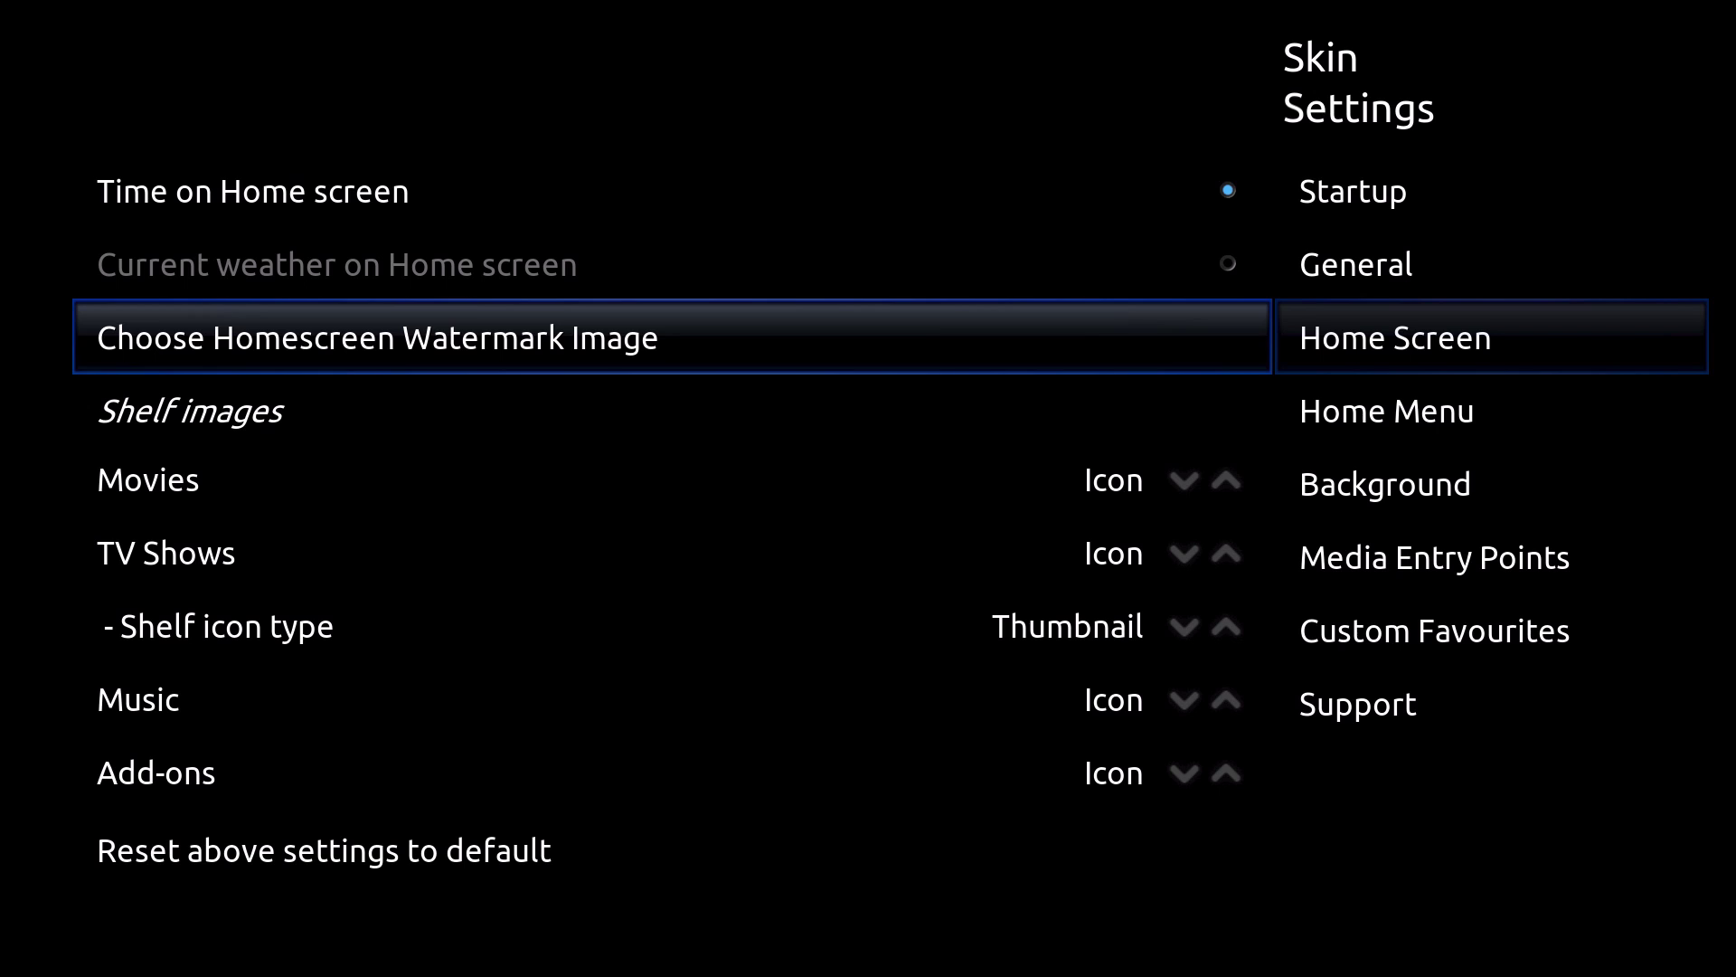
key(Up)
key(Down)
key(Up)
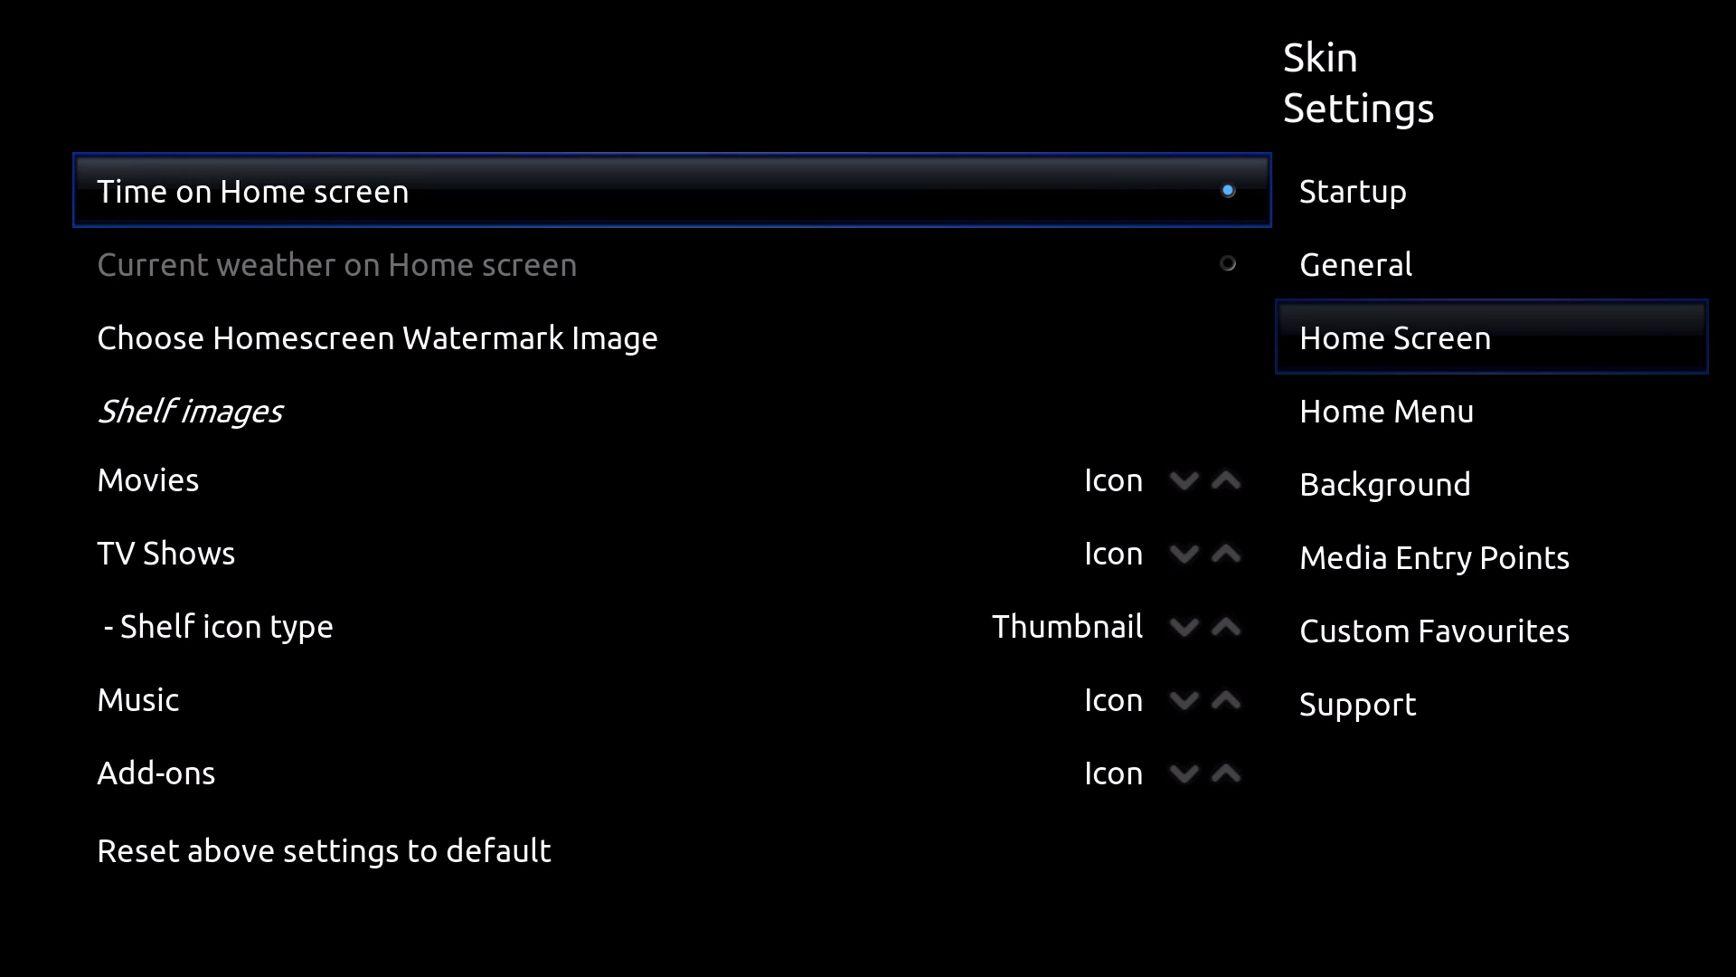
- Set the Home menu type to Vertical in the Home Menu skin options
key(Right)
key(Down)
key(Left)
key(Down)
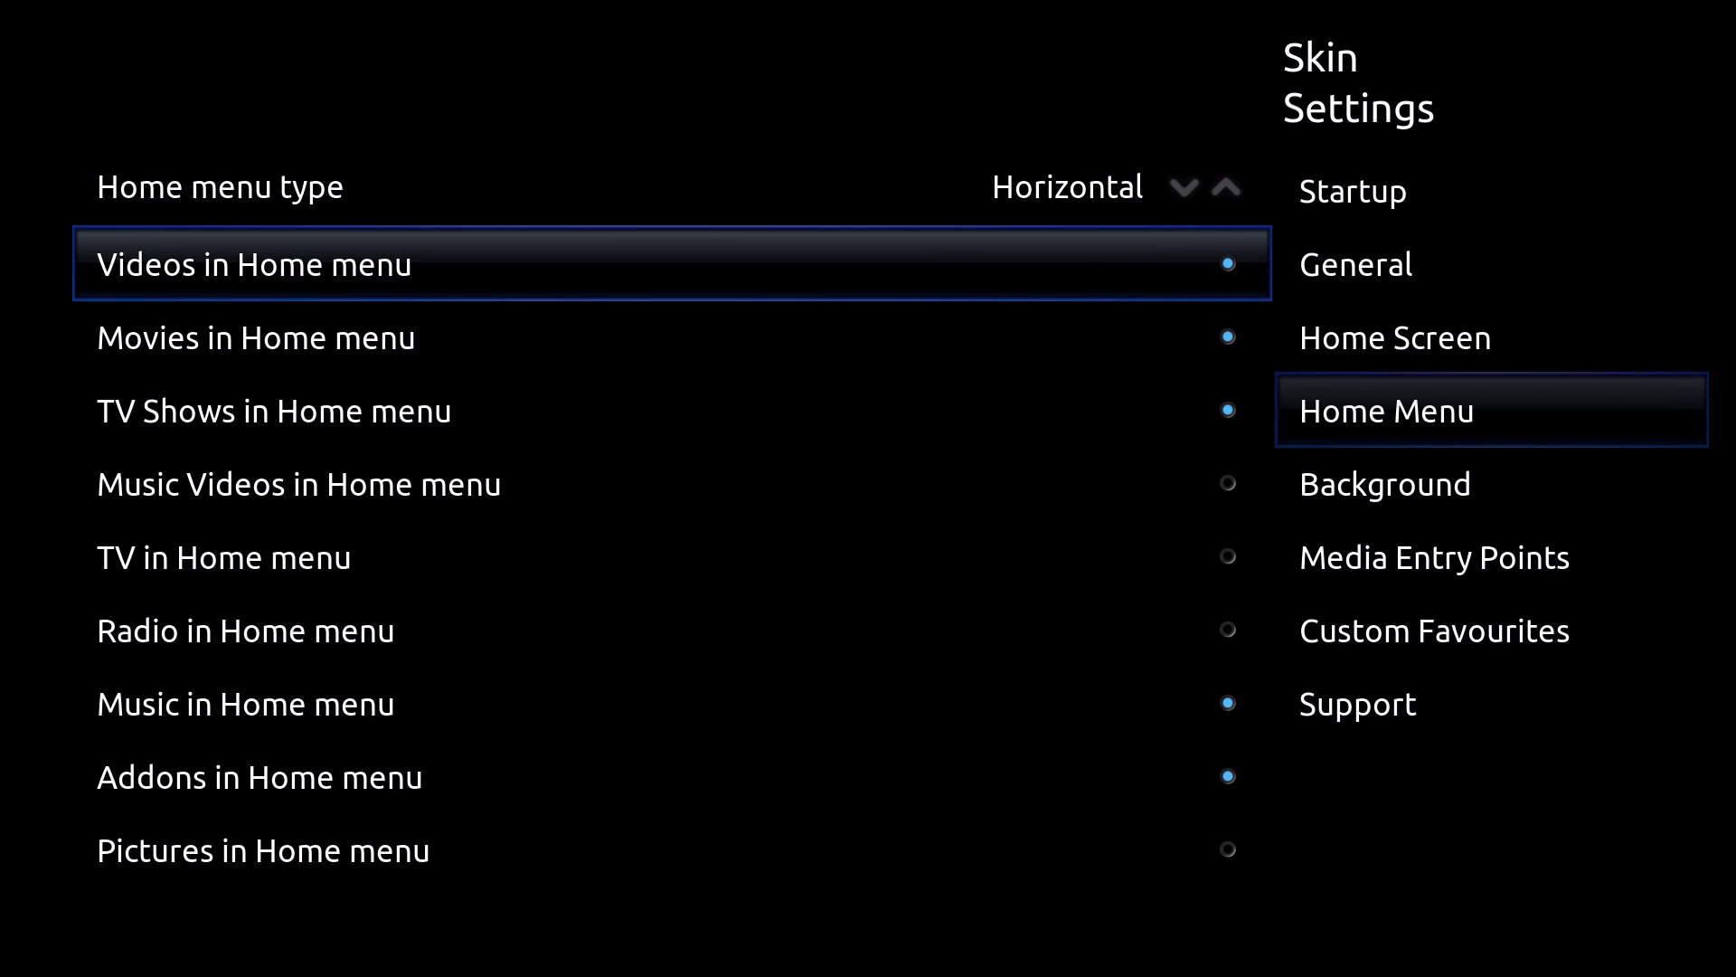
key(Up)
key(Return)
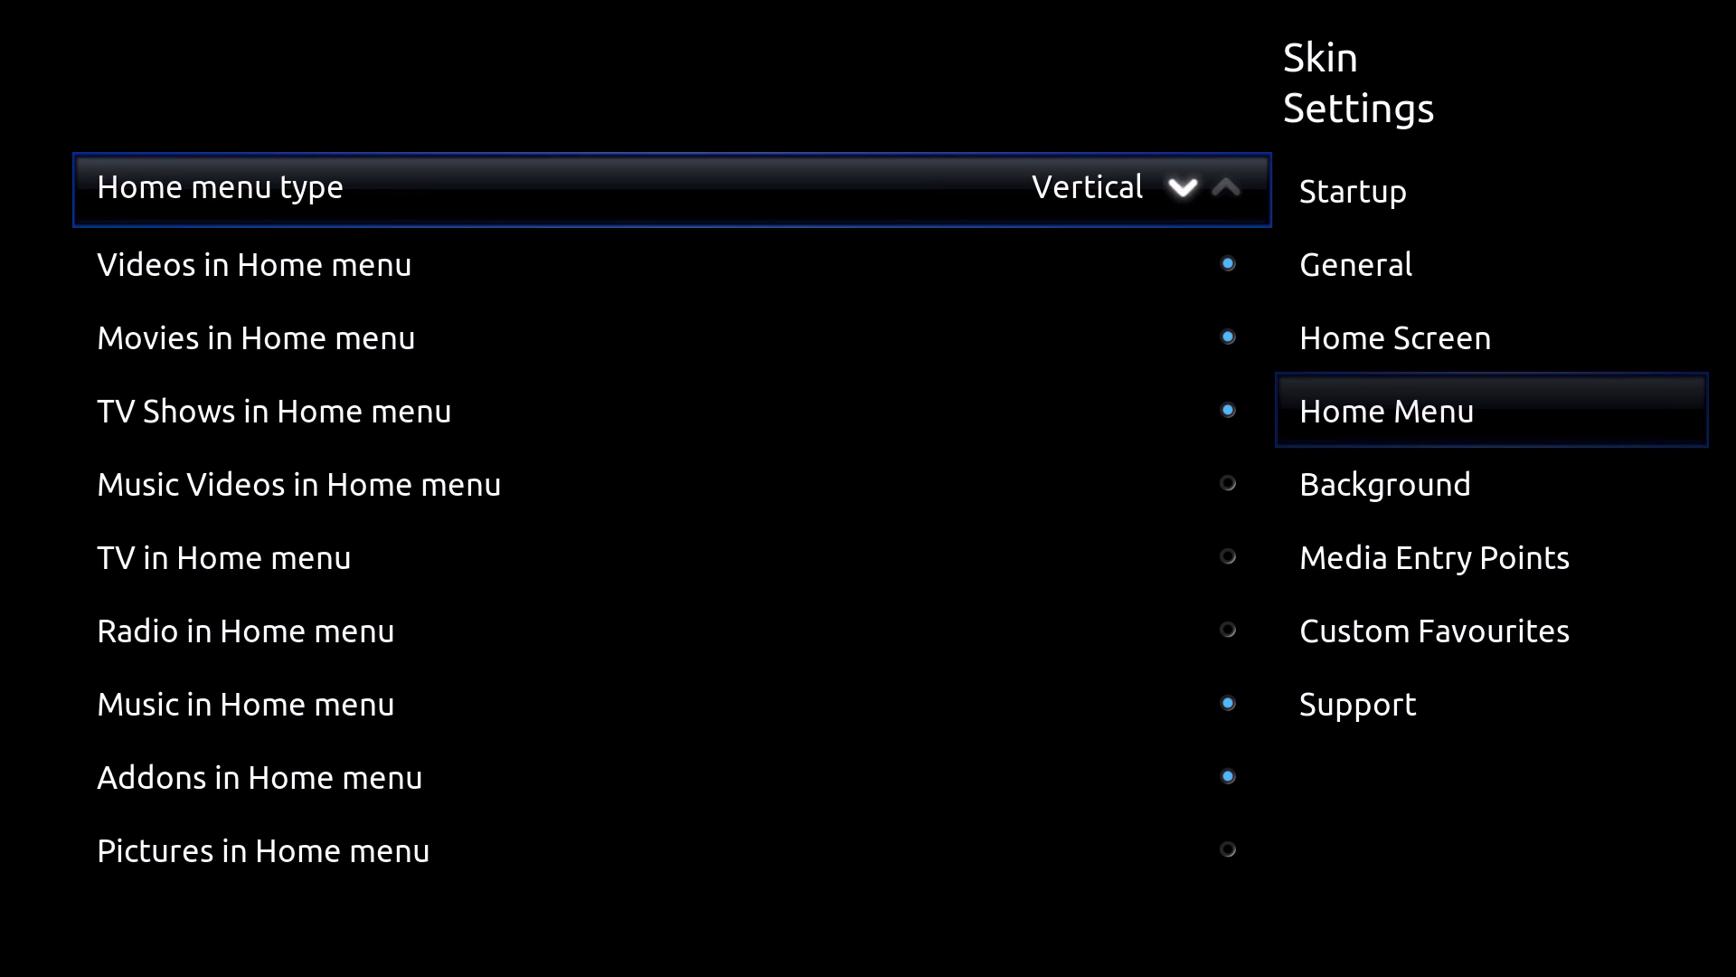
- Return to the home screen and look through the vertical menu down to the System entry
key(Escape)
key(Escape)
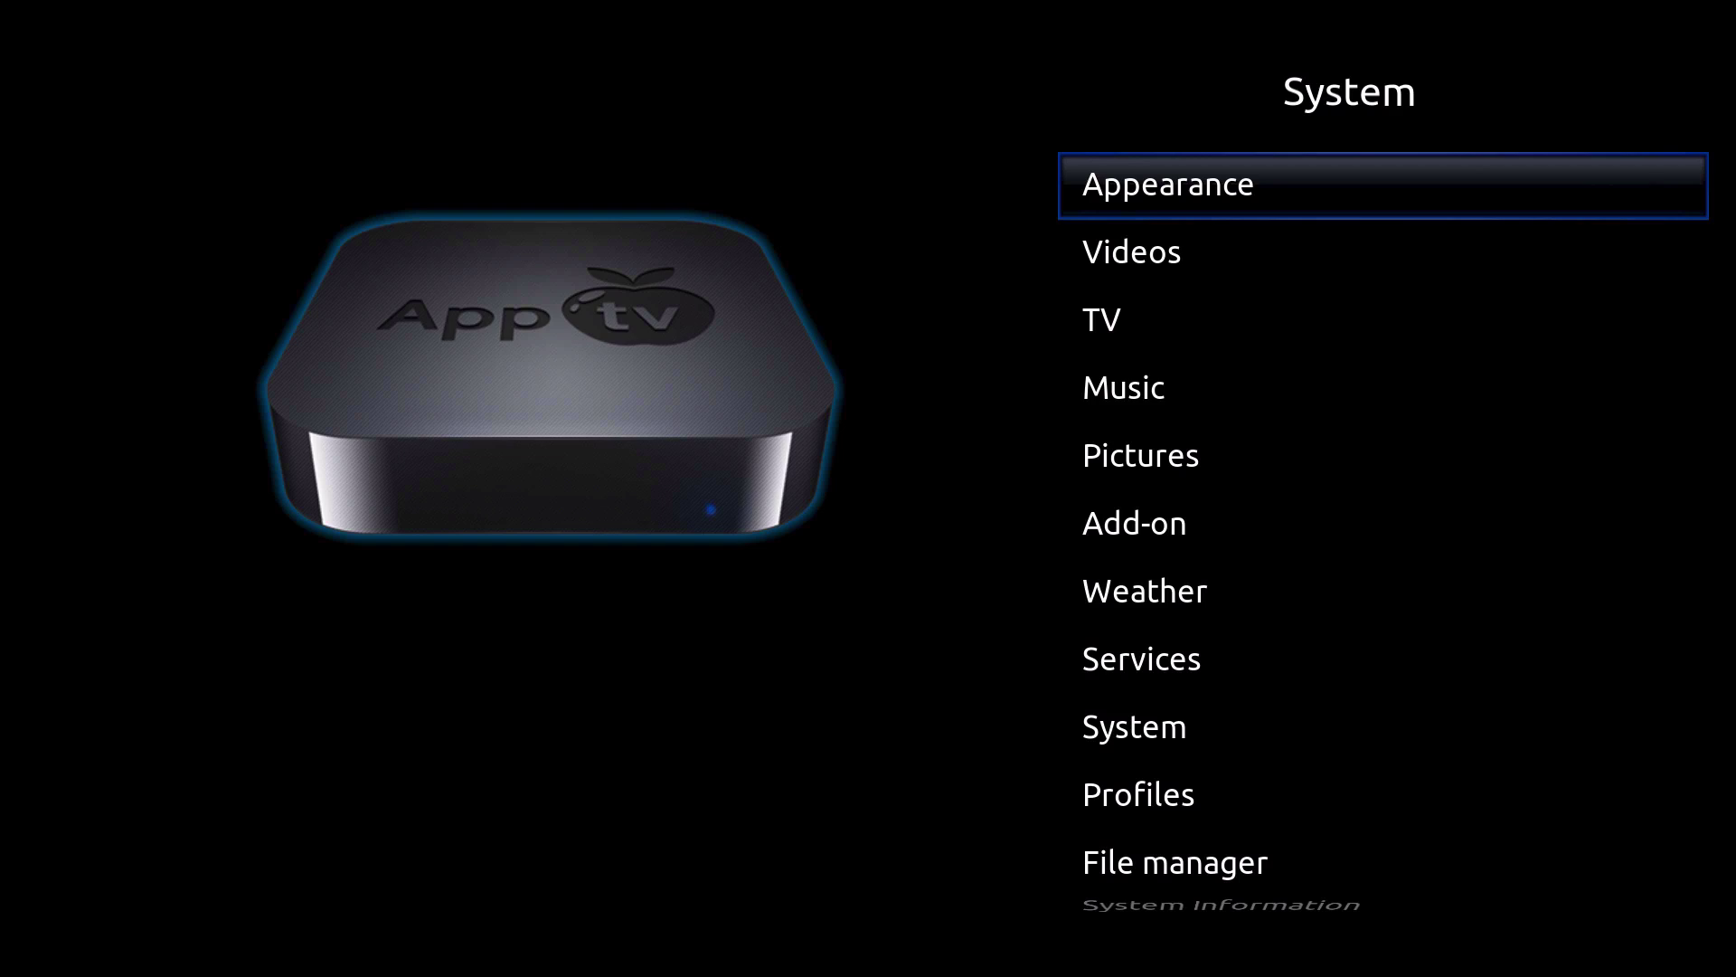
key(Escape)
key(Down)
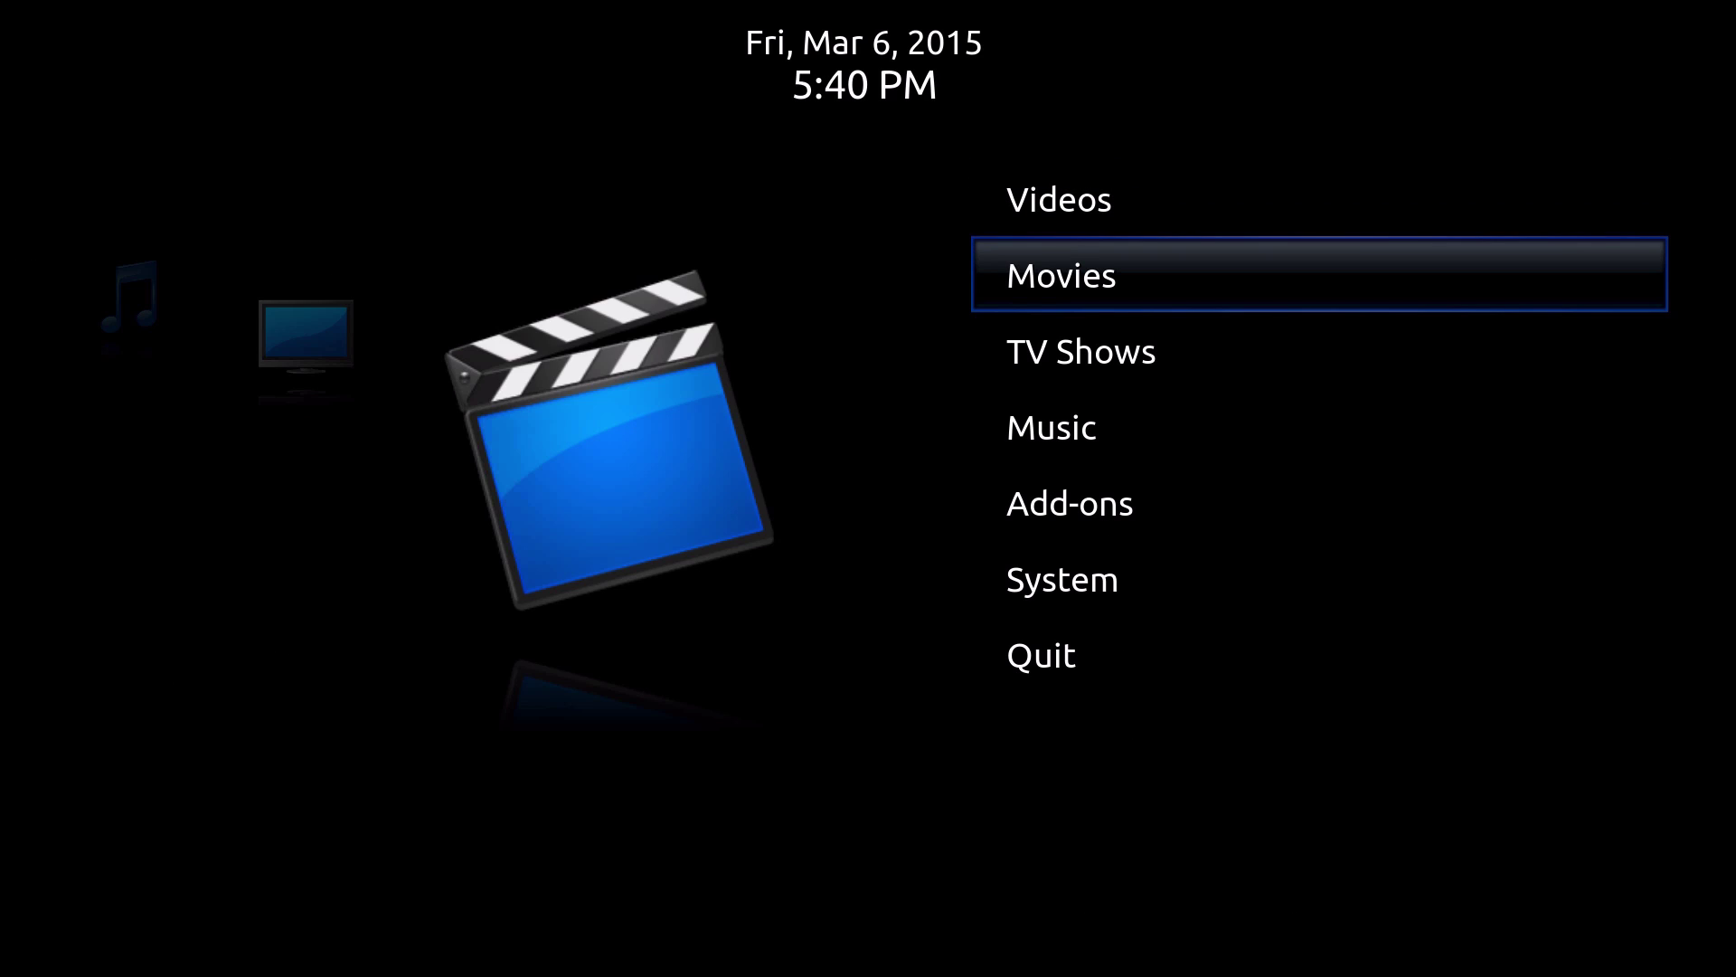
key(Down)
key(Down)
key(Down)
key(Down)
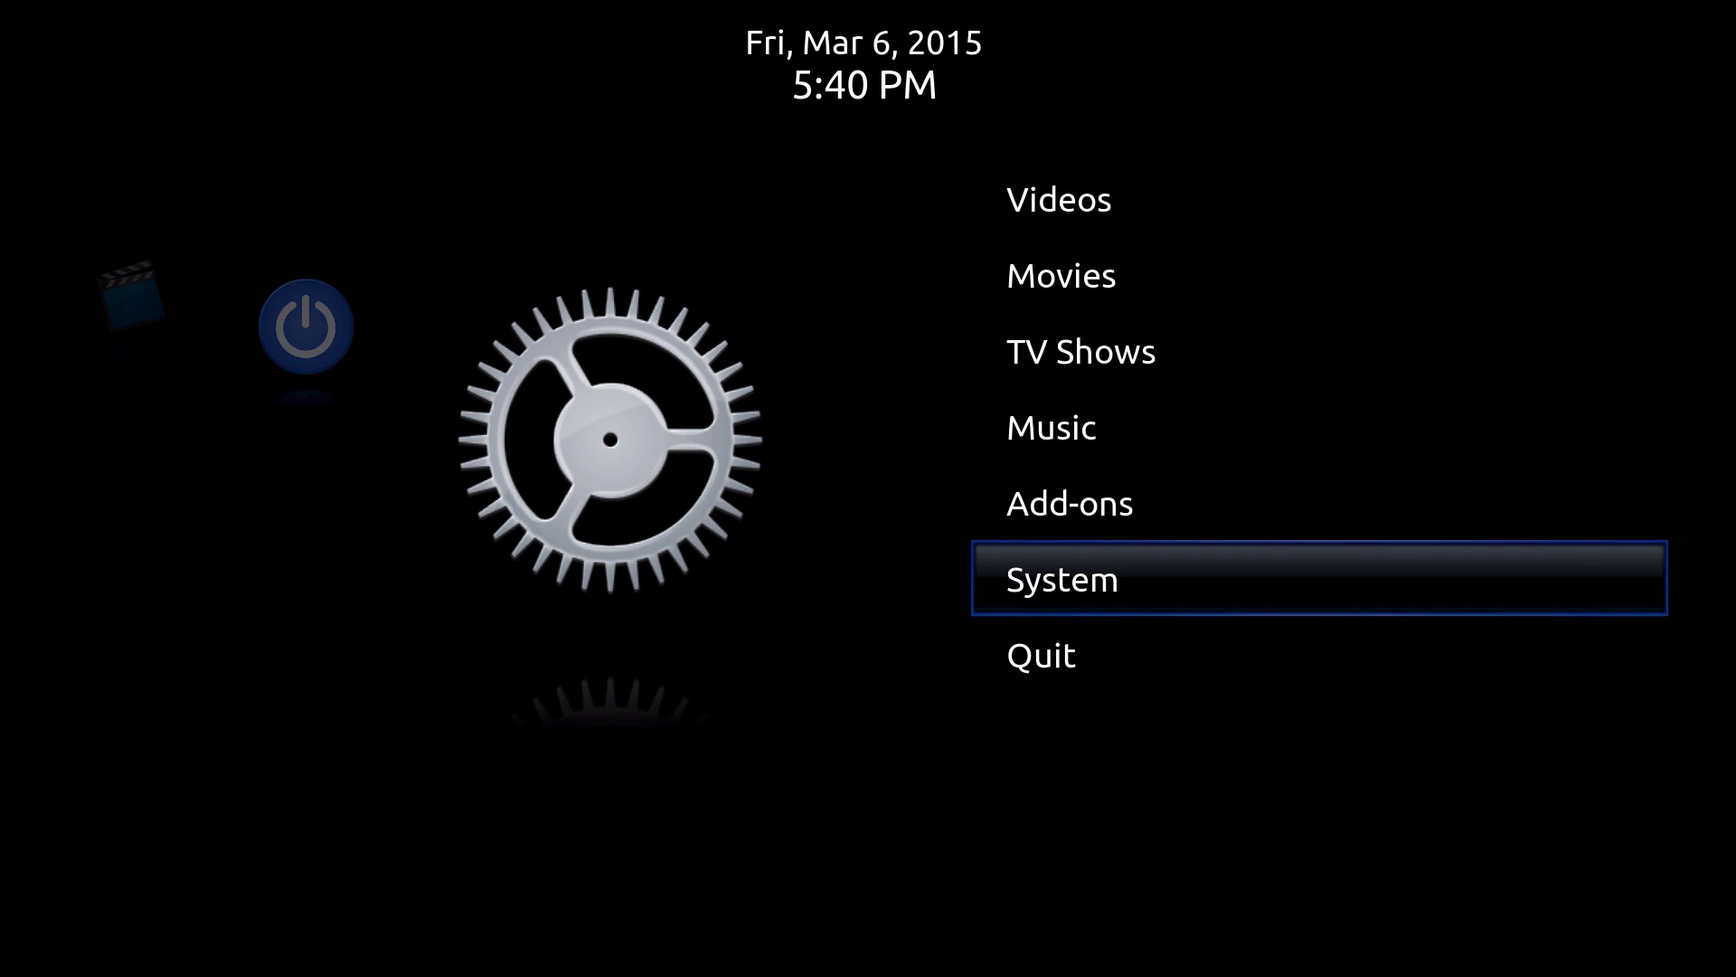
key(Up)
key(Down)
- Reopen the skin's Home Menu options and set the Home menu type to Icon
key(Return)
key(Return)
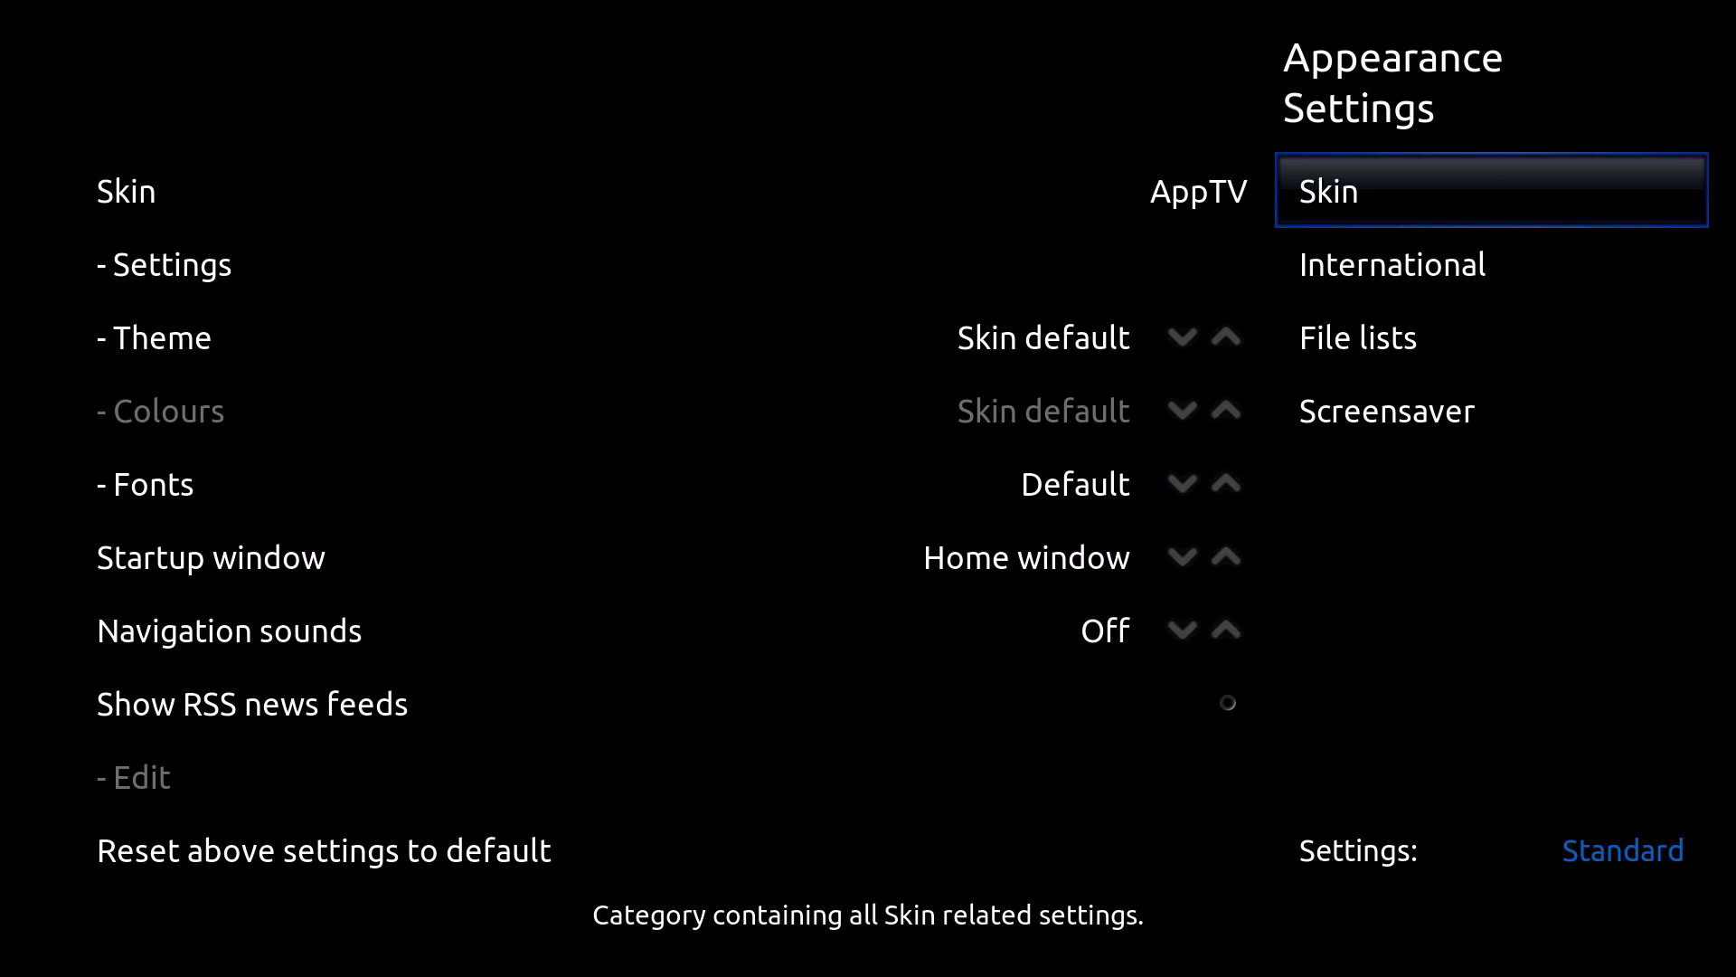
key(Down)
key(Up)
key(Left)
key(Down)
key(Return)
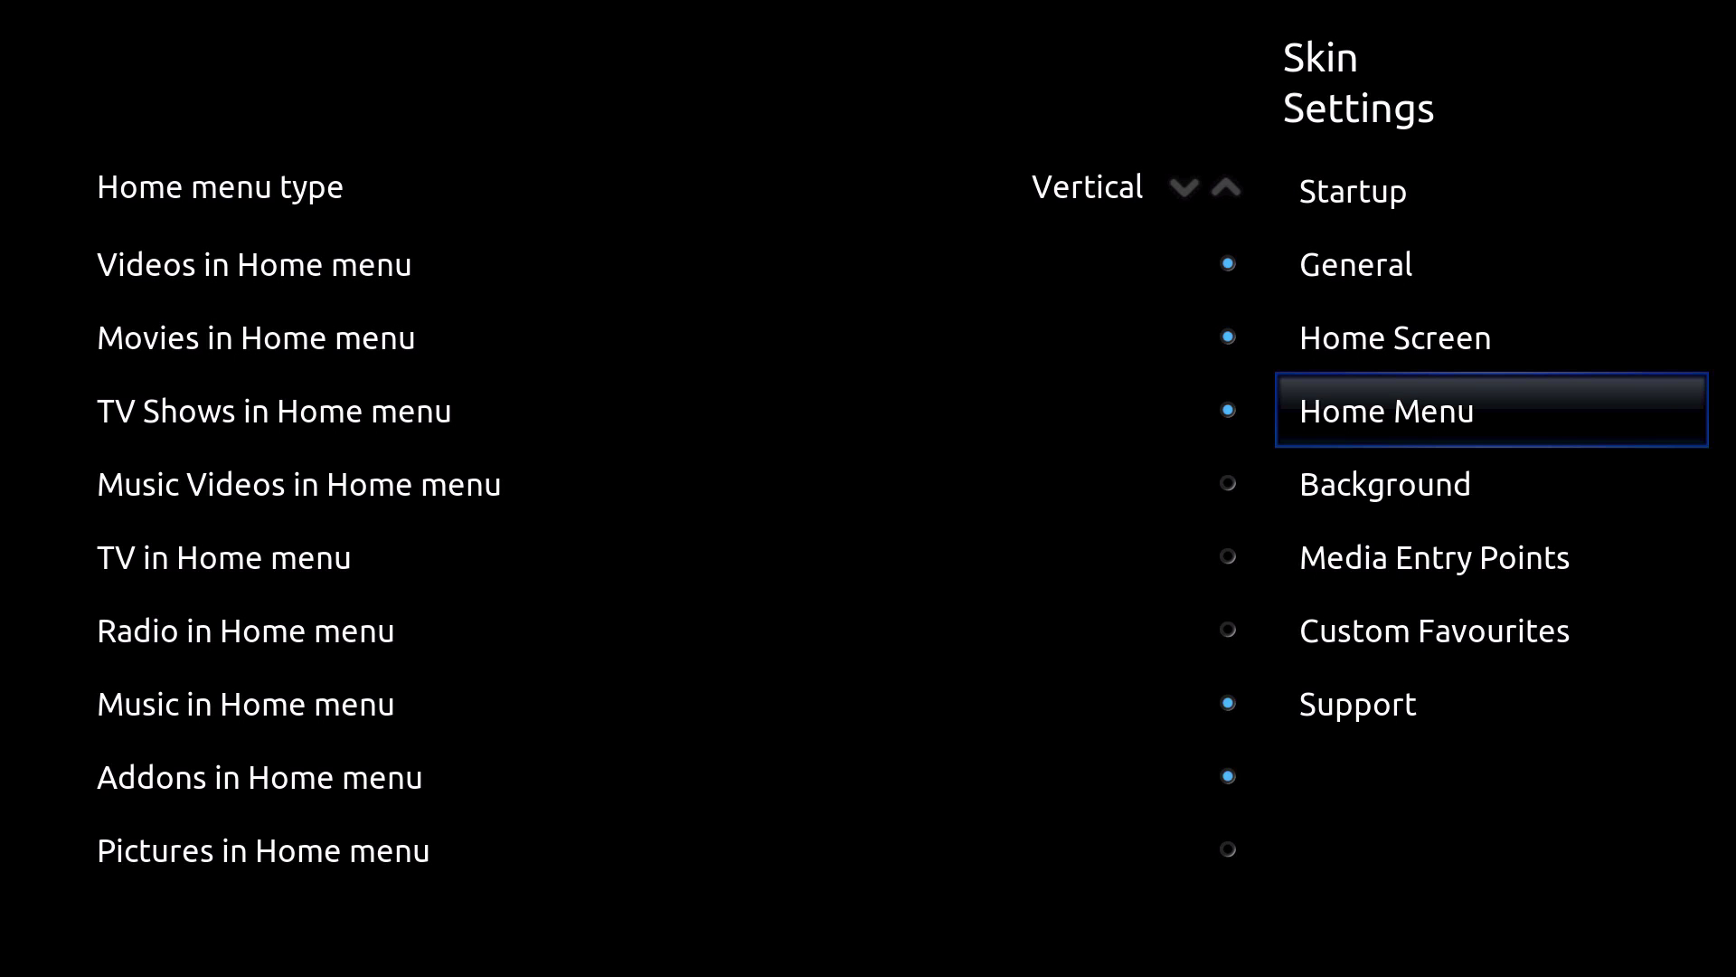
key(Left)
key(Return)
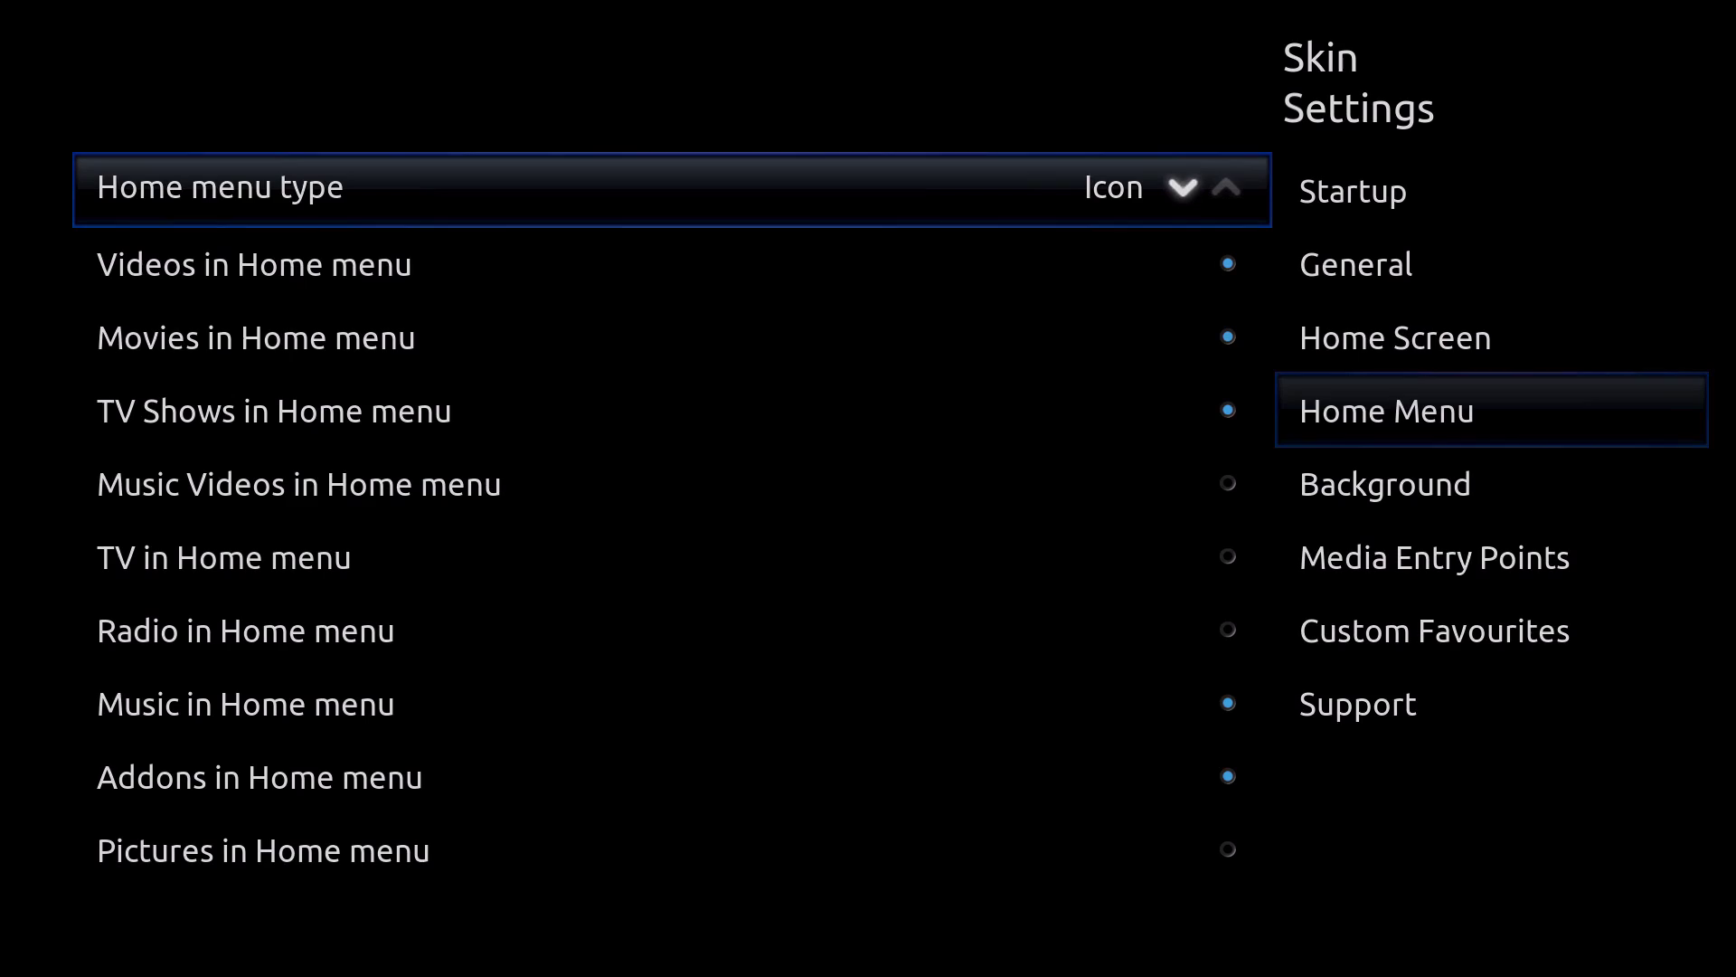
- Return to the home screen and examine the icon menu's tiles across both rows, ending on System
key(BackSpace)
key(BackSpace)
key(BackSpace)
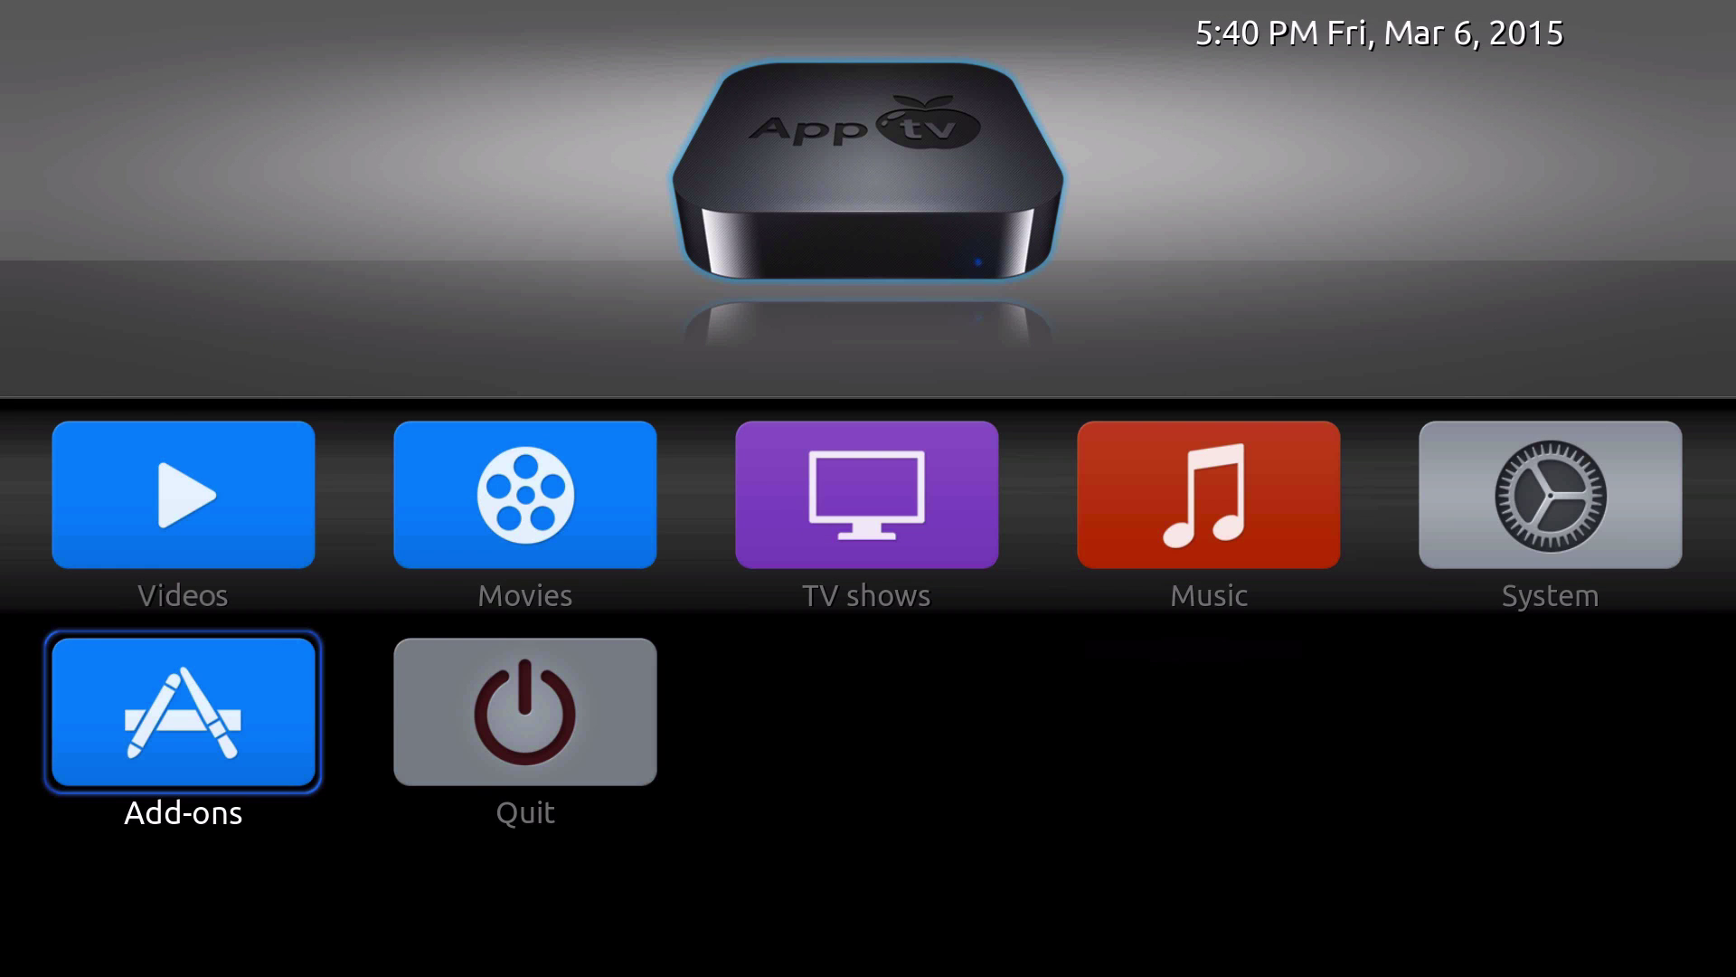
key(Up)
key(Right)
key(Right)
key(Right)
key(Right)
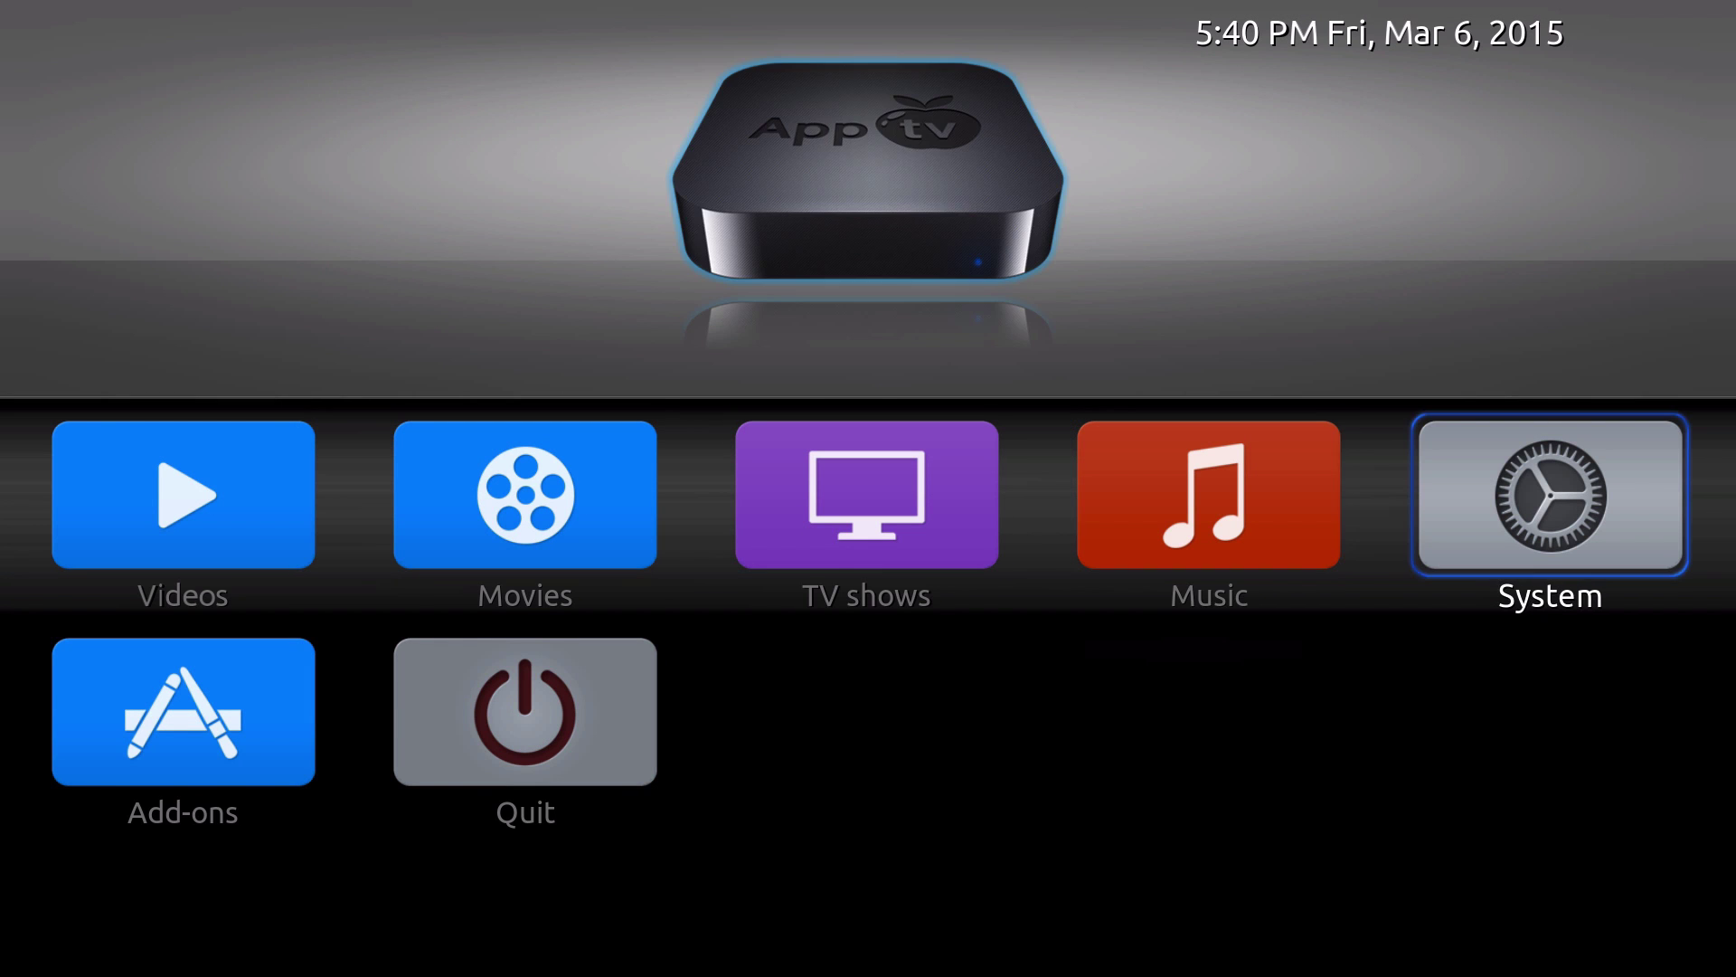
key(Left)
key(Left)
key(Left)
key(Down)
key(Left)
key(Up)
key(Right)
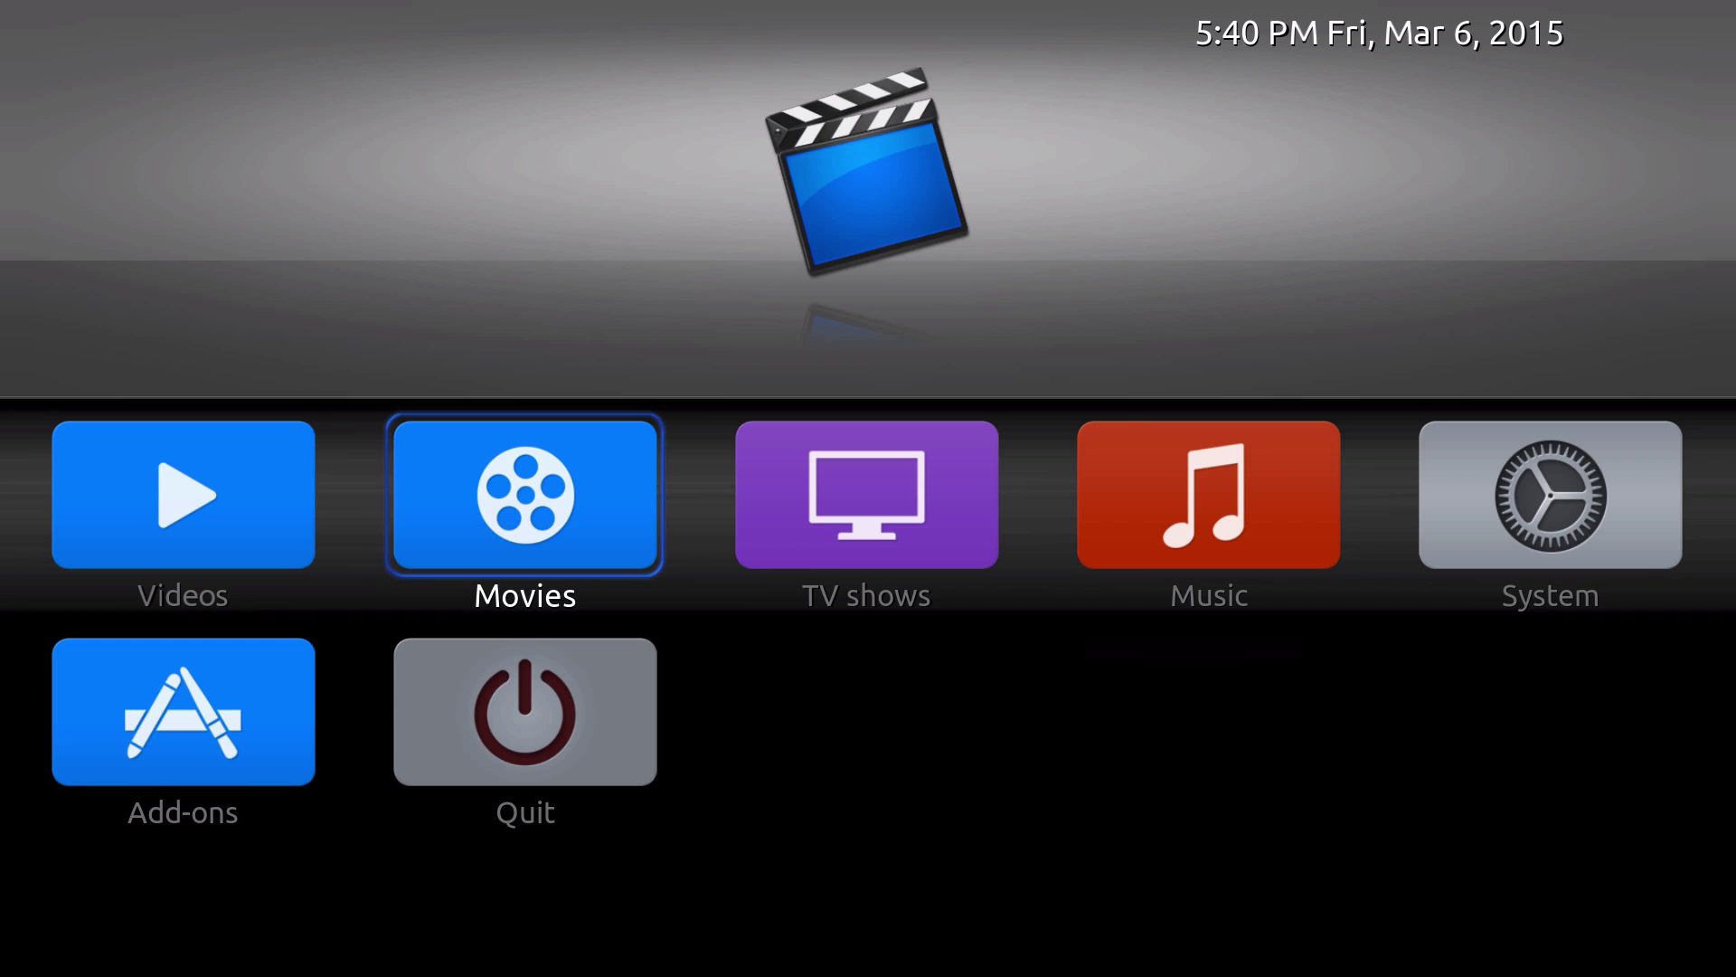
key(Down)
key(Up)
key(Right)
key(Right)
key(Right)
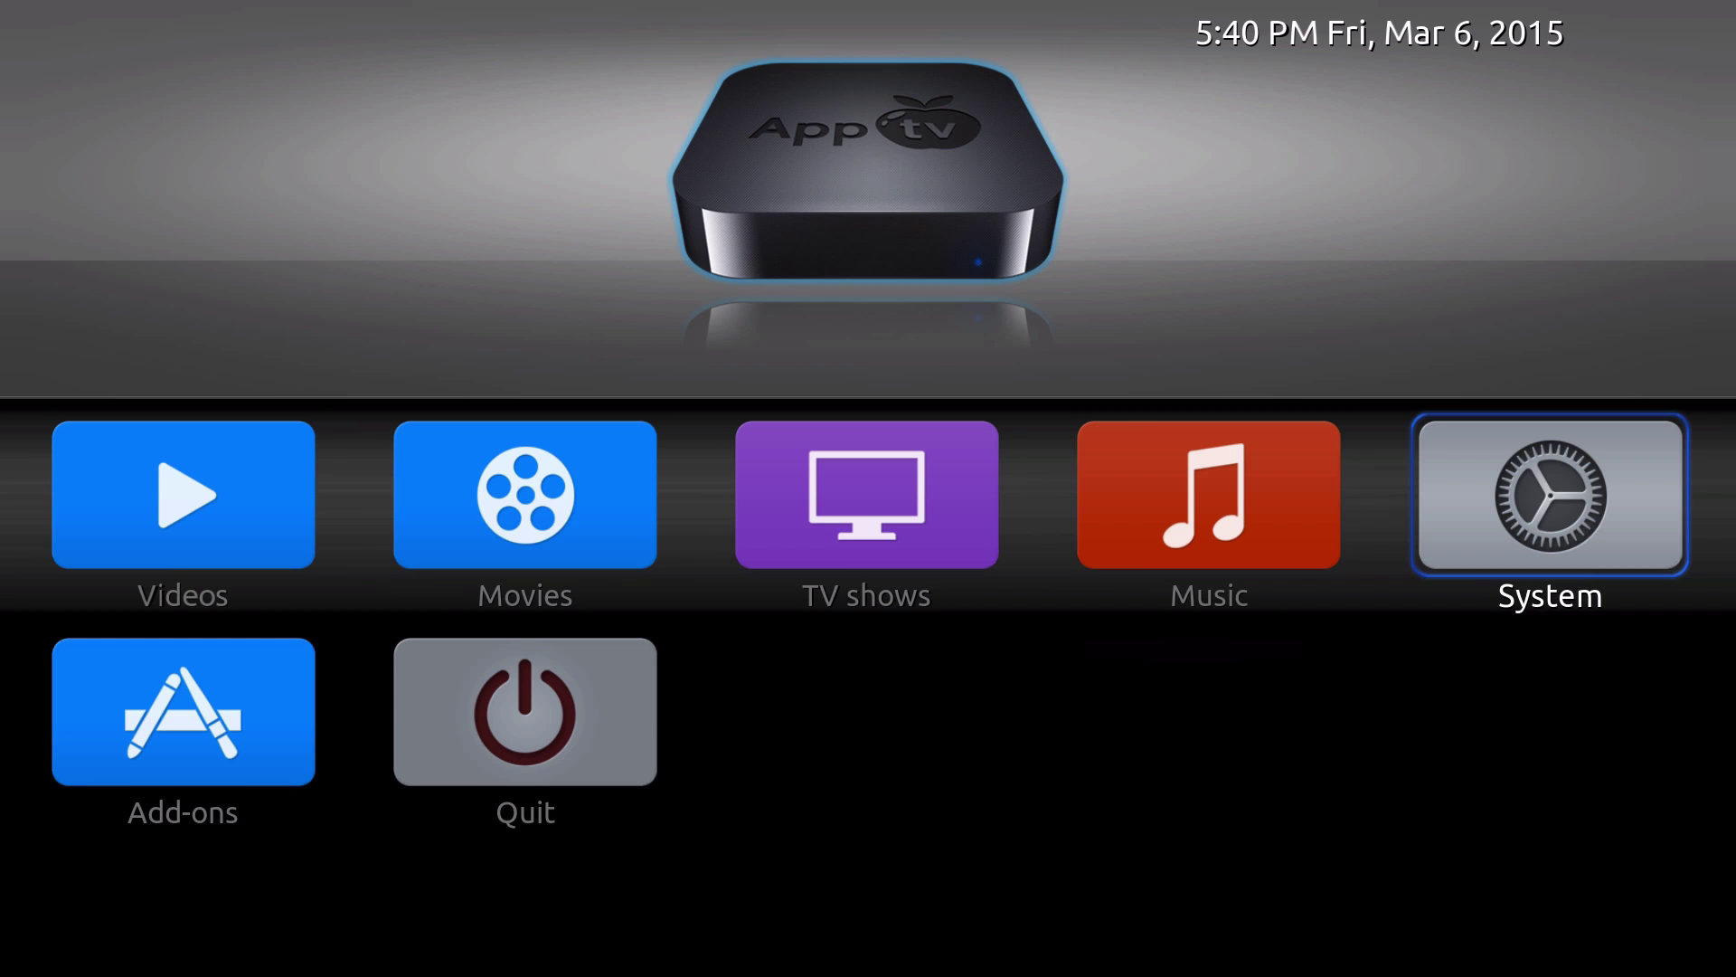
- Reopen the skin's Home Menu options from the System settings and set the Home menu type to Horizontal
key(Left)
key(Right)
key(Return)
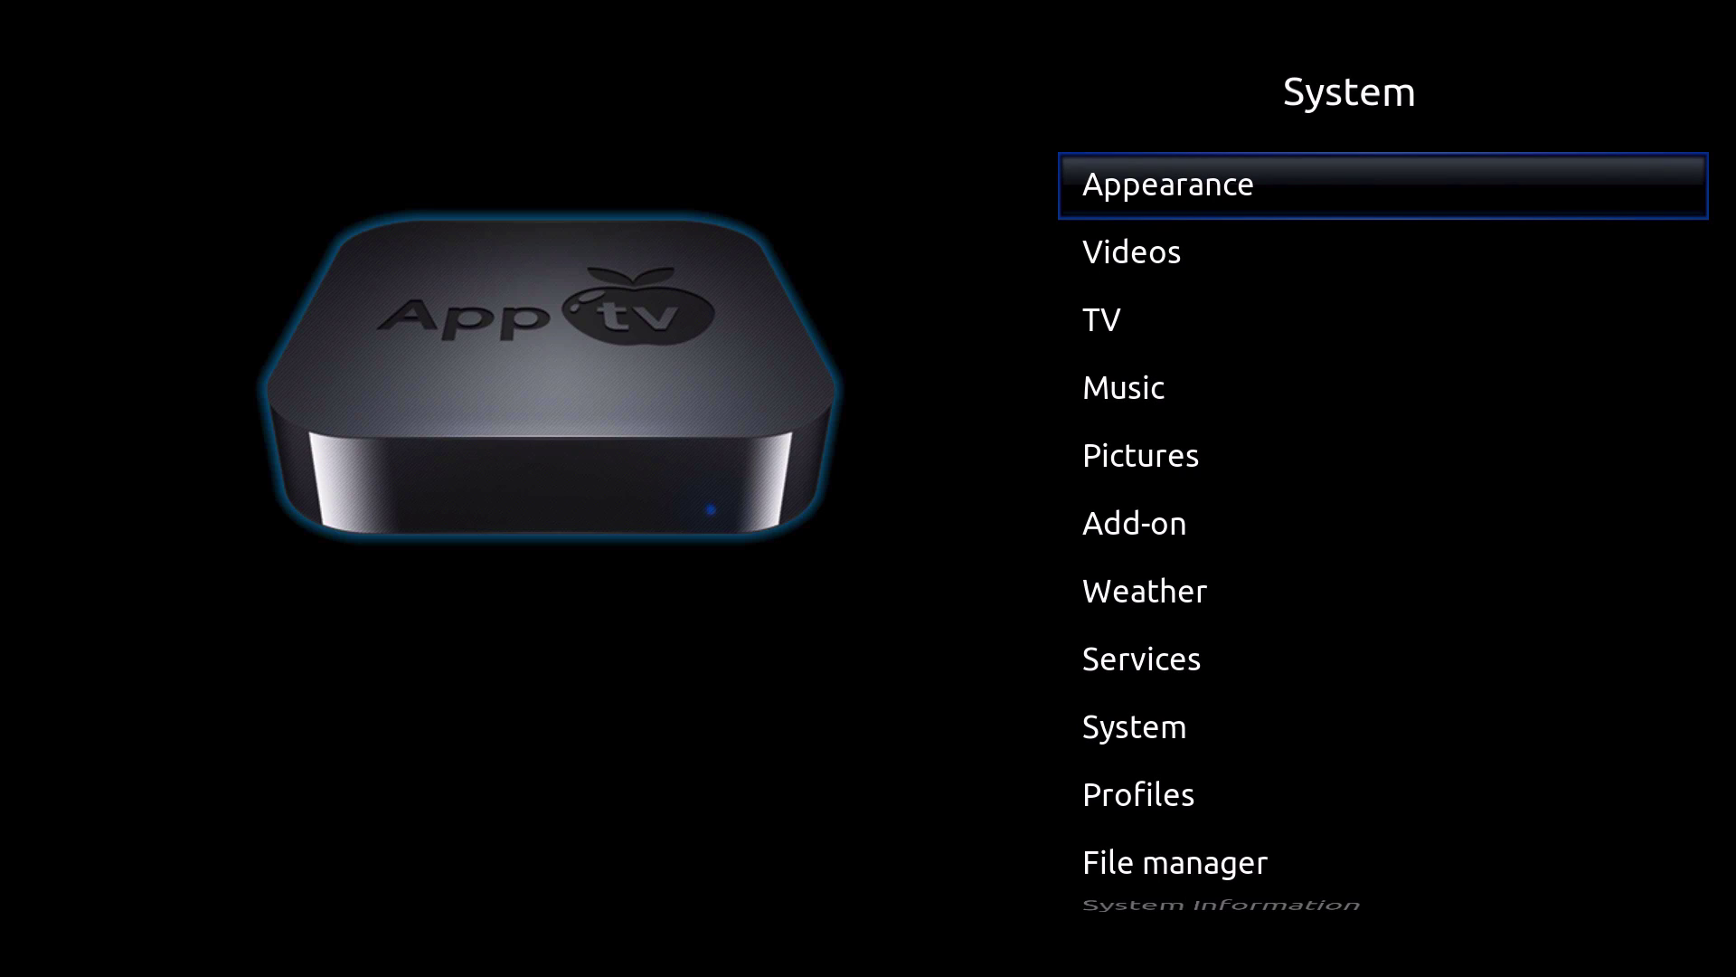
key(Return)
key(Left)
key(Down)
key(Return)
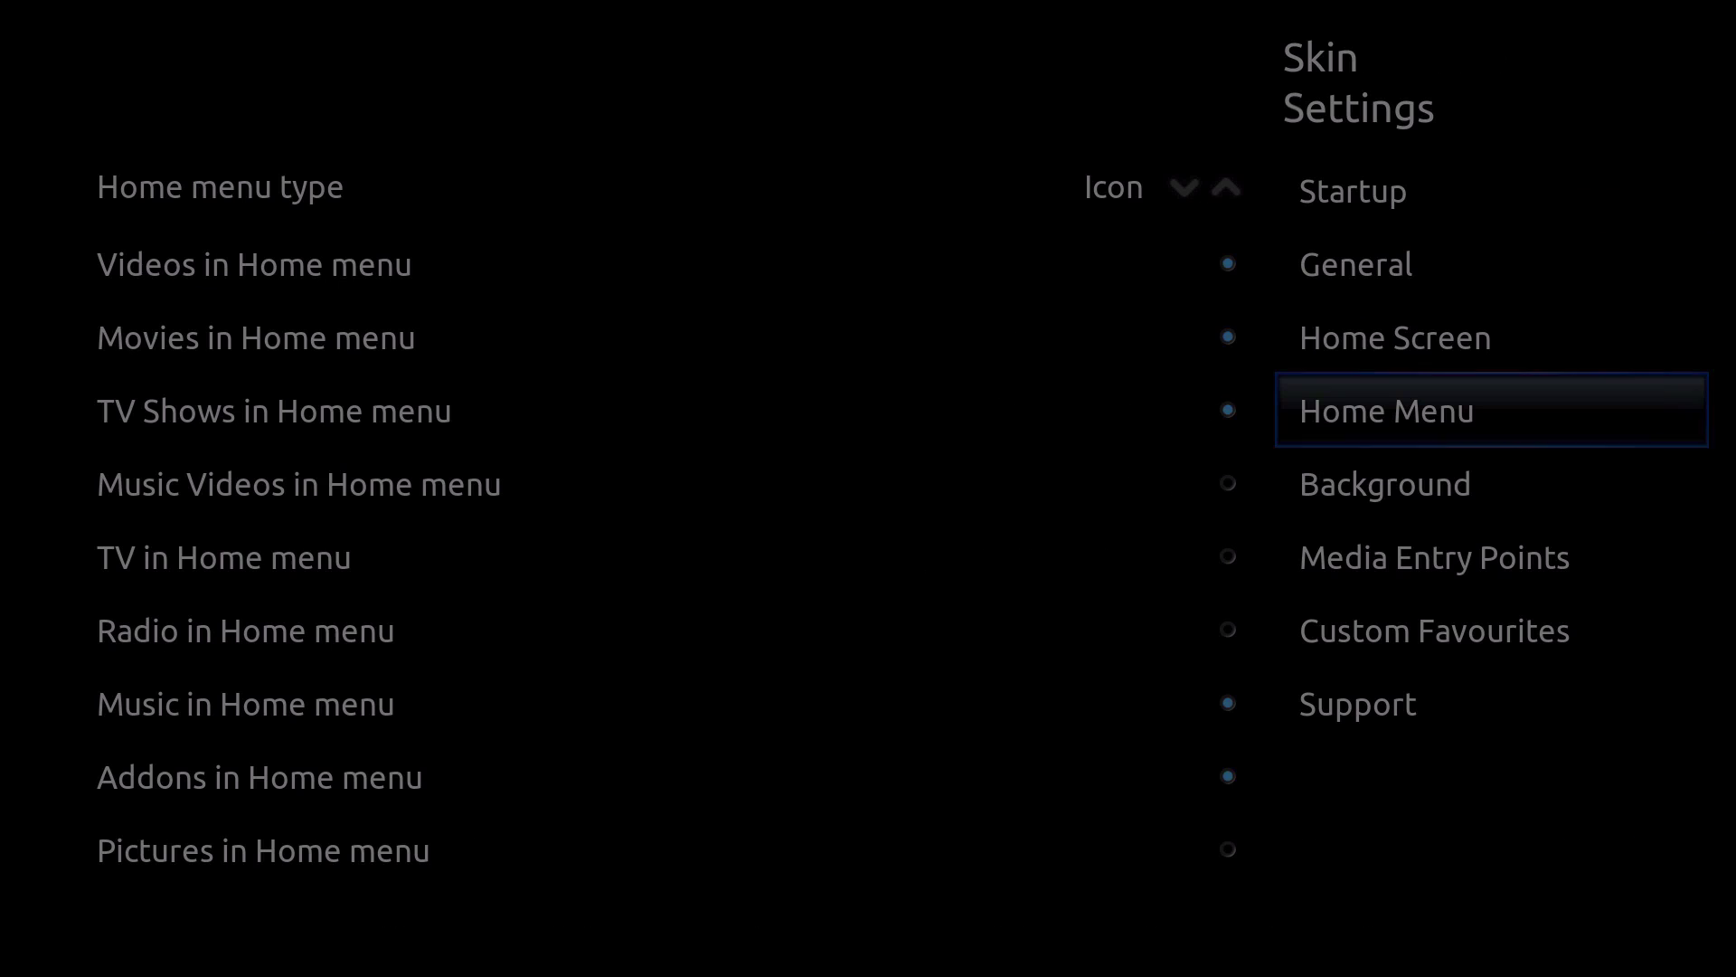
key(Left)
key(Return)
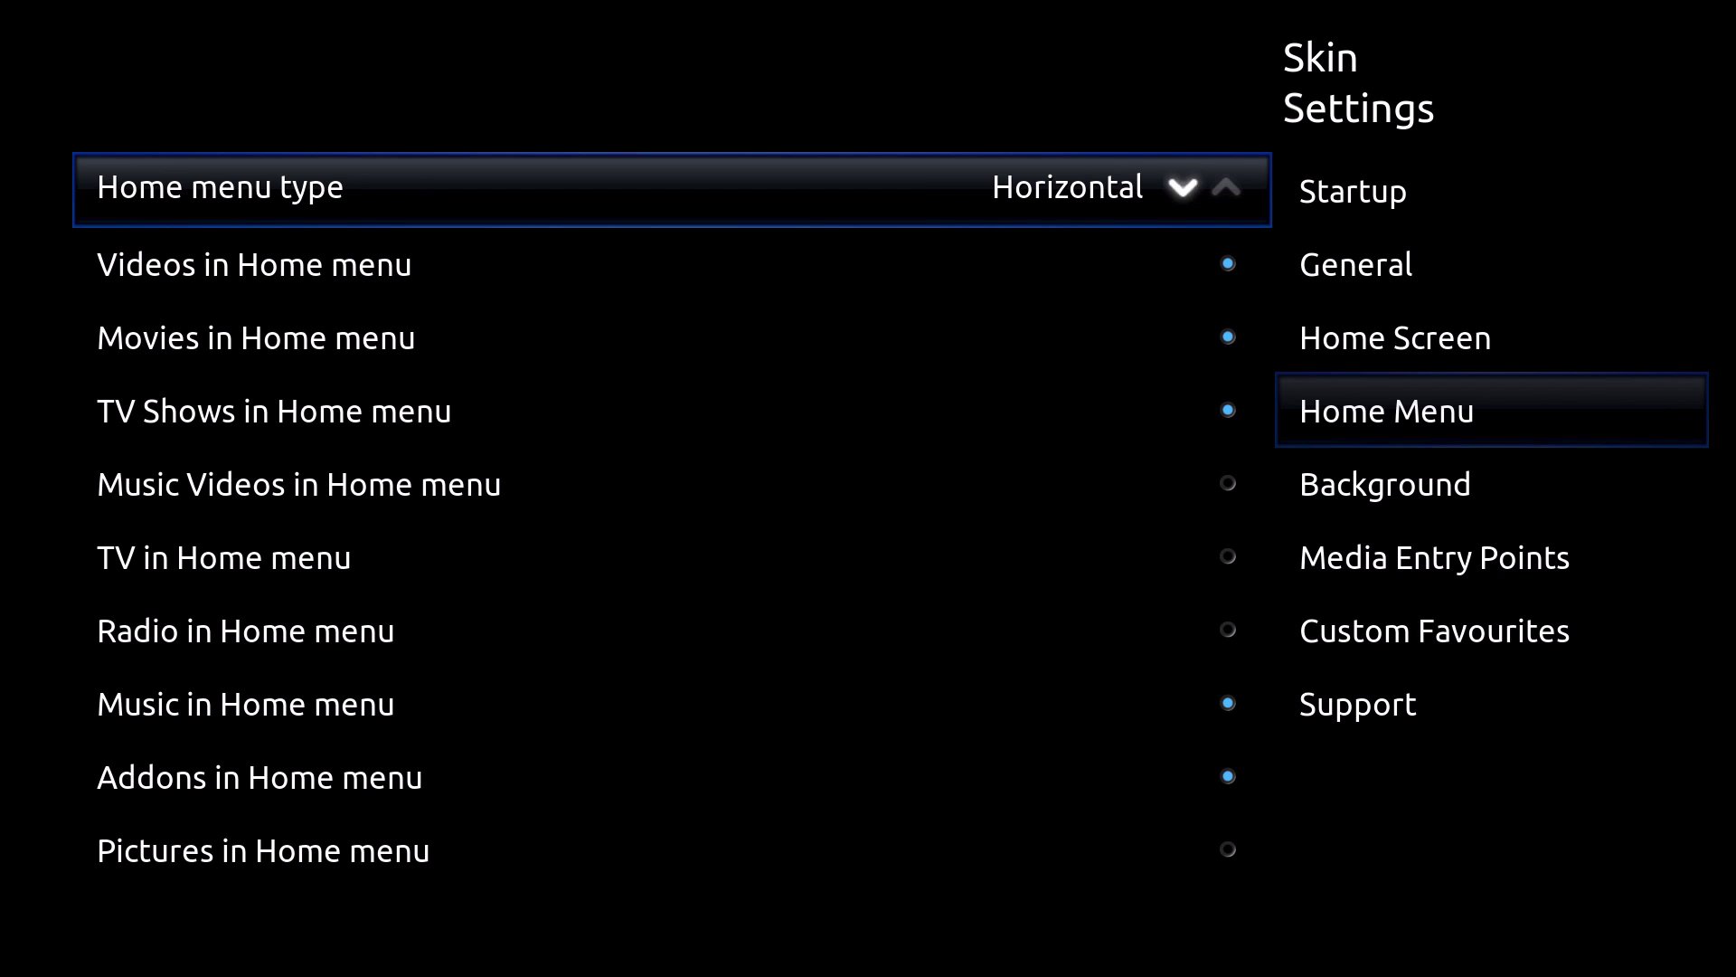
- Review the Home Menu options from Home menu type through Radio in Home menu and back up to the top entries
key(Left)
key(Right)
key(Down)
key(Down)
key(Down)
key(Down)
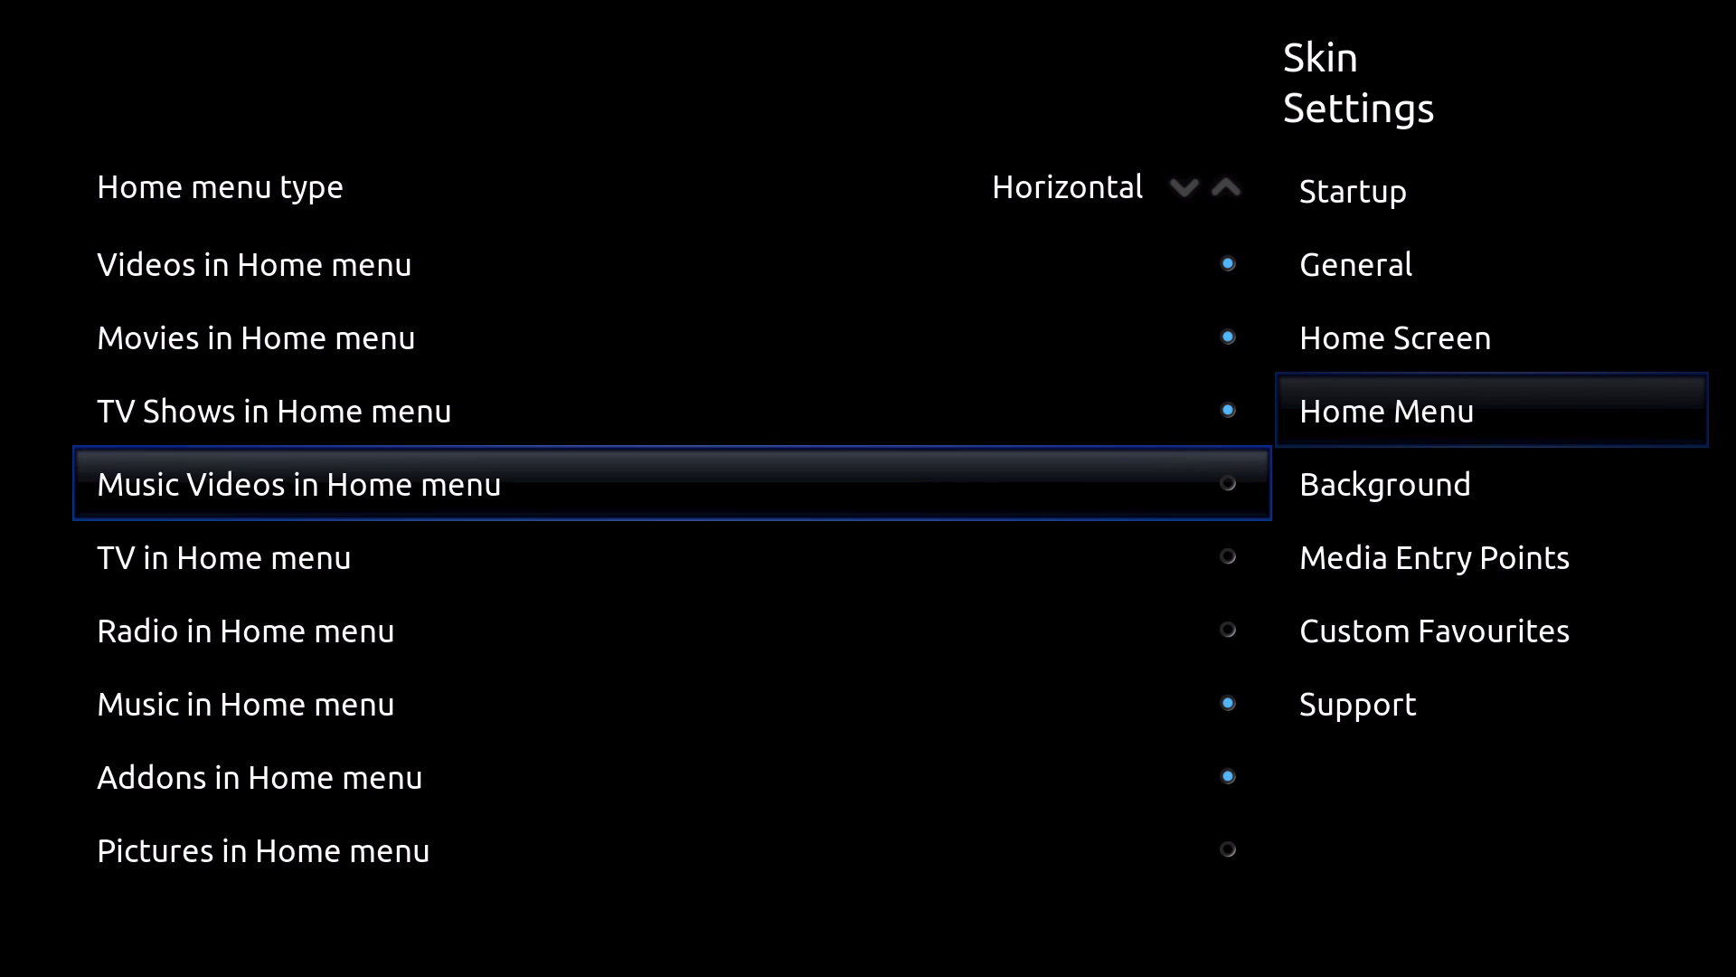
key(Down)
key(Down)
key(Up)
key(Up)
key(Up)
key(Up)
key(Up)
key(Down)
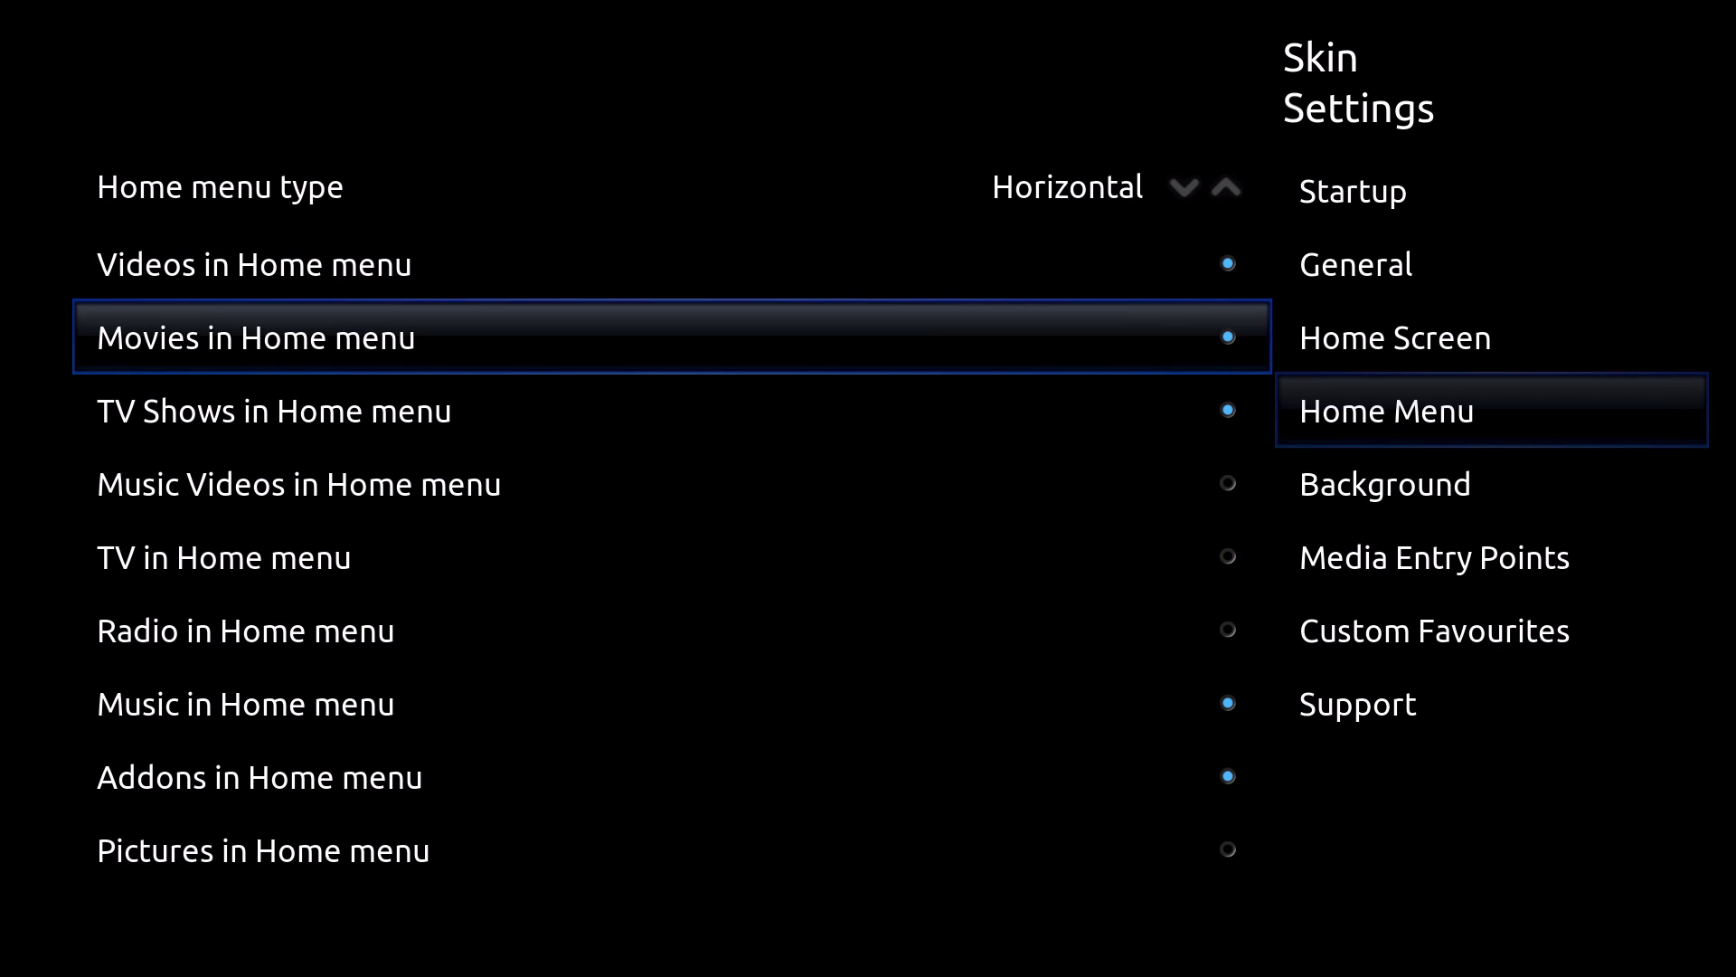
key(Up)
- Look through the full list of Home Menu options down to the Quit button action
key(Down)
key(Down)
key(Down)
key(Down)
key(Down)
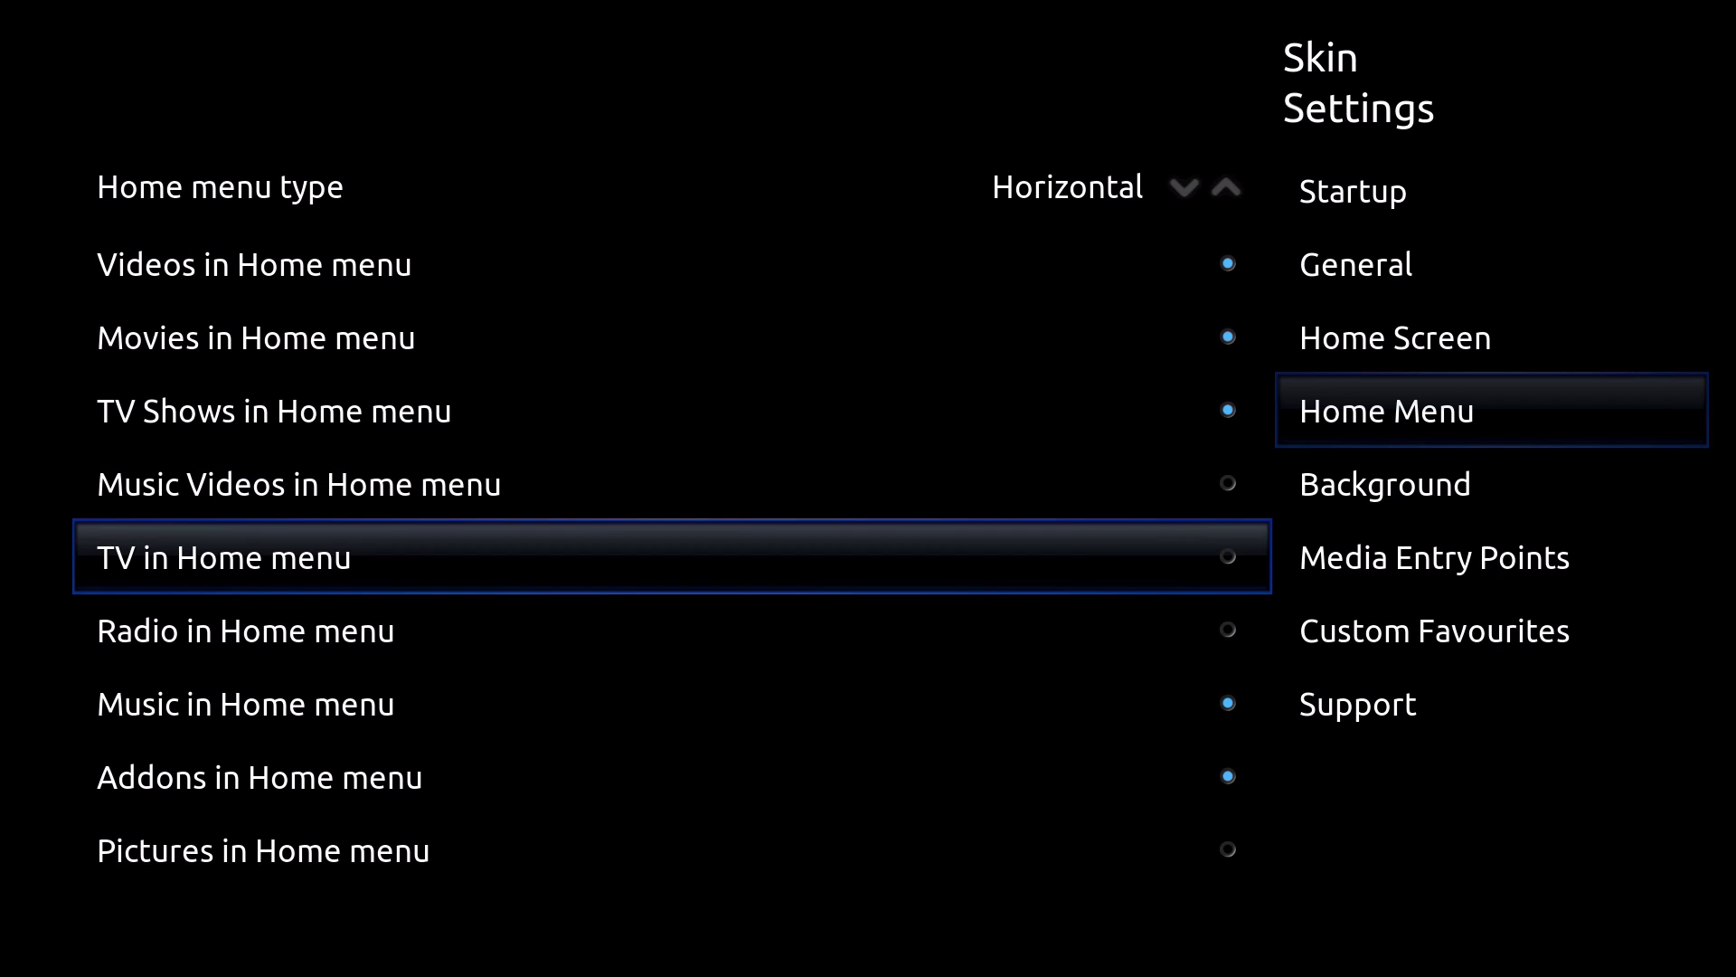
key(Down)
key(Down)
key(Down)
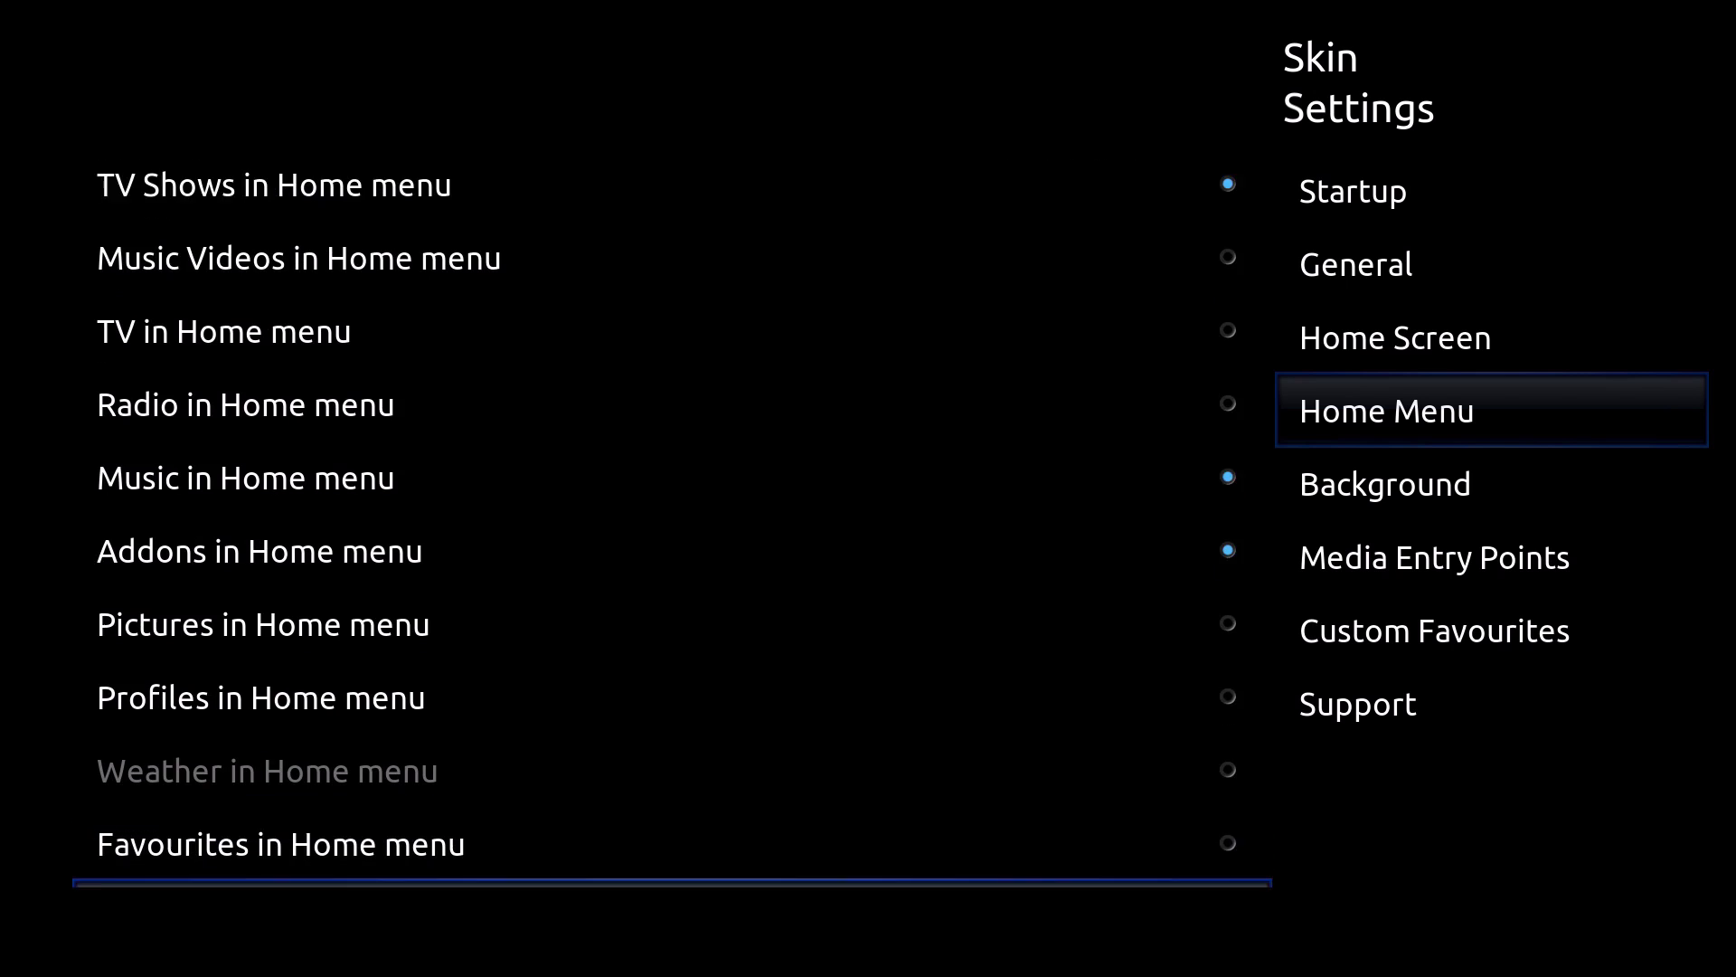
key(Down)
key(Down)
key(Down)
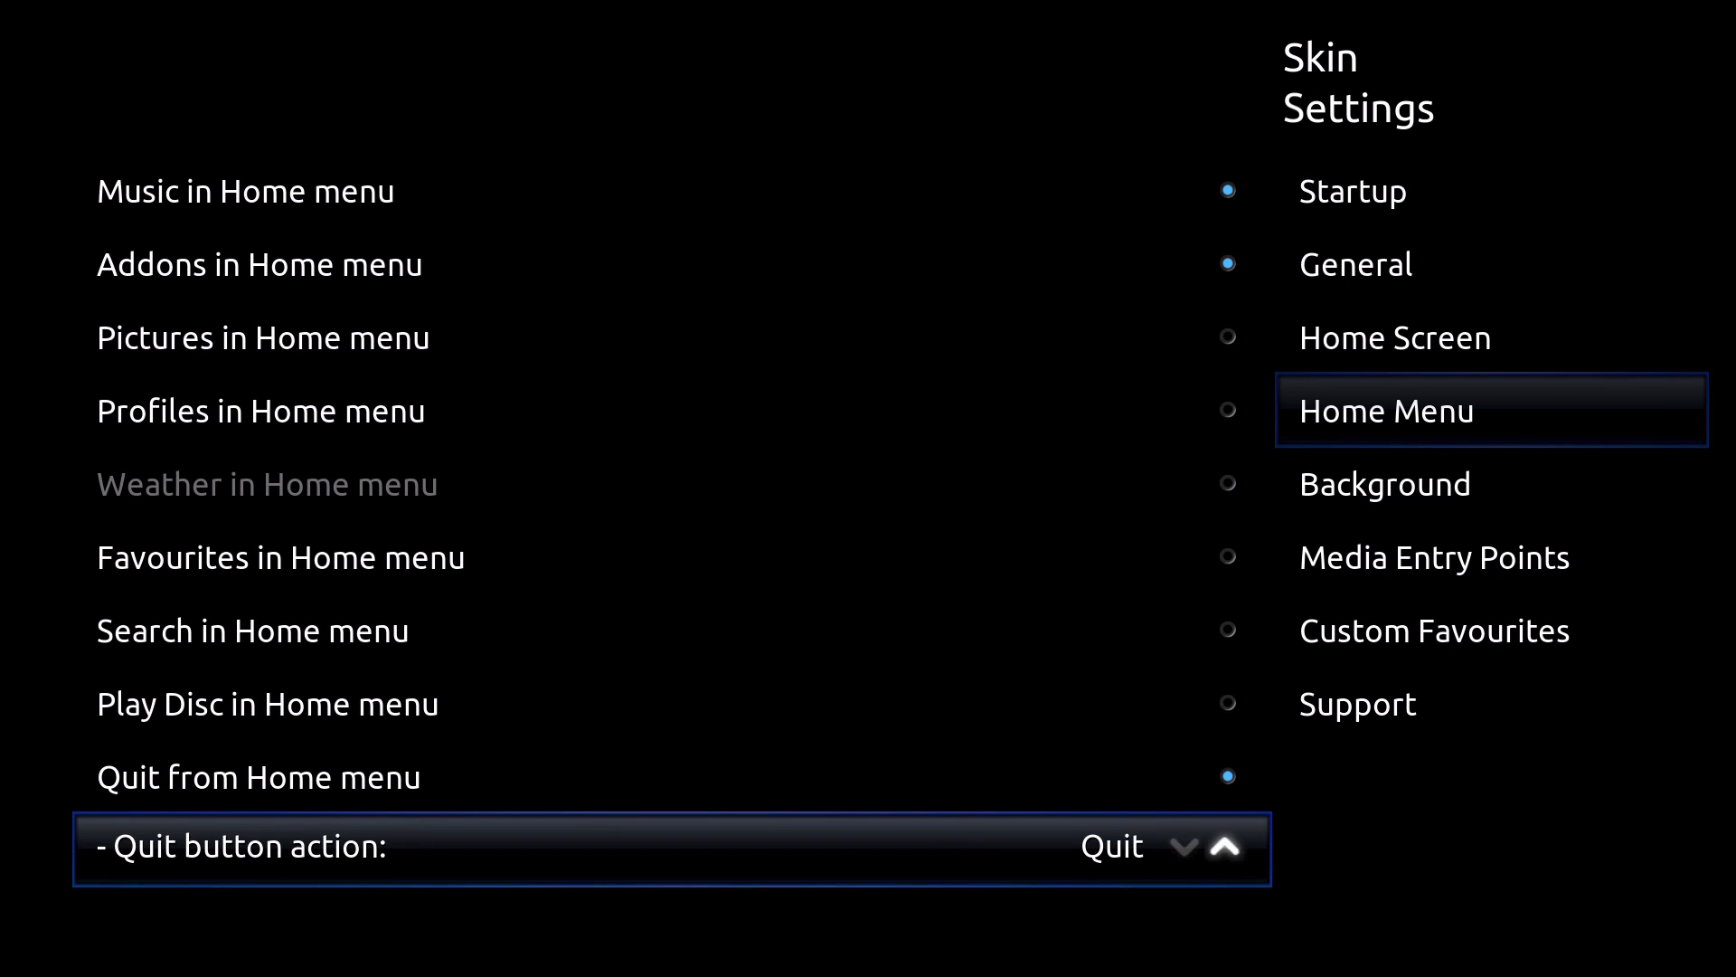
- Examine the skin's Background options, including the fanart, visuals and custom weather background entries
key(Right)
key(Up)
key(Down)
key(Down)
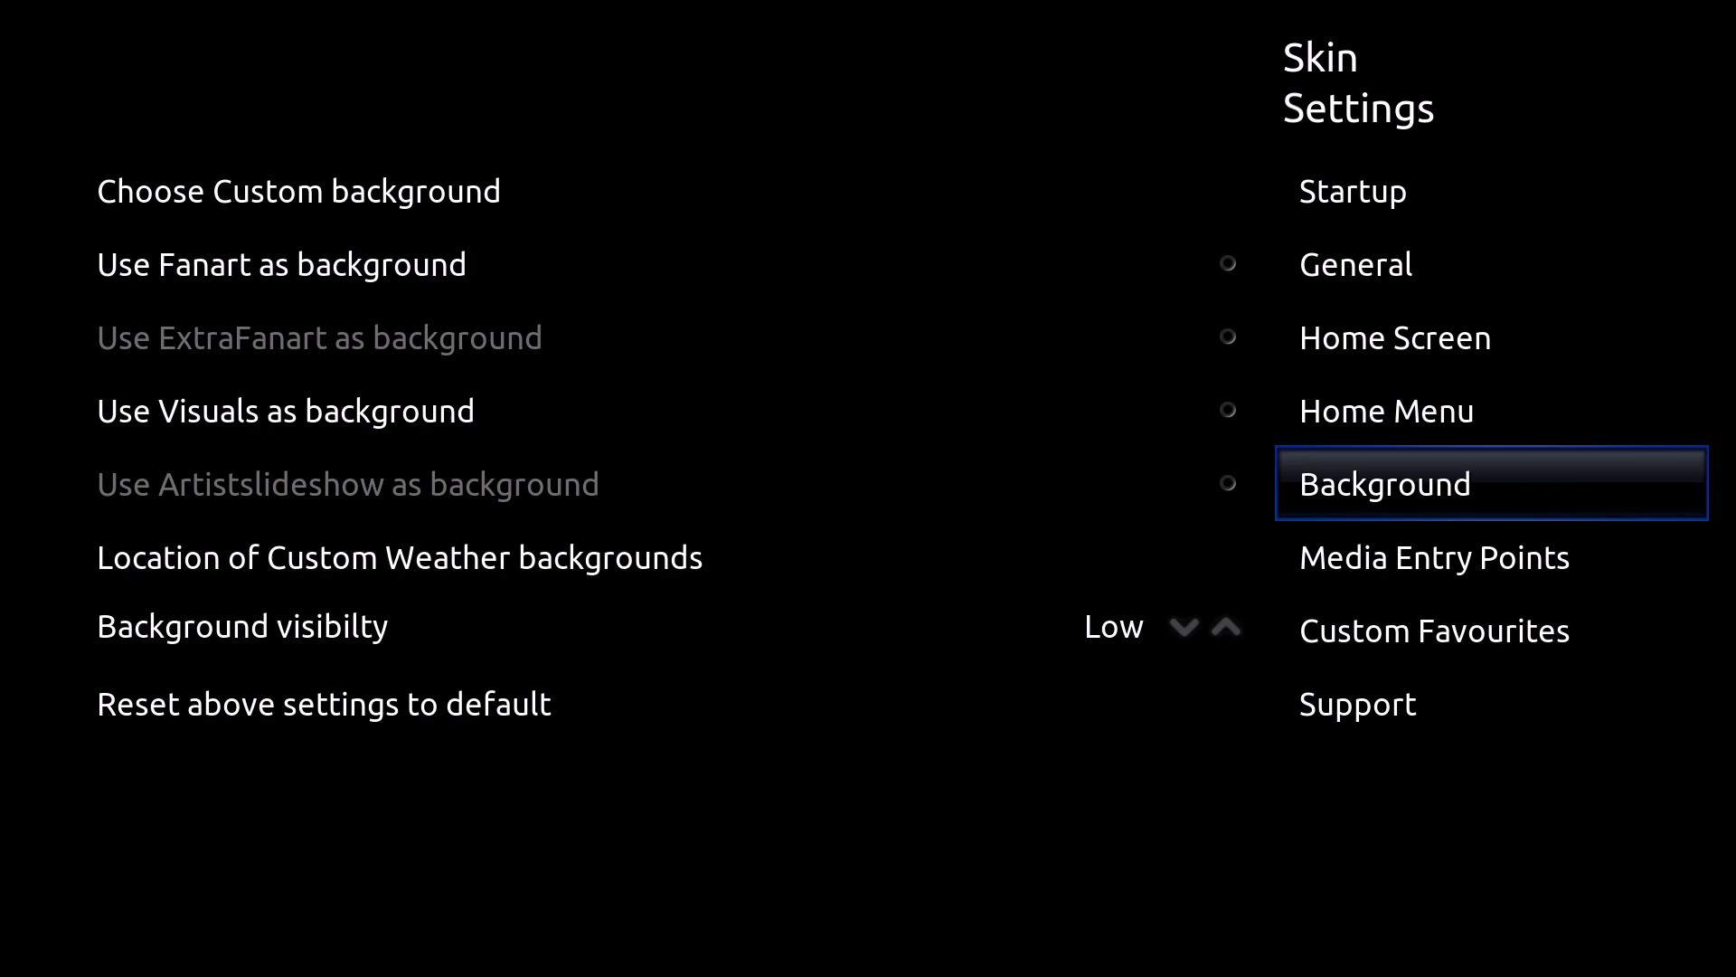
key(Left)
key(Down)
key(Down)
key(Up)
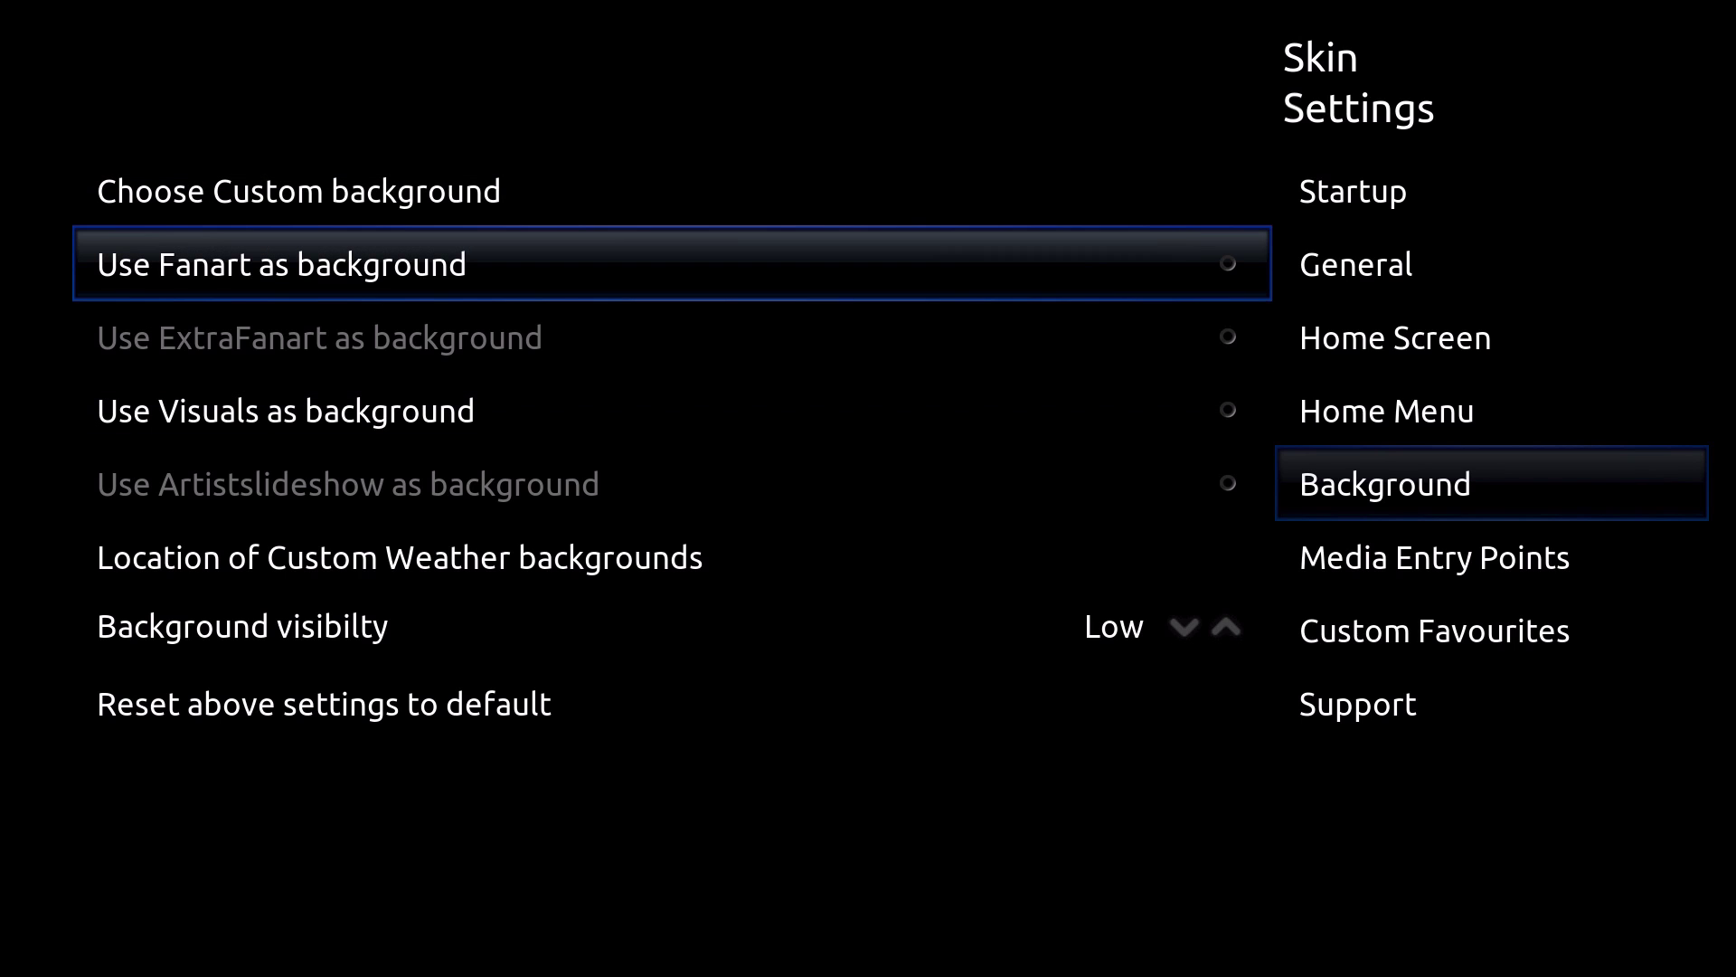
key(Down)
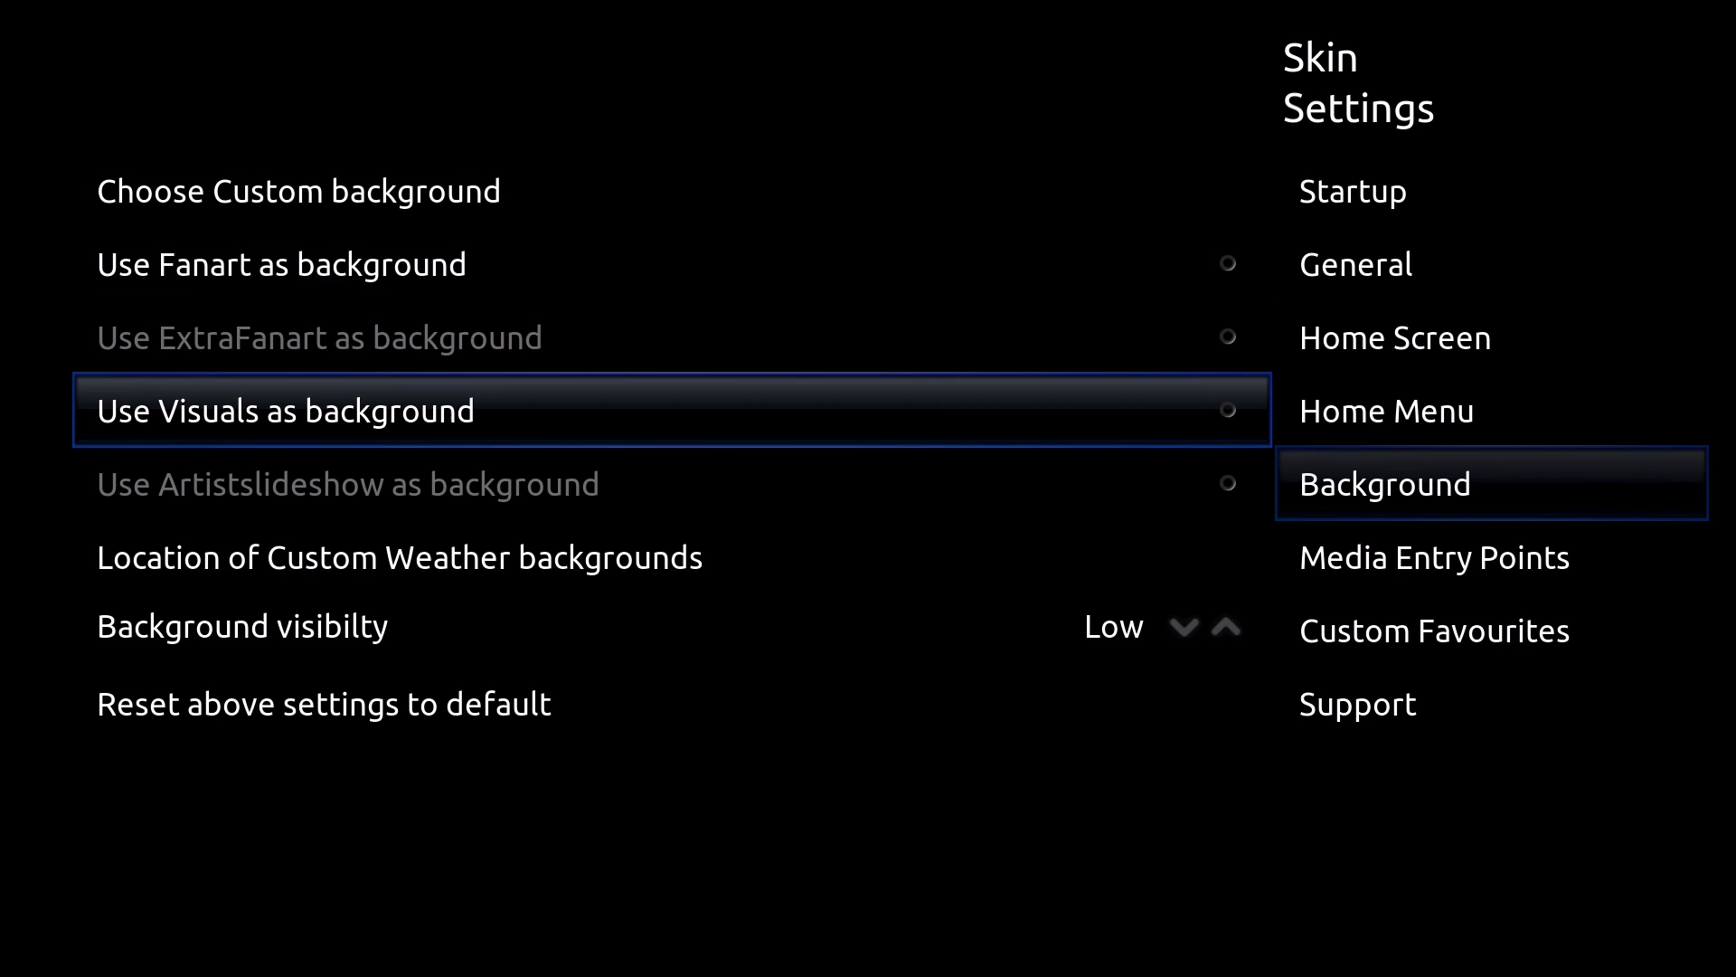
key(Down)
key(Right)
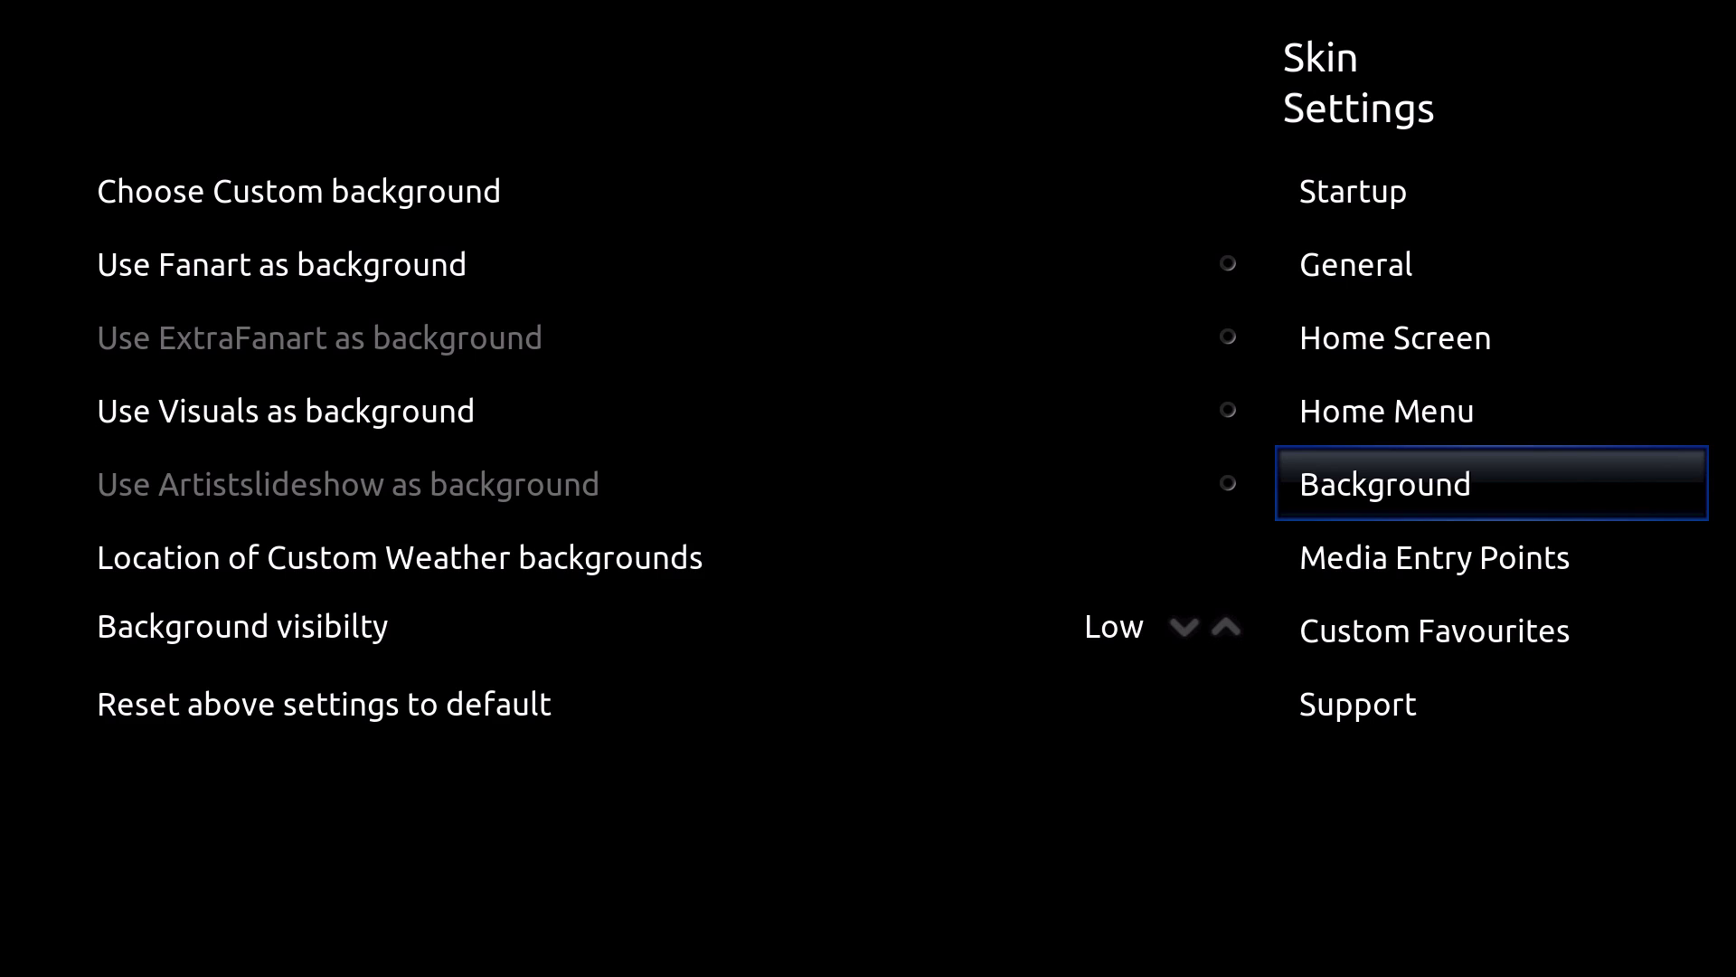
- Look over the Media Entry Points, Custom Favourites and Support categories of the skin settings
key(Down)
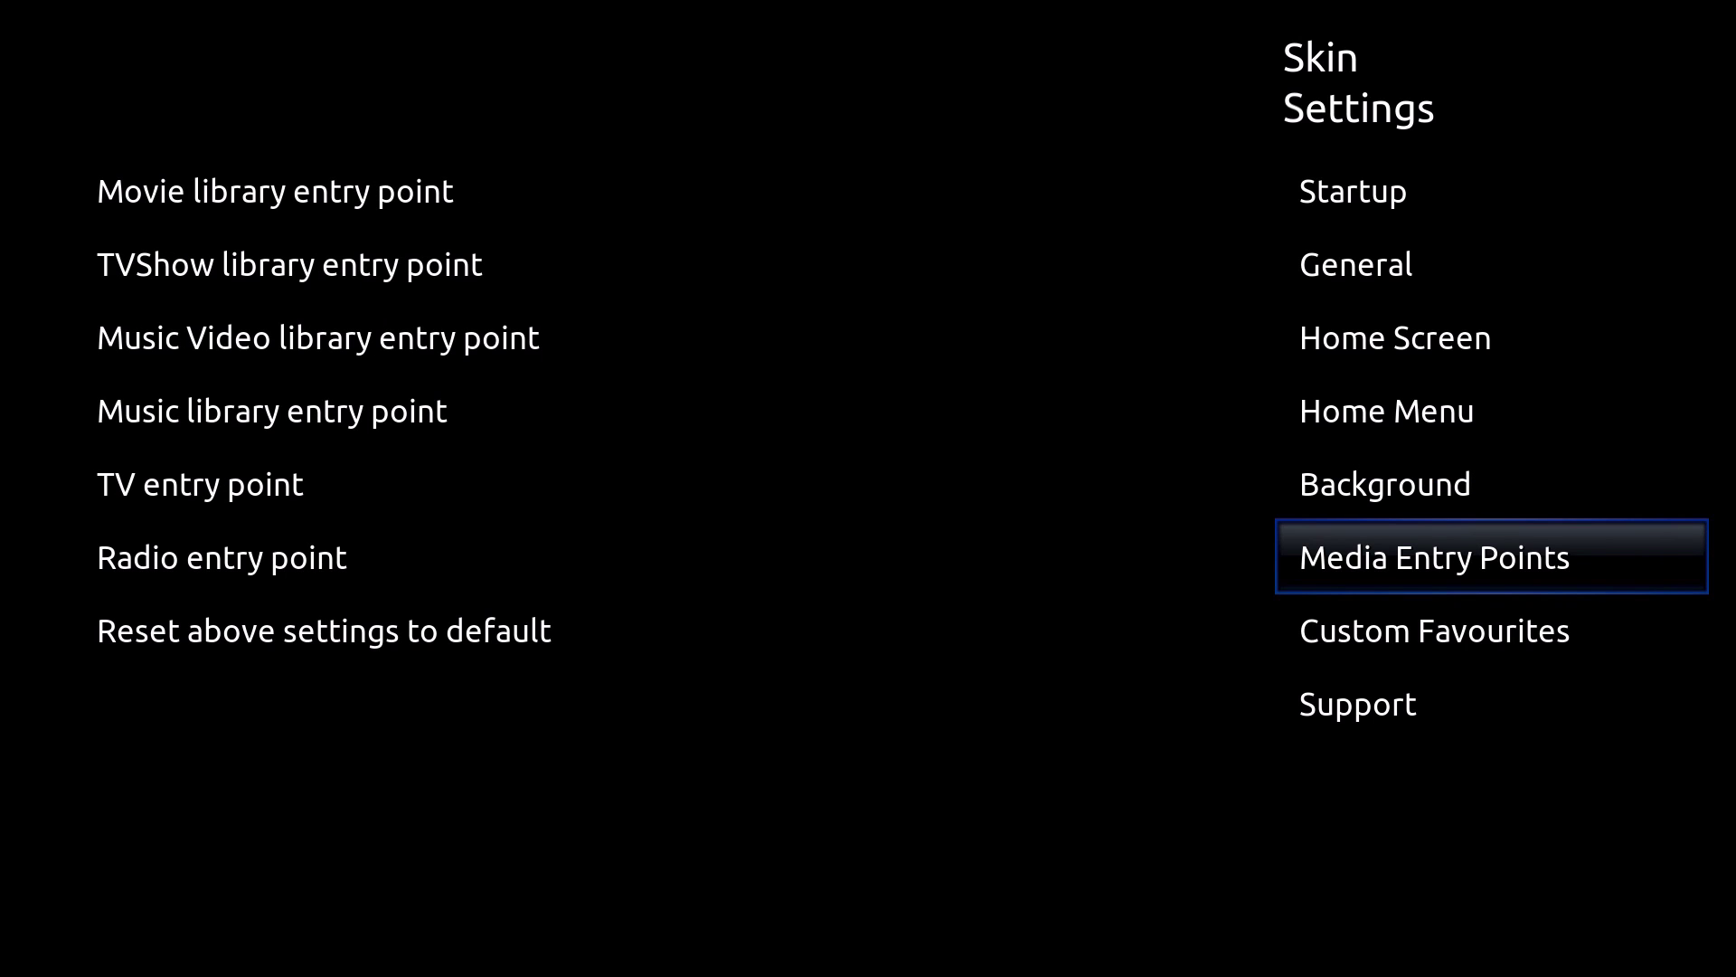
key(Down)
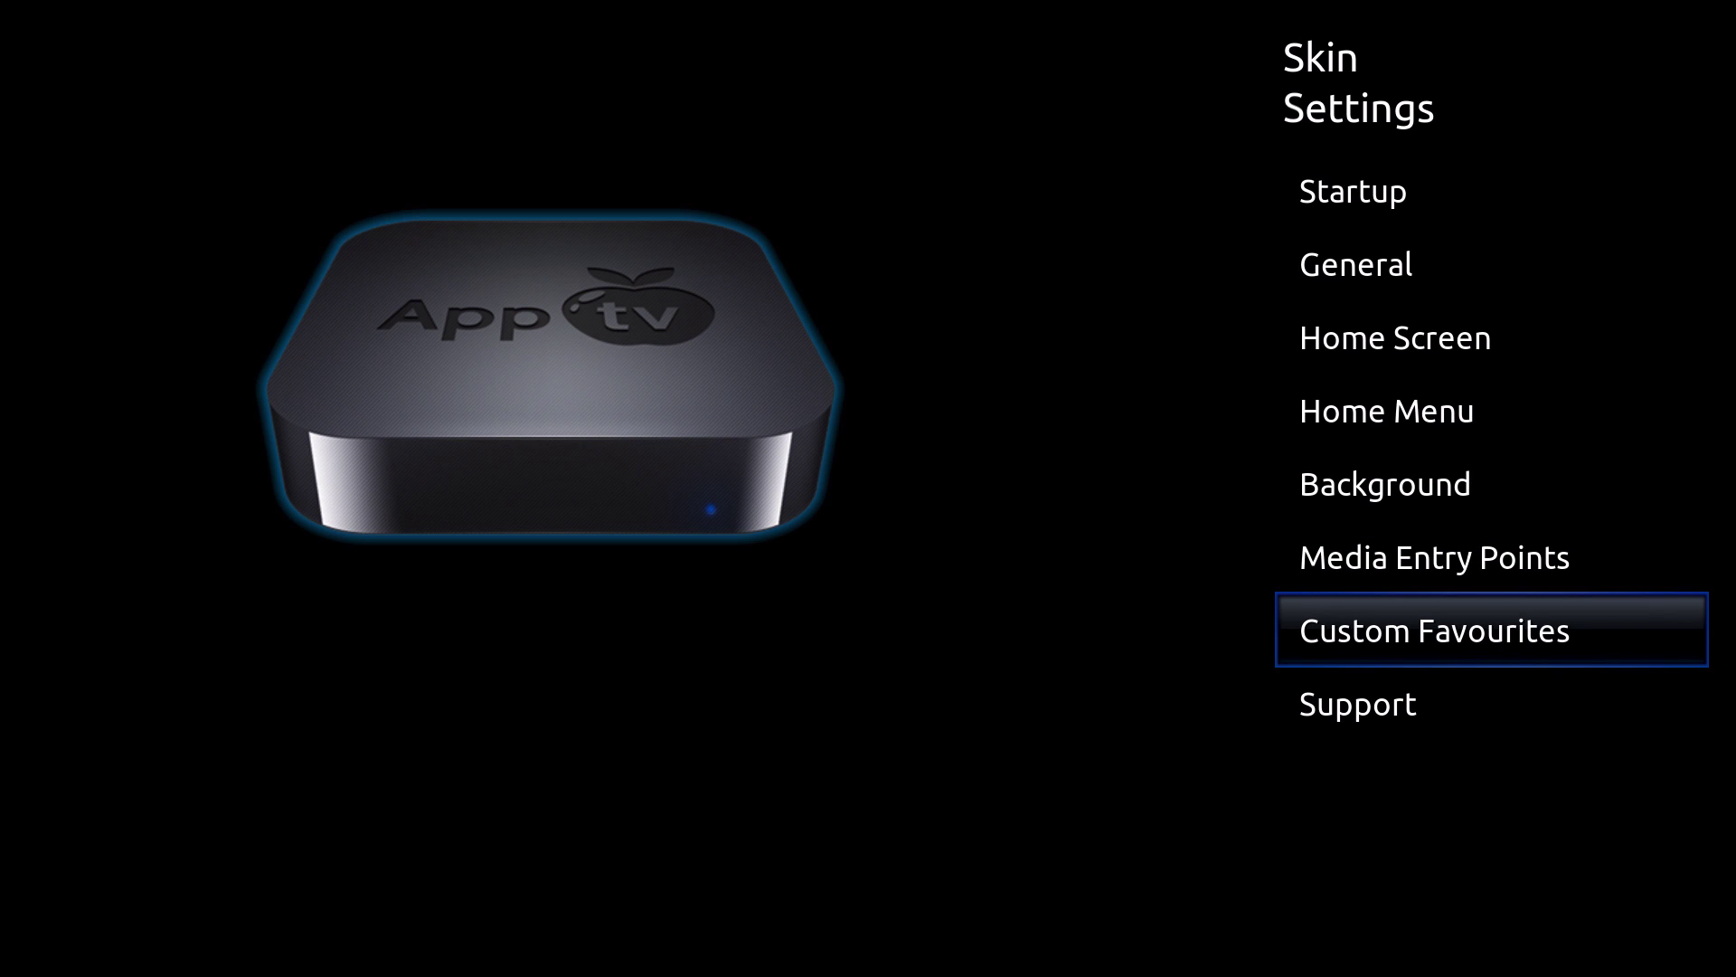
key(Down)
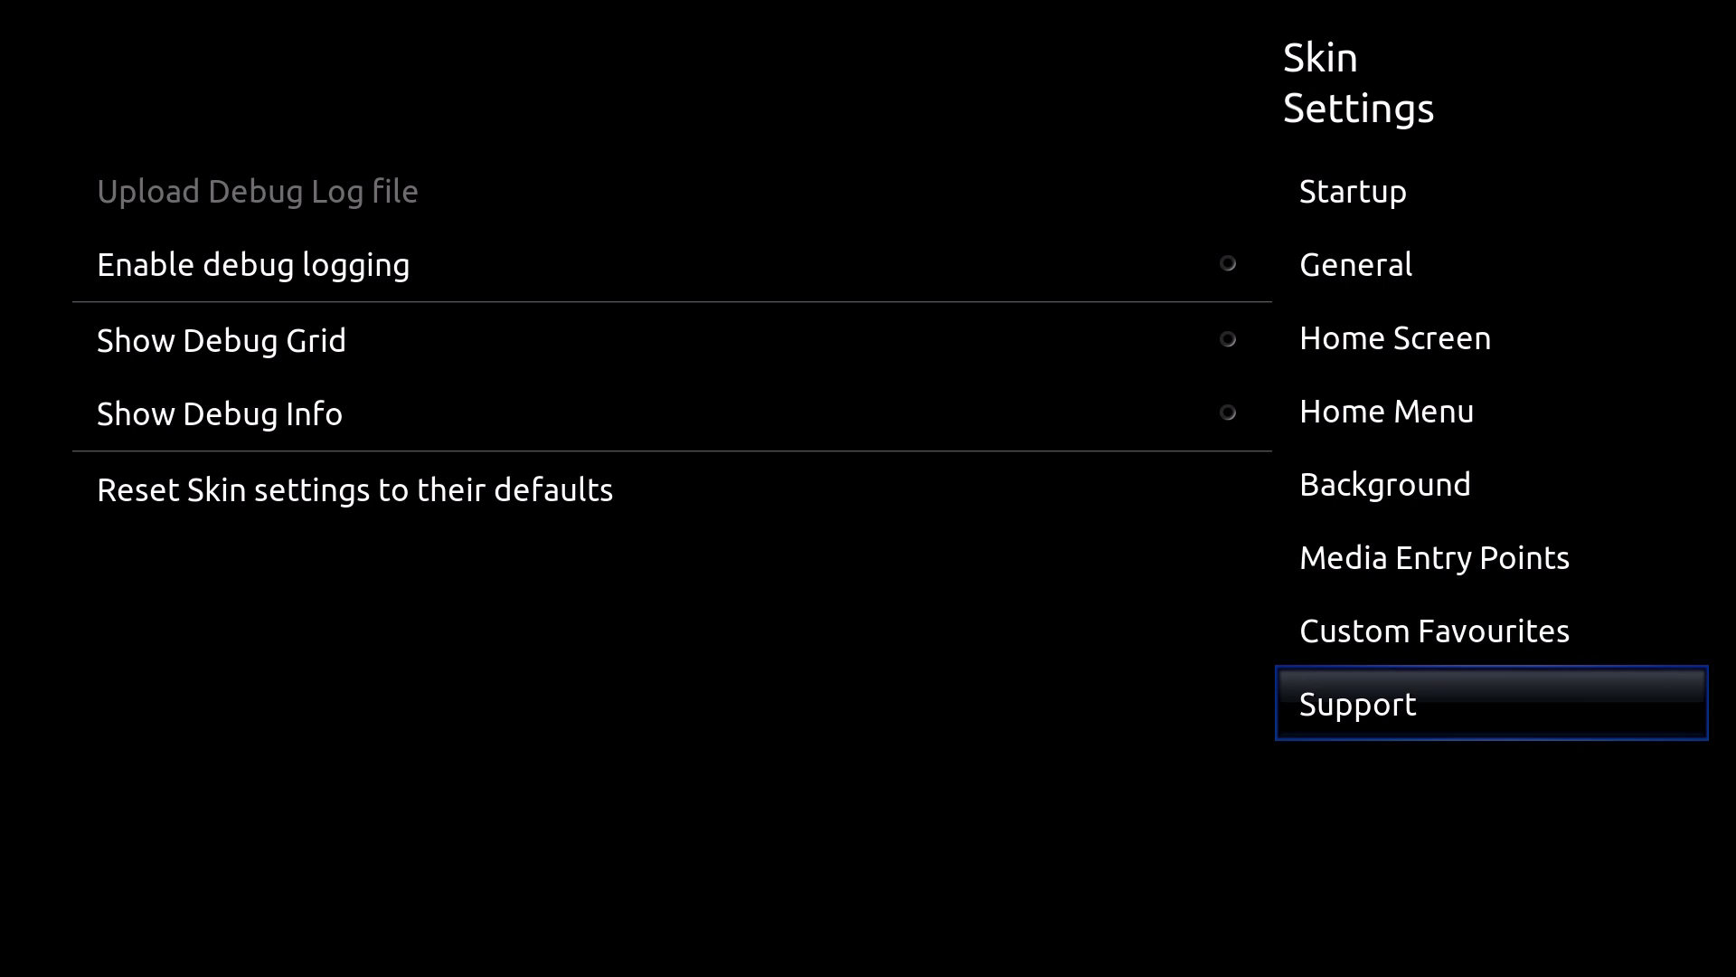
key(Up)
- Return to the home screen and open the Add-ons entry under Videos in the horizontal menu
key(Escape)
key(Escape)
key(Escape)
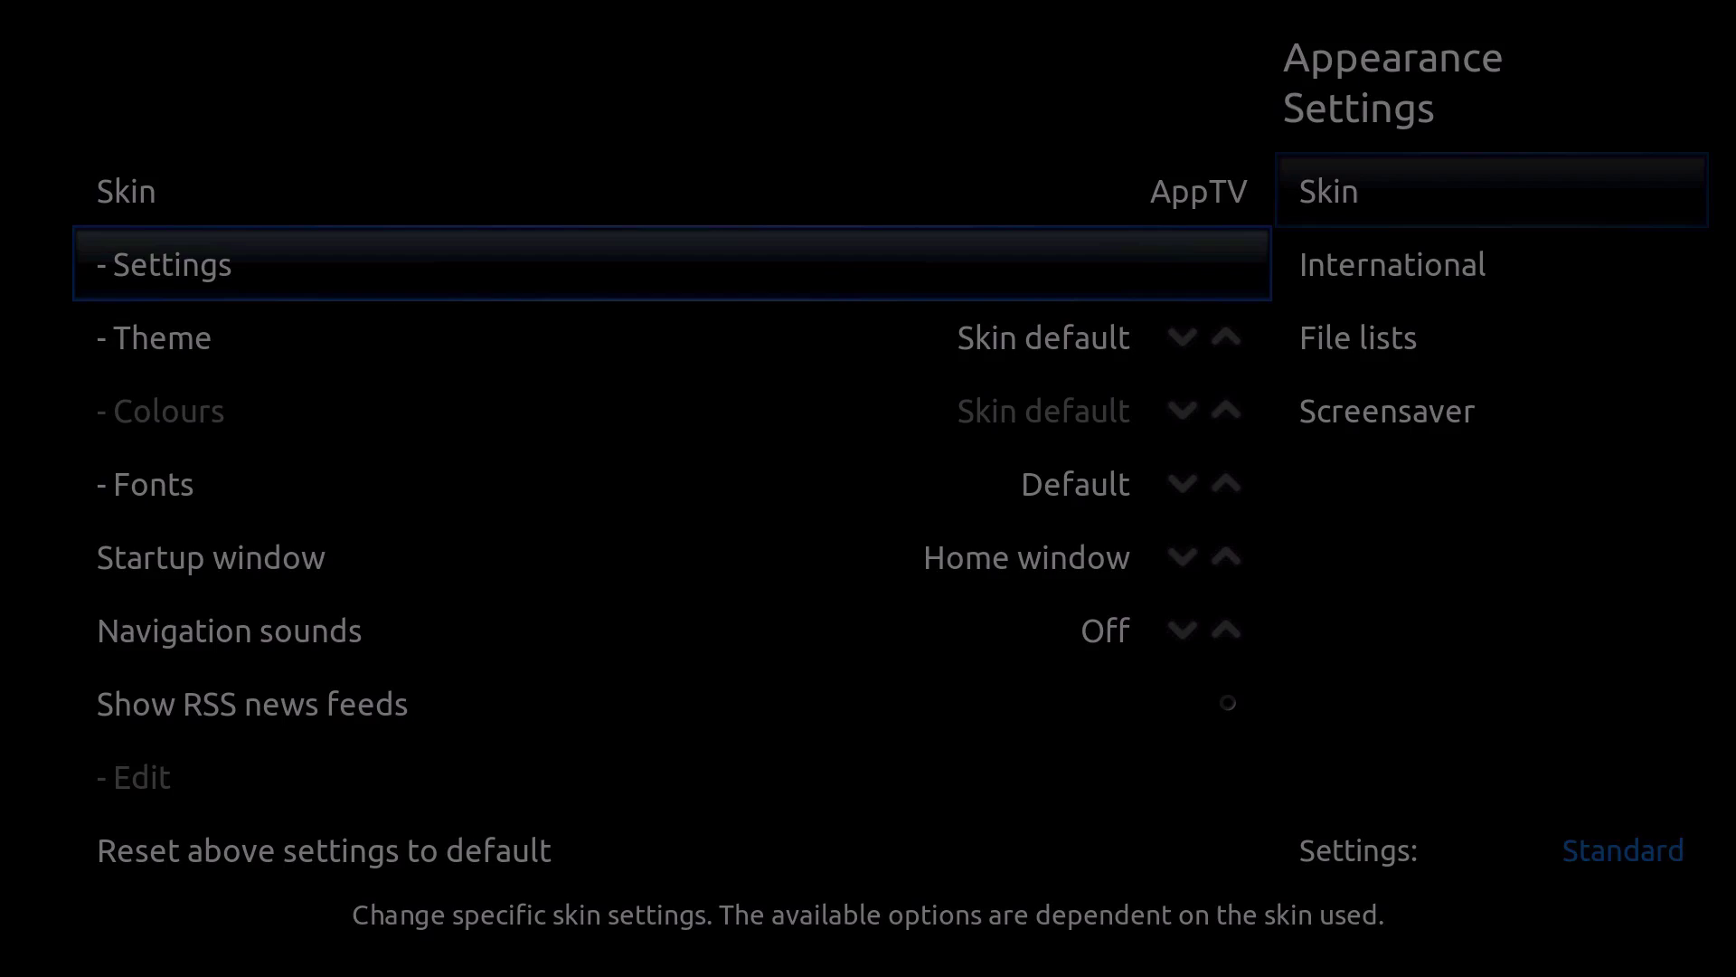
key(Right)
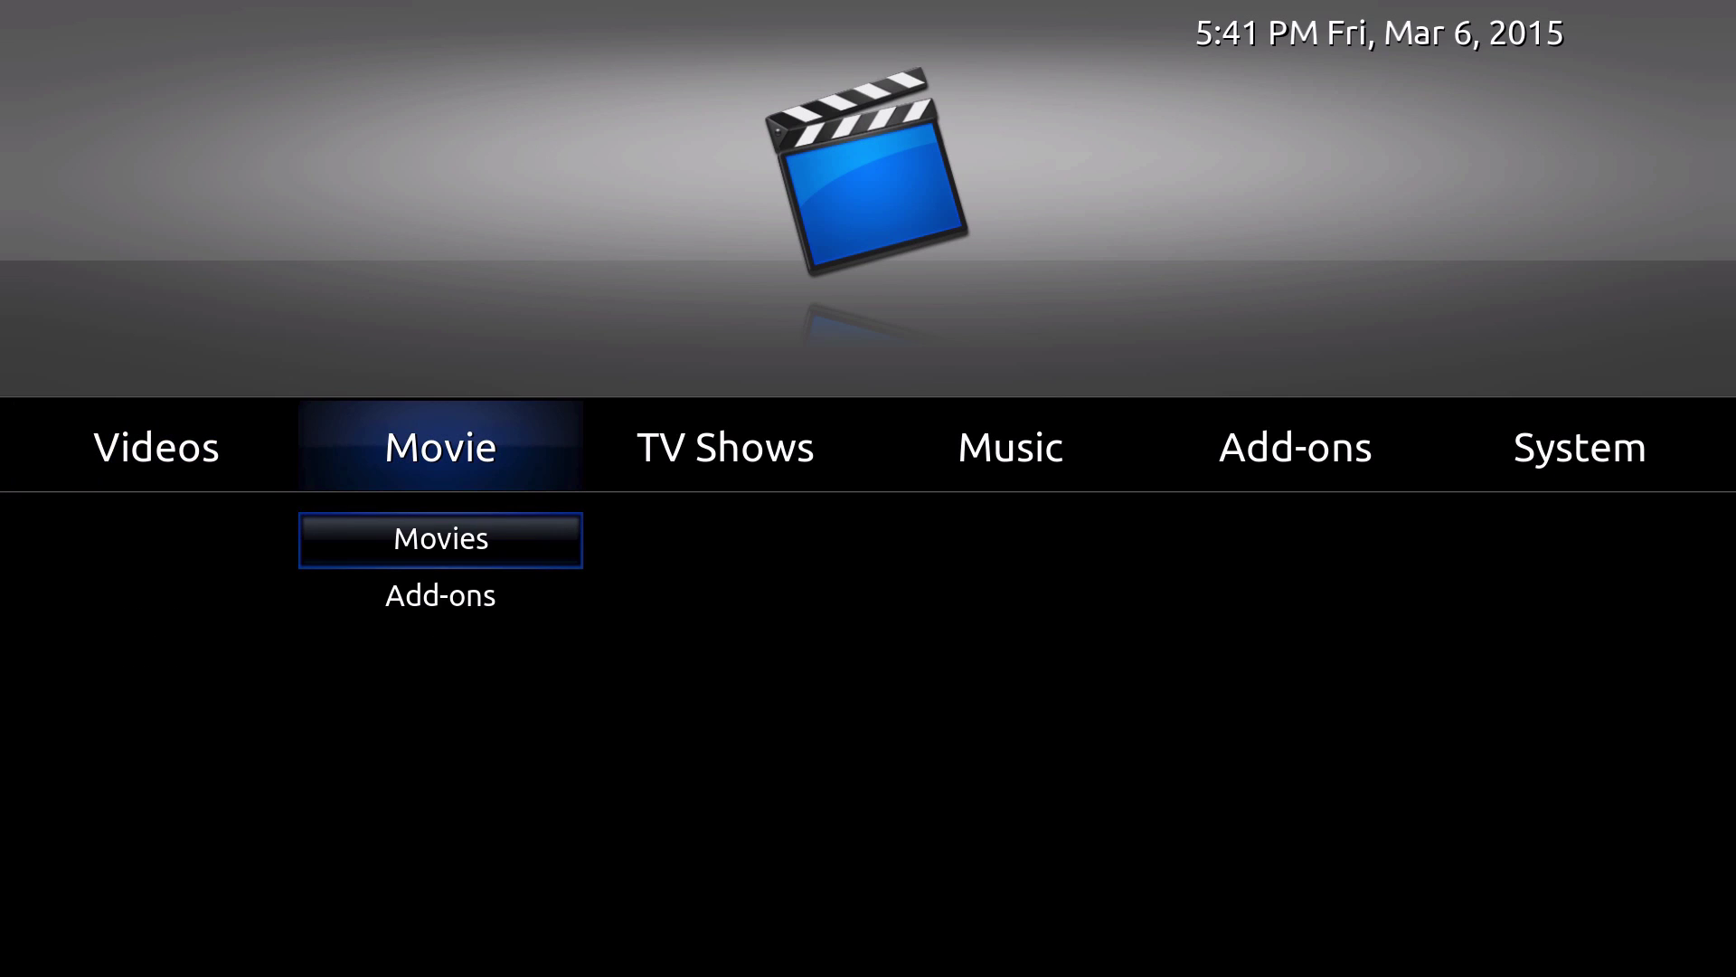
key(Left)
key(Down)
key(Down)
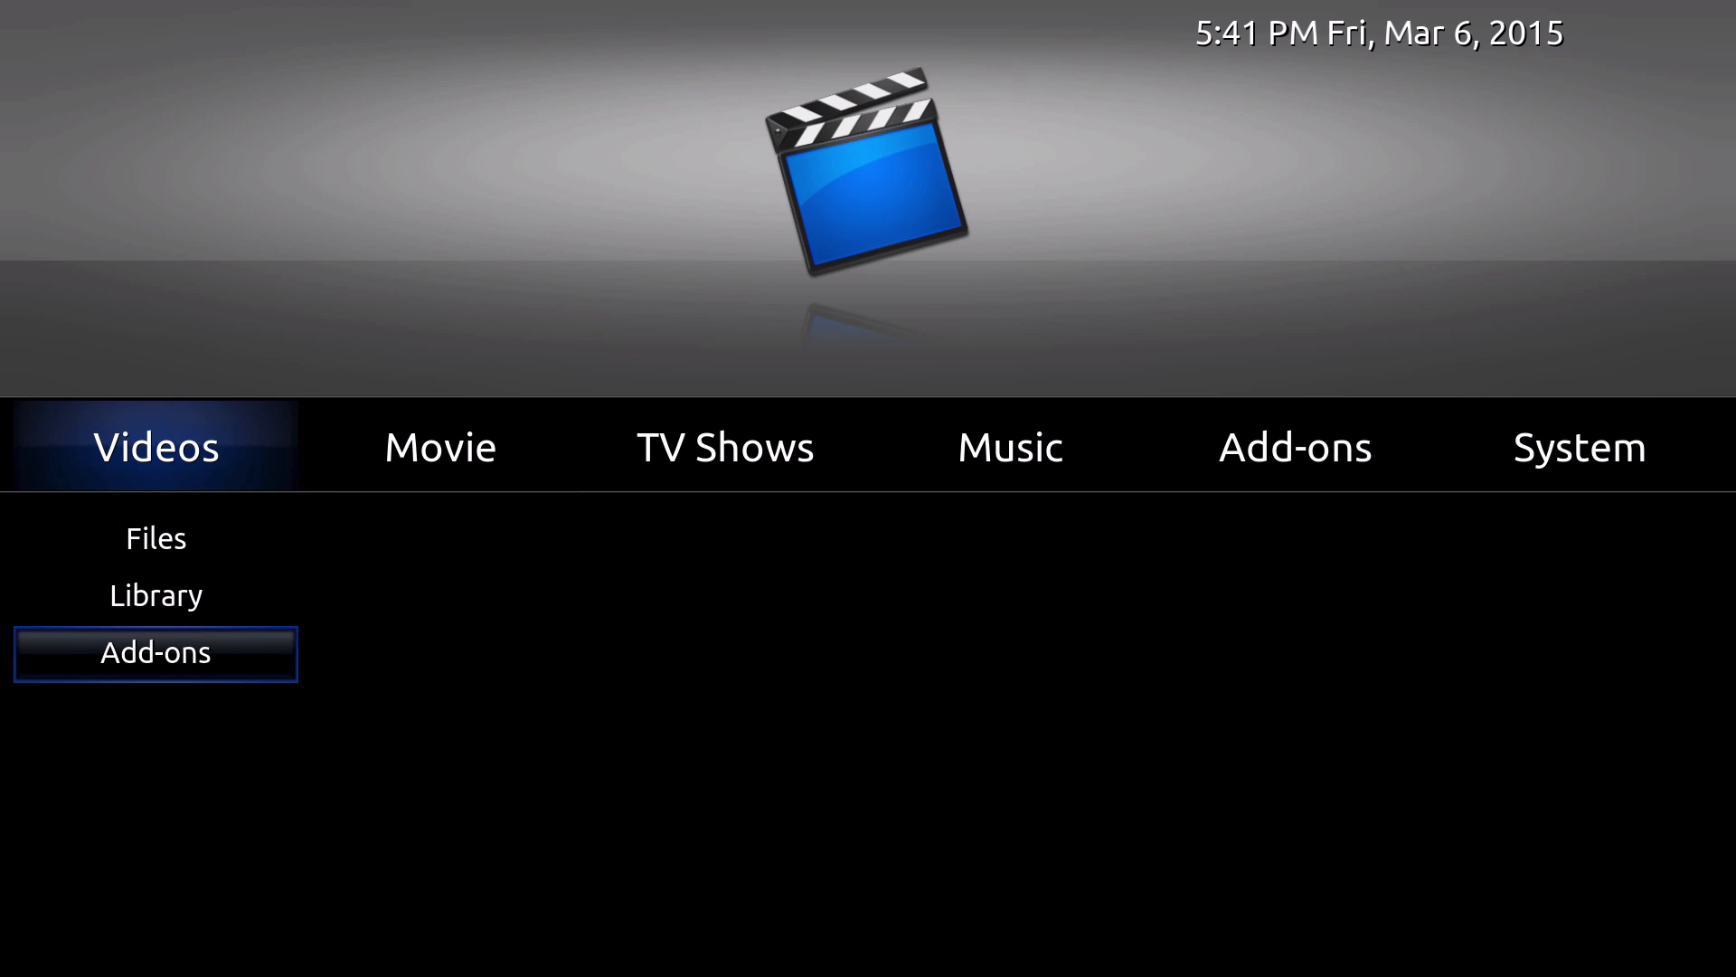
key(Return)
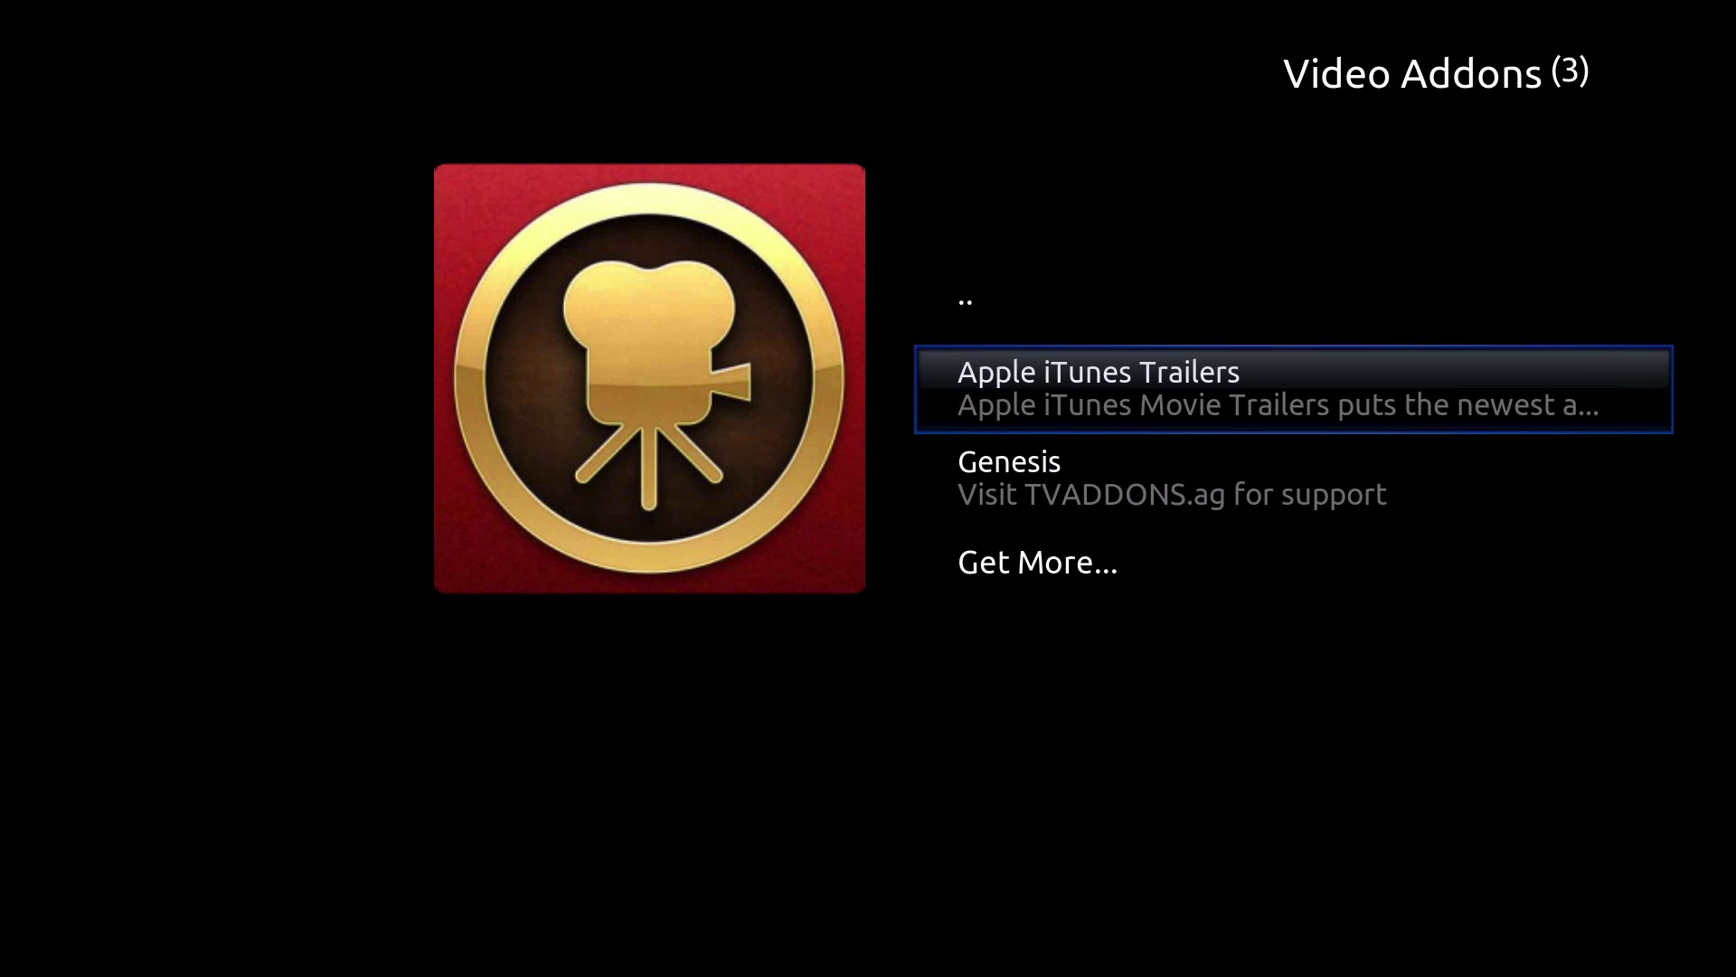
- Switch the Video Addons list to the Wrap view and browse through its entries
key(Down)
key(Down)
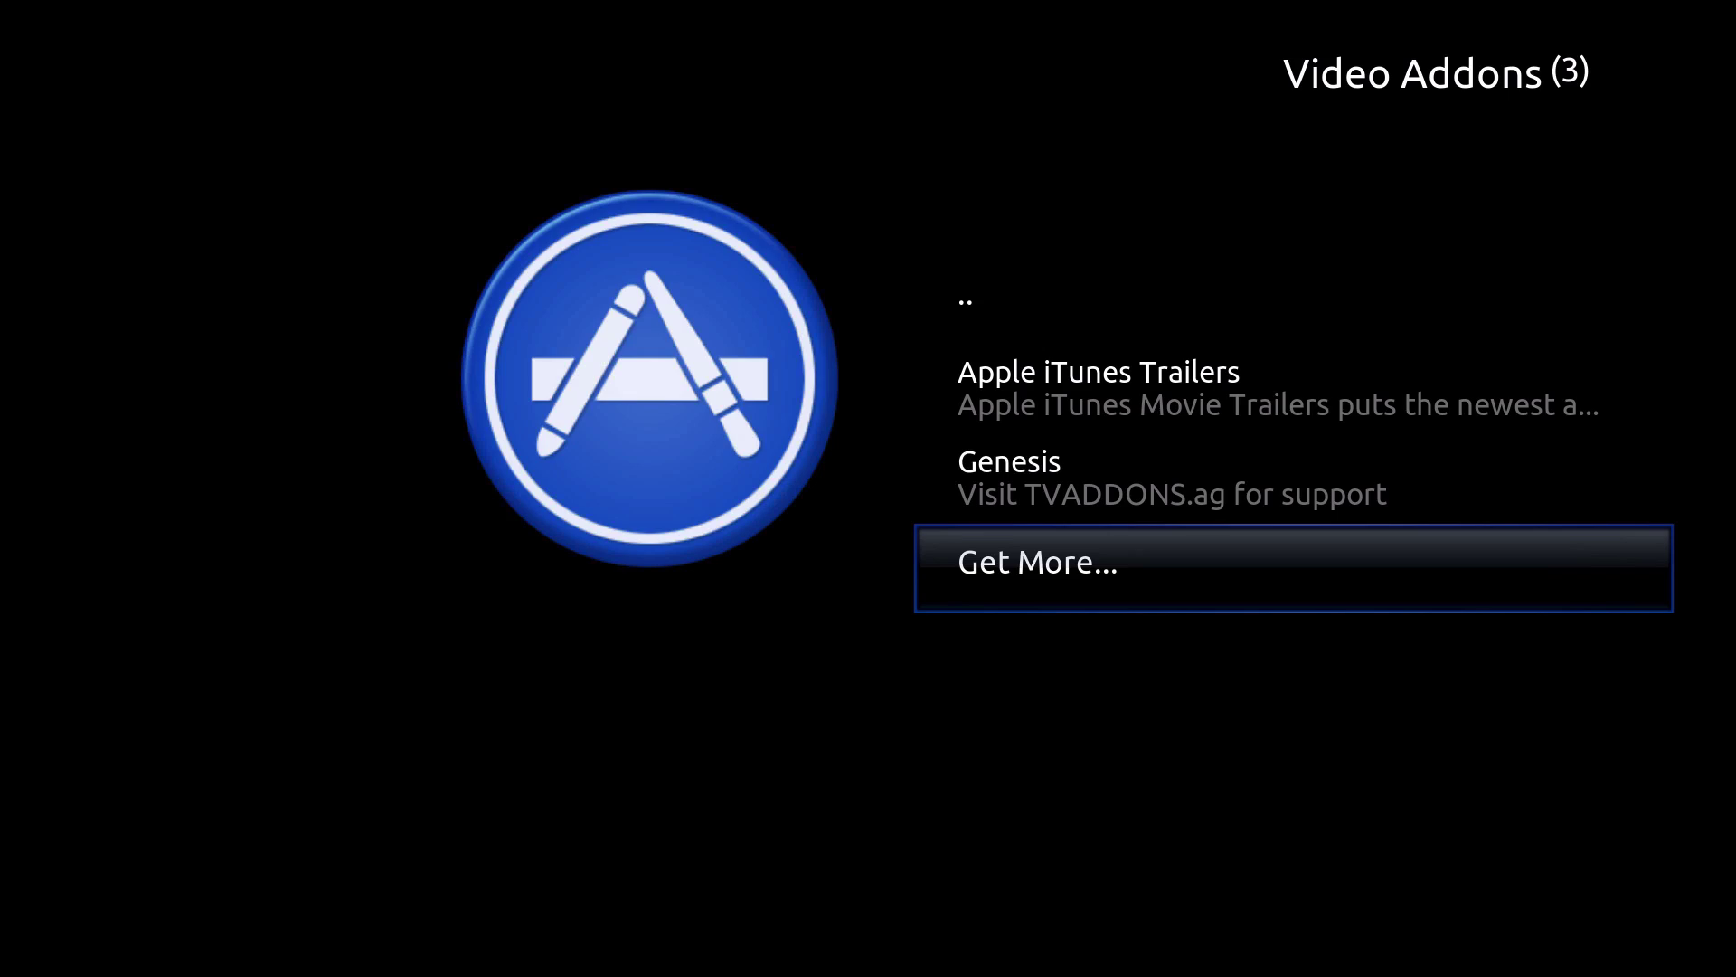
key(Left)
key(Return)
key(Return)
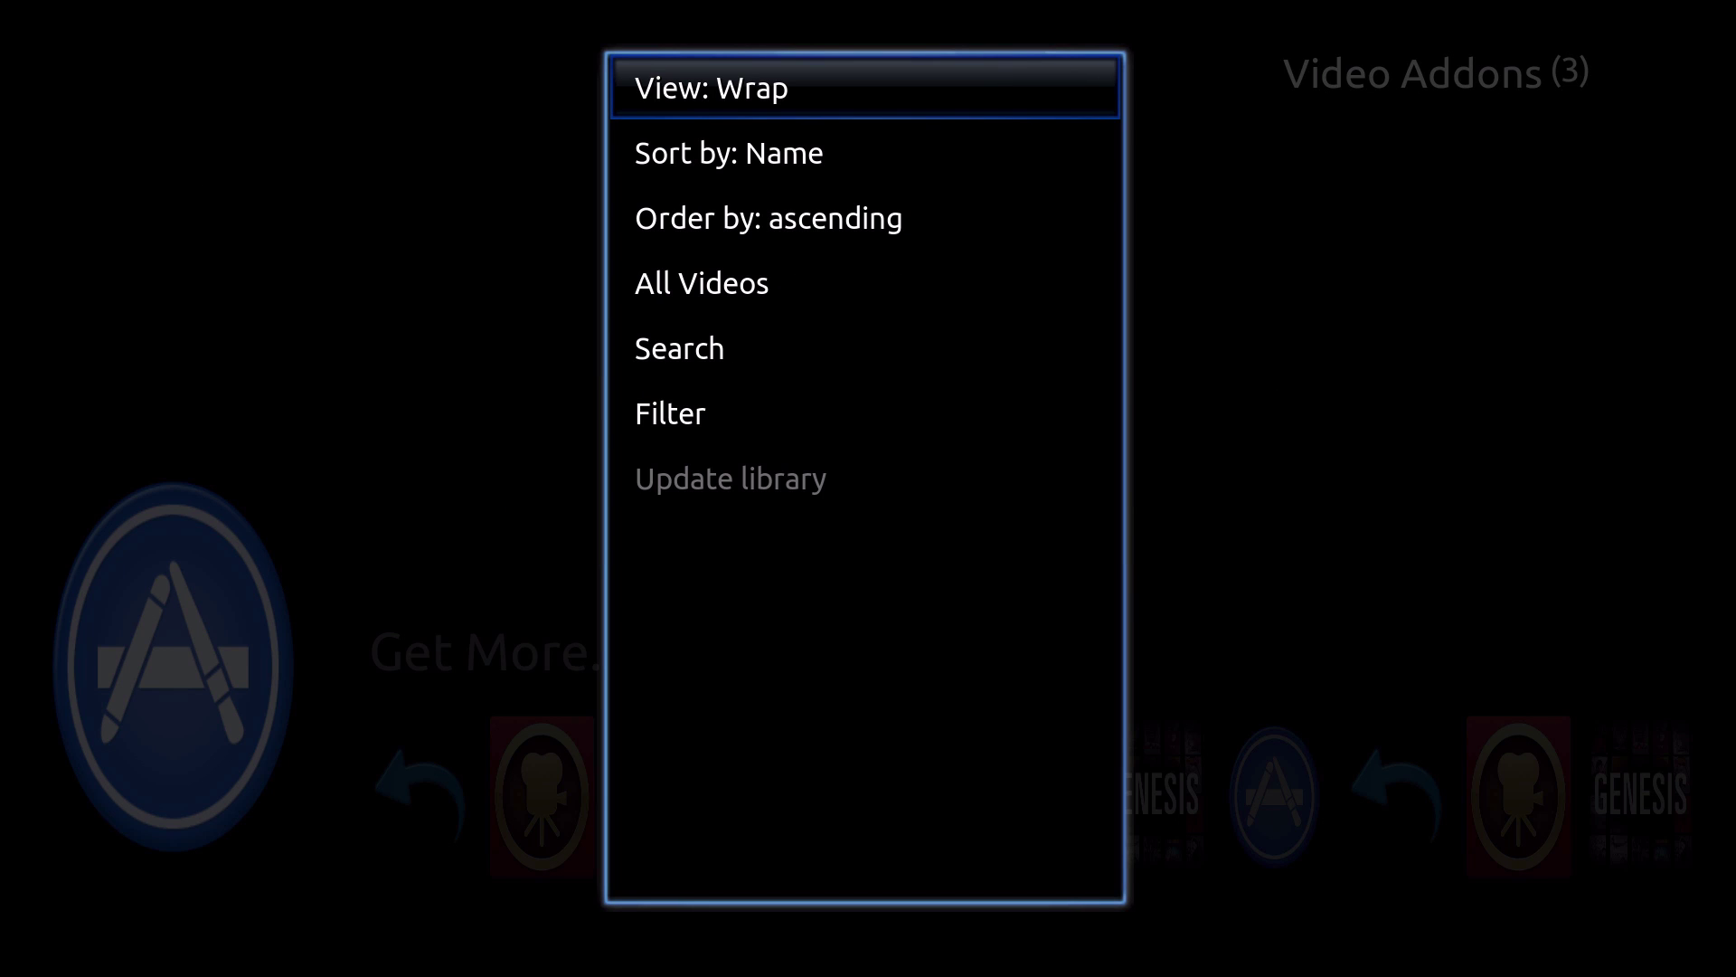
key(Right)
key(Right)
key(Right)
key(Right)
key(Right)
key(Right)
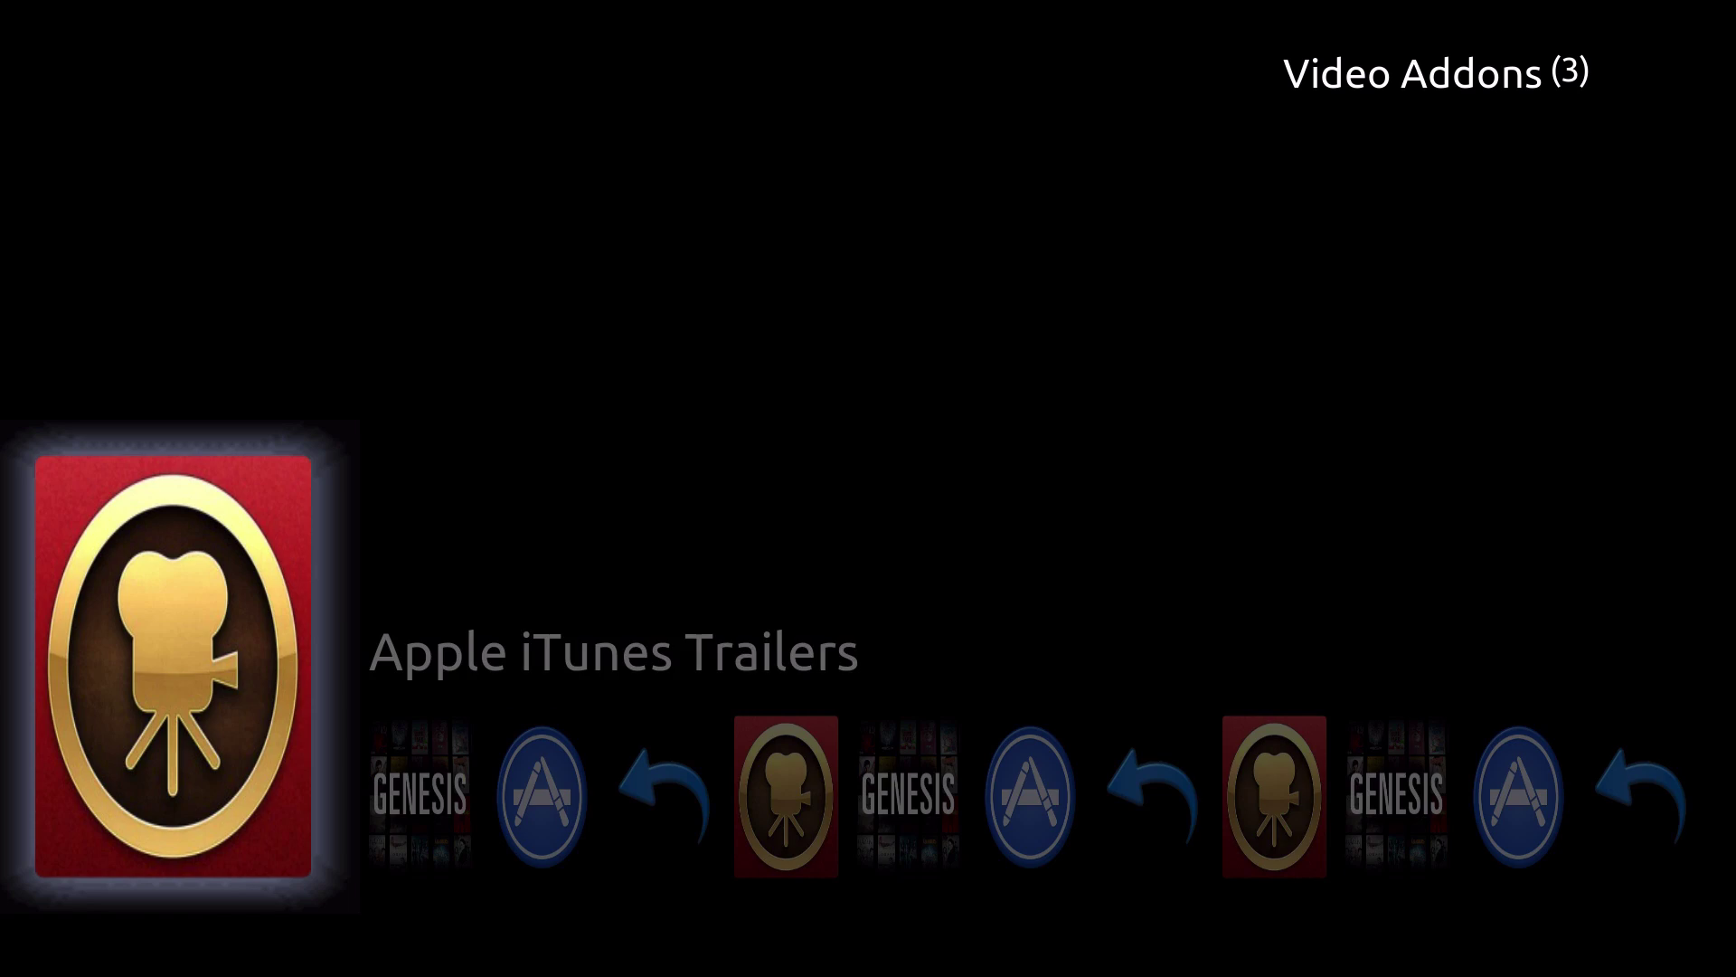
- Change the Video Addons from Wrap to the next view and flick through the large angled covers
key(Left)
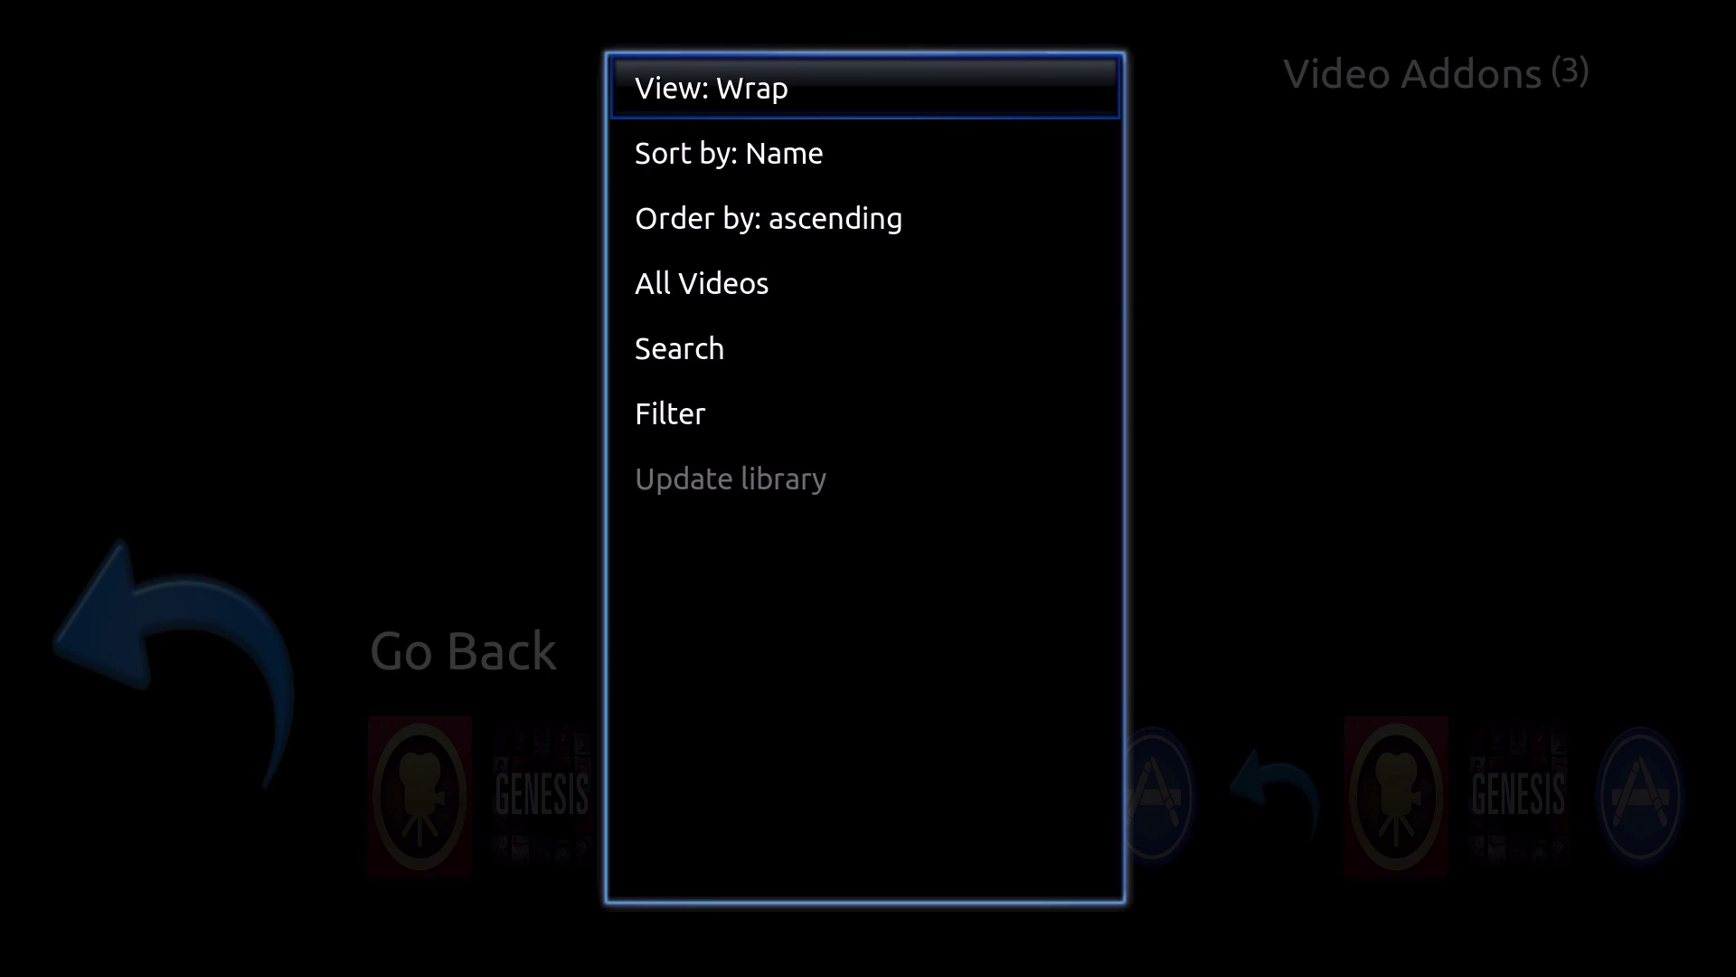
key(Return)
key(Right)
key(Right)
key(Right)
key(Left)
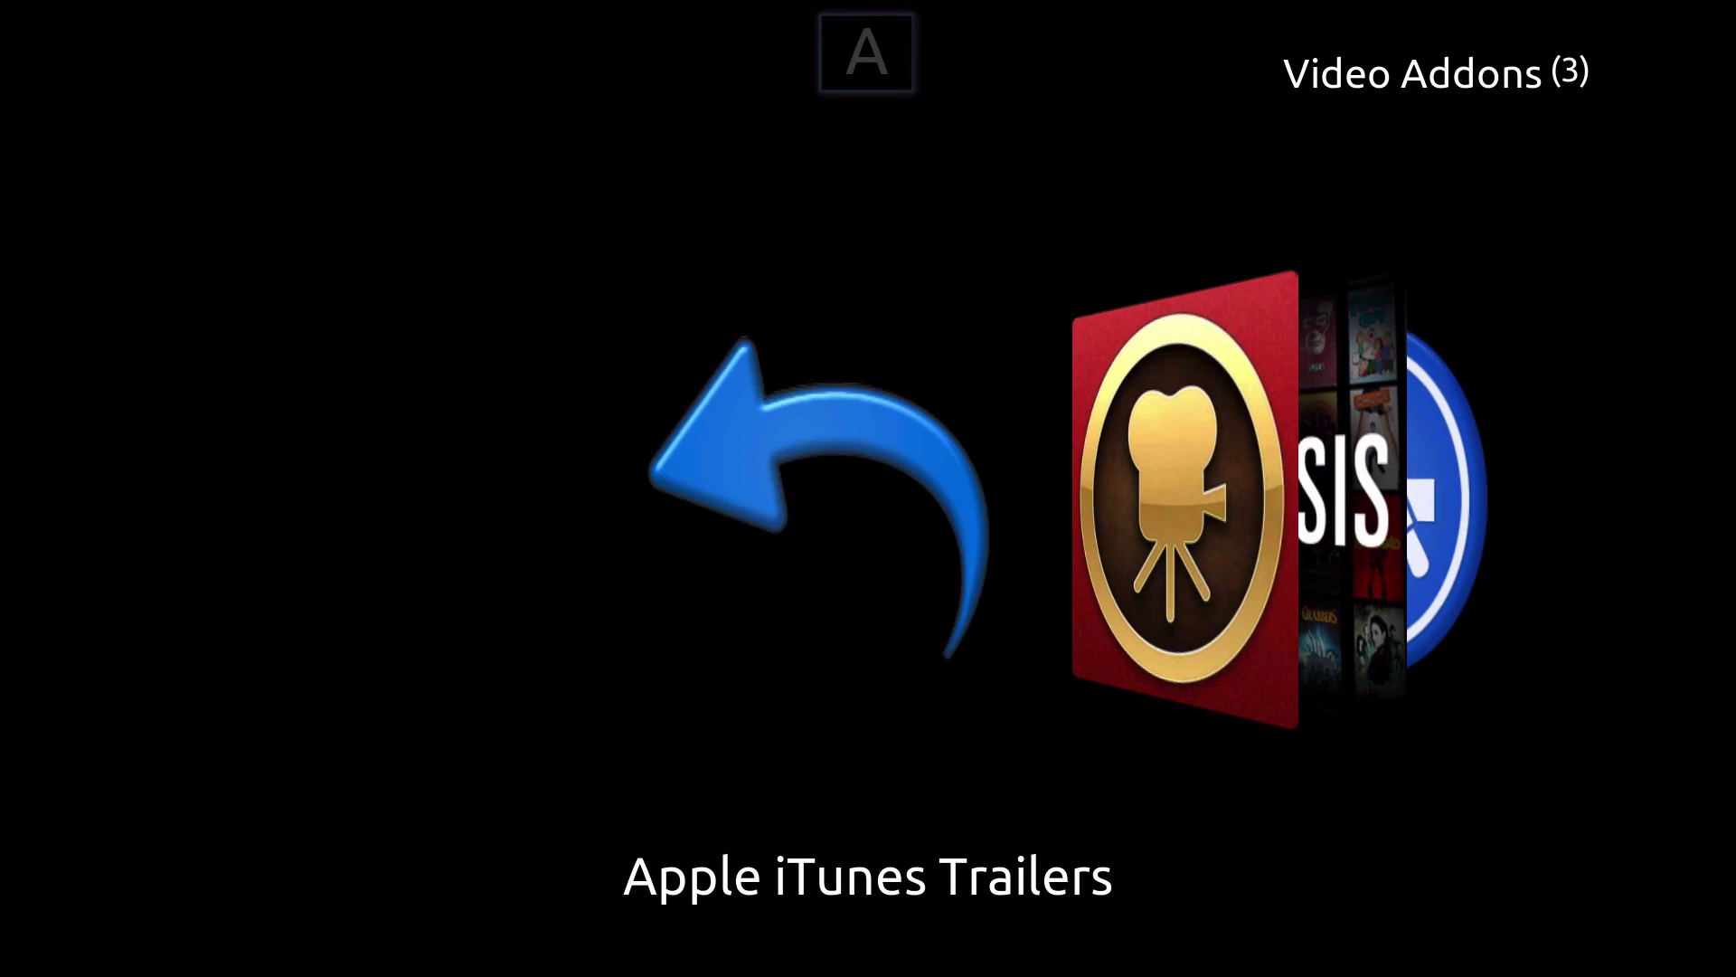
key(Right)
key(Right)
key(Left)
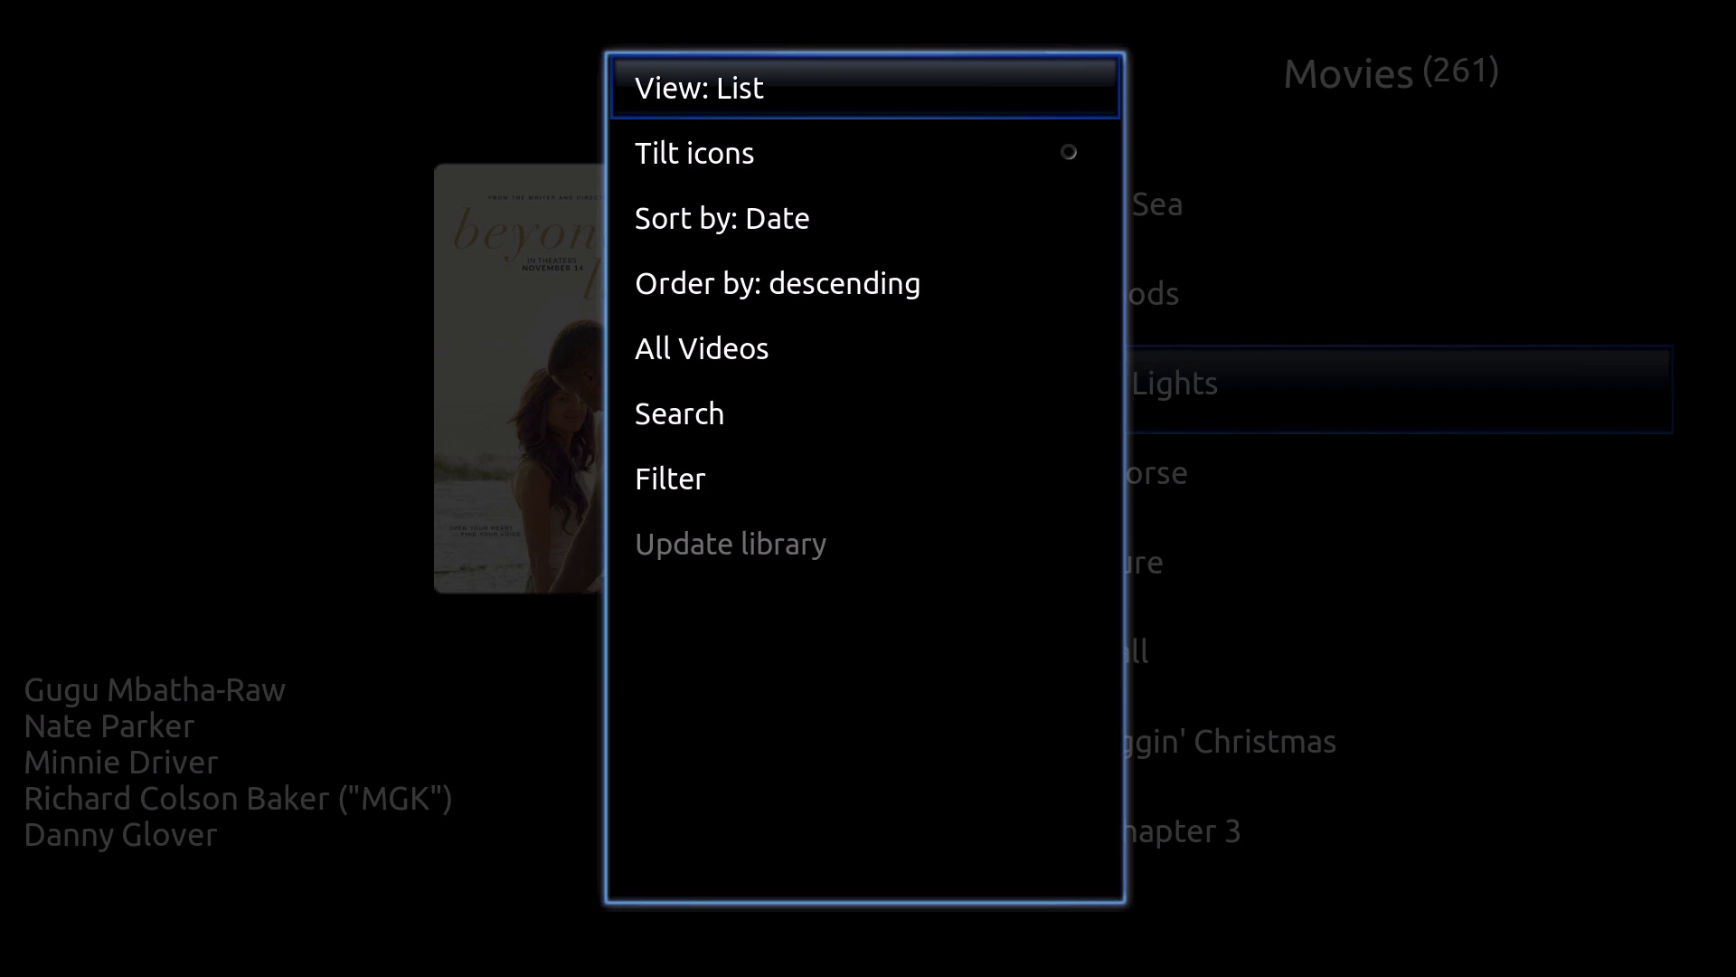
- Set the Movies library view to Wrap and browse along the posters to After the Fall
key(Return)
key(Return)
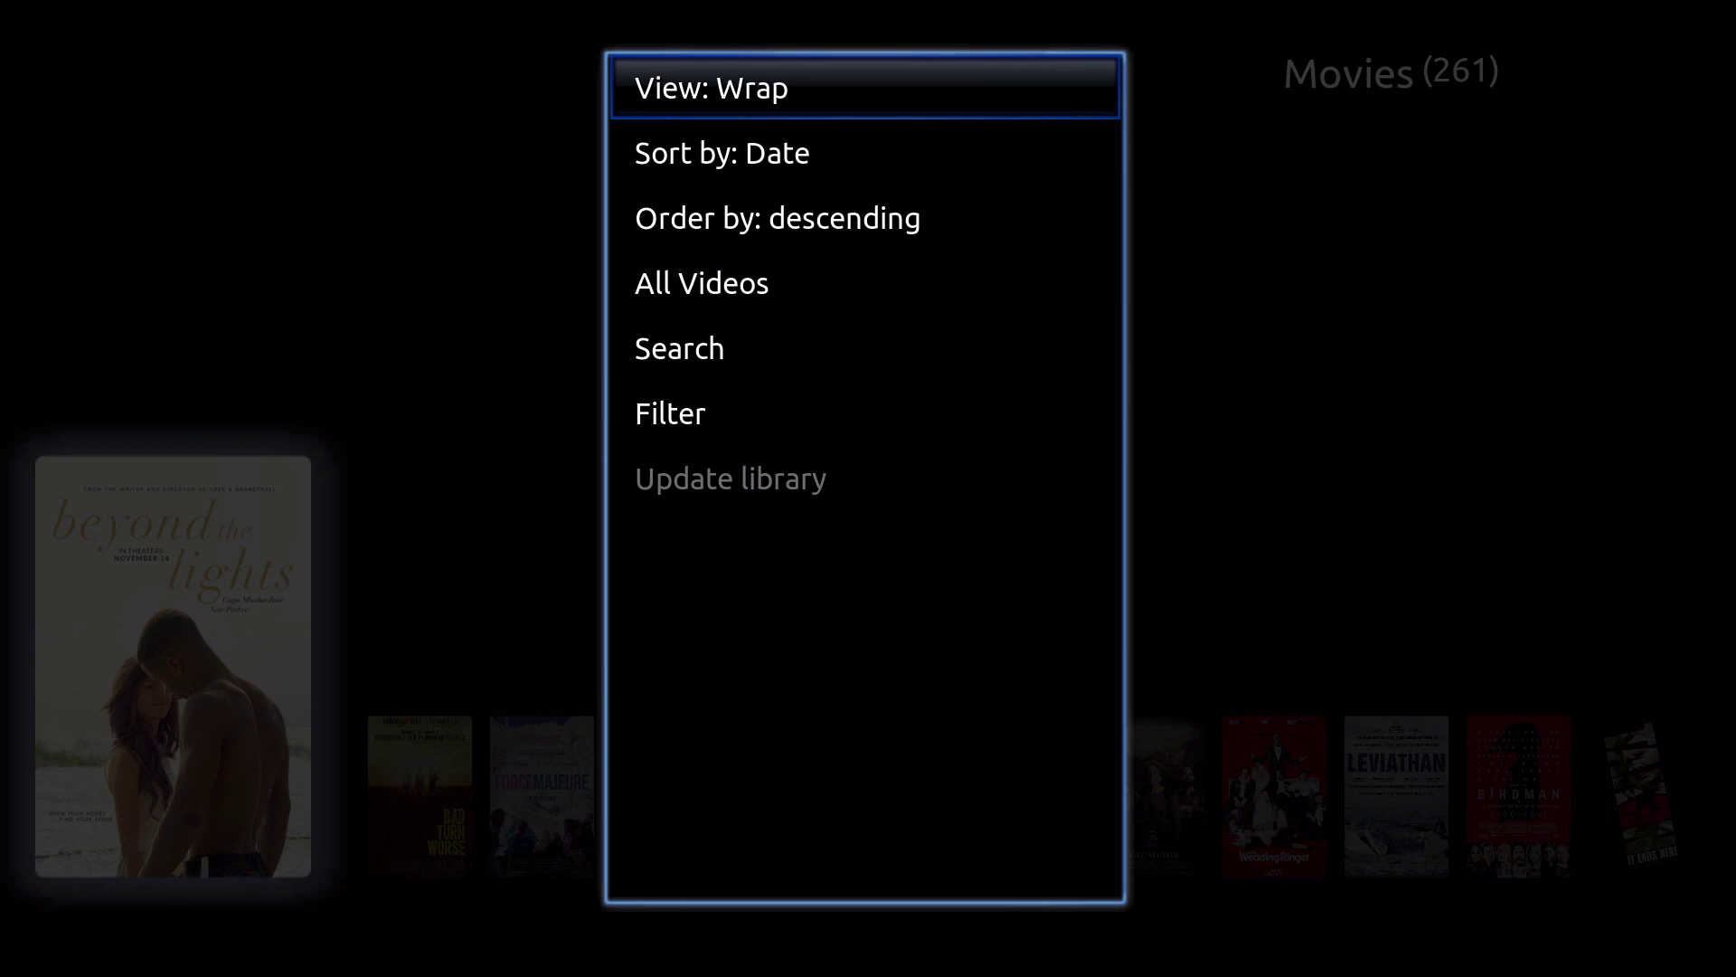
key(Right)
key(Right)
key(Right)
key(Right)
key(Right)
key(Right)
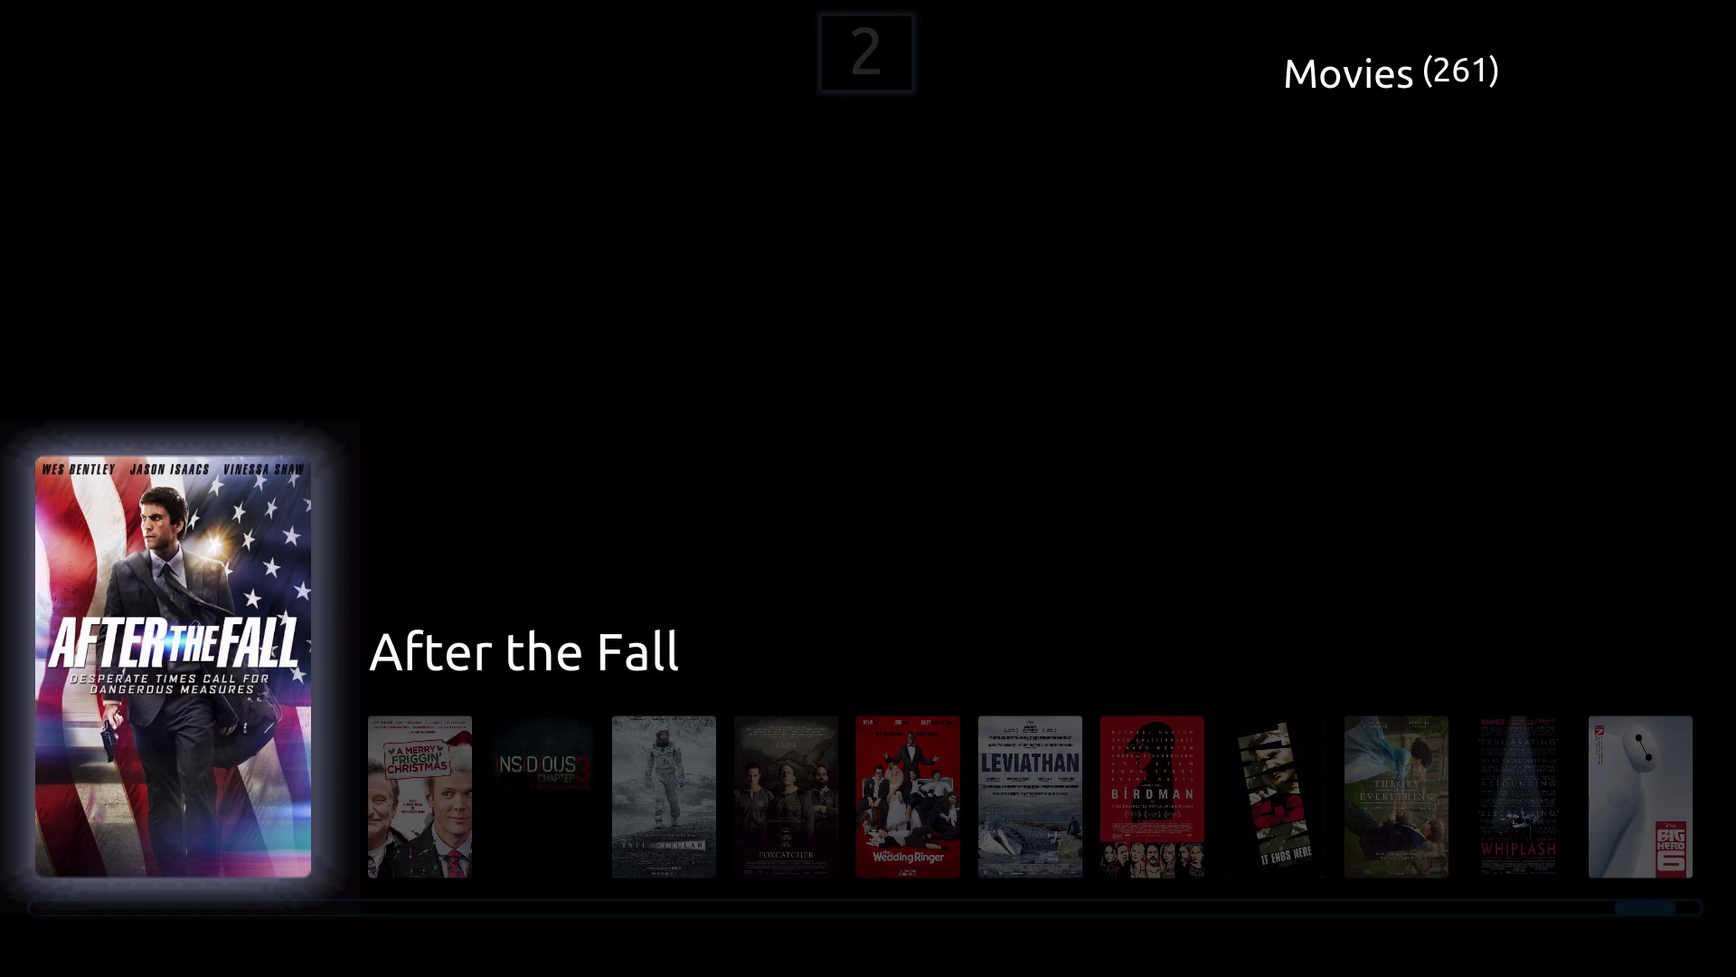
- Switch the Movies library to the view with large angled covers and flick forward through the titles
key(Up)
key(Return)
key(Escape)
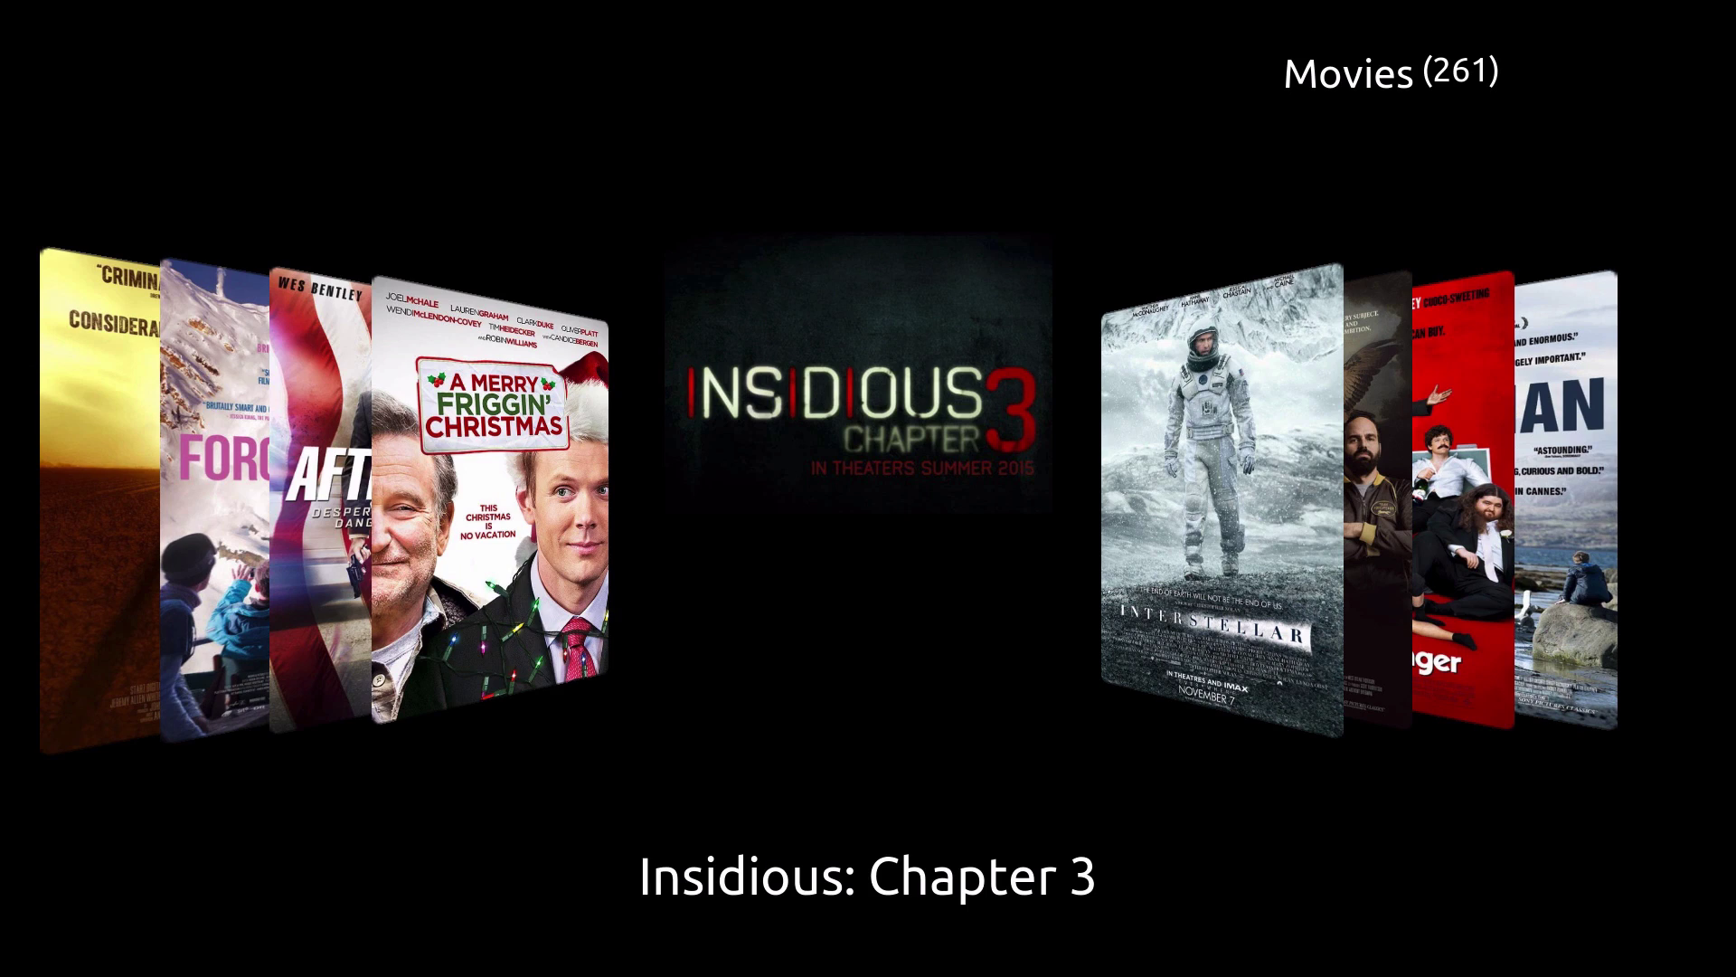
key(Right)
key(Right)
key(Right)
key(Right)
key(Right)
key(Right)
key(Right)
key(Right)
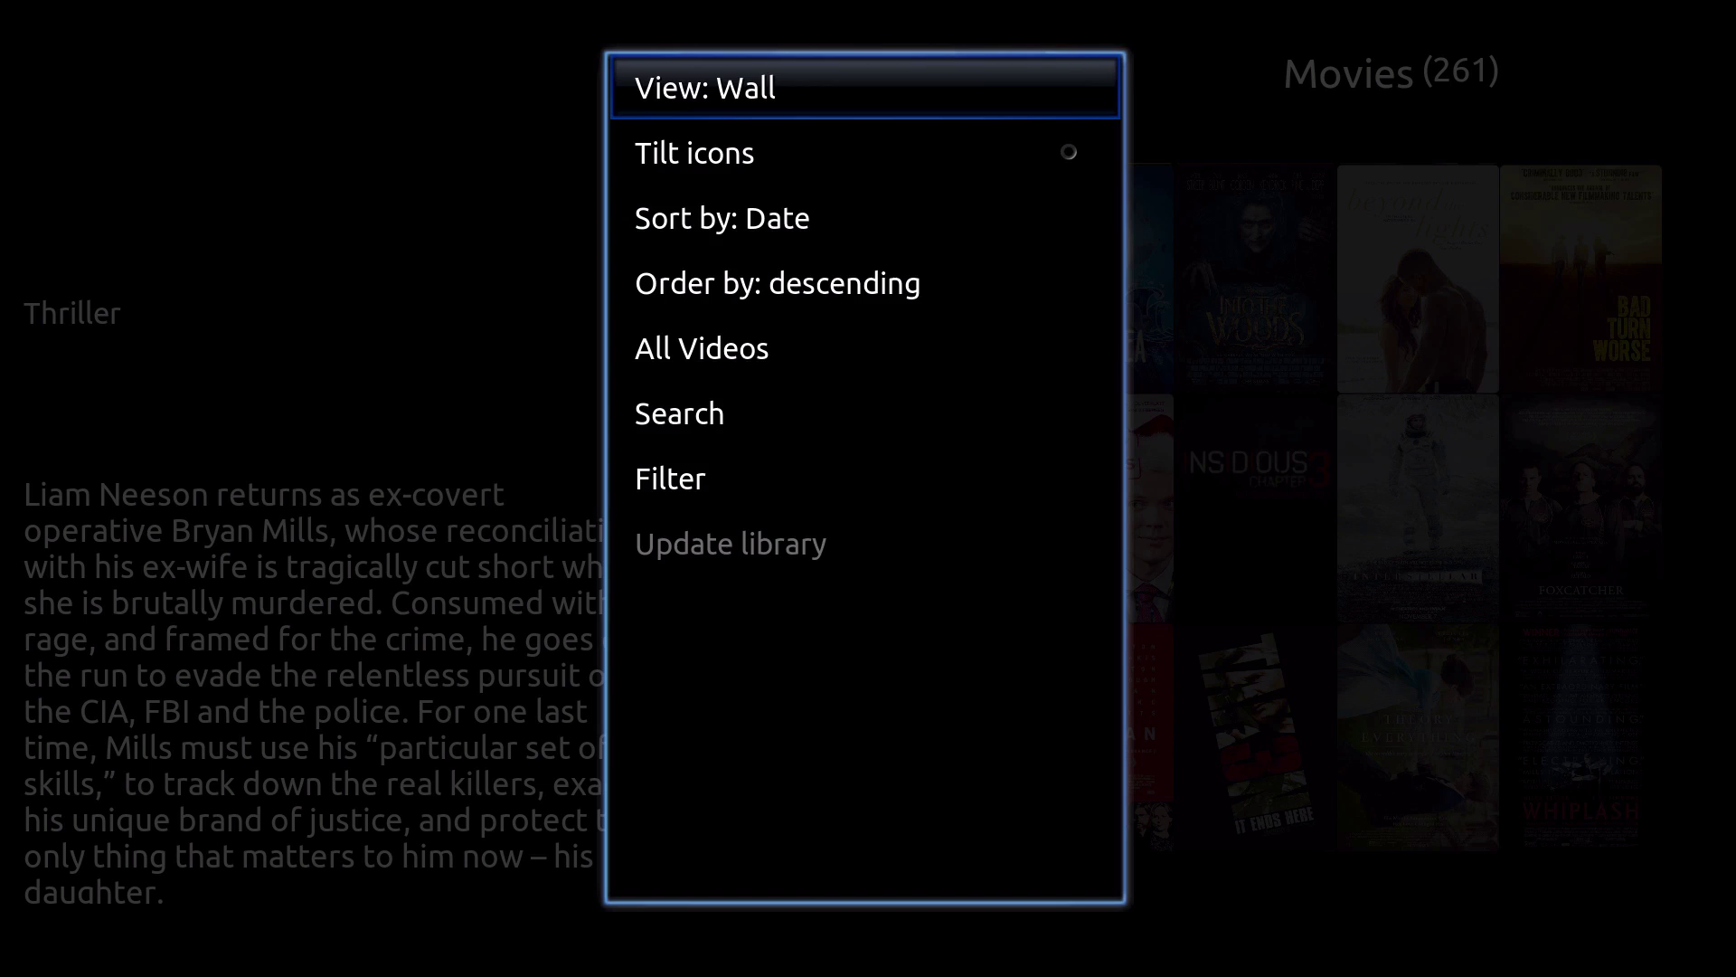
- Close the options with the Wall view chosen and browse the poster wall from Leviathan up to Mommy
key(Escape)
key(Left)
key(Left)
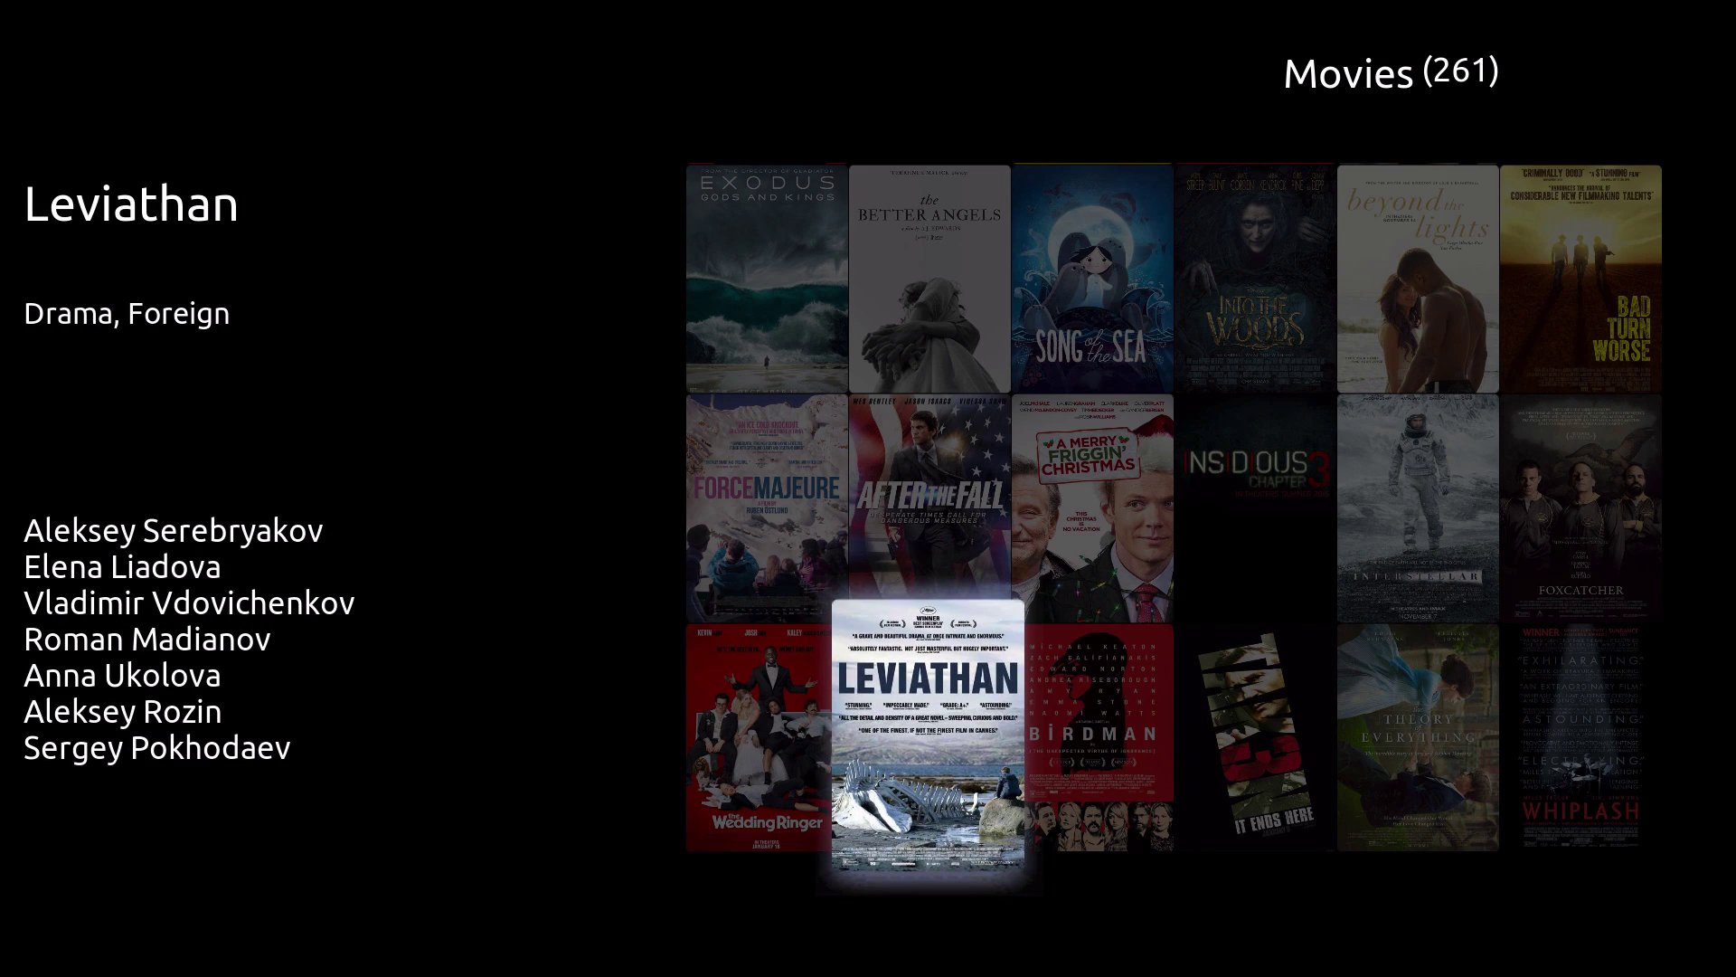
key(Up)
key(Up)
key(Left)
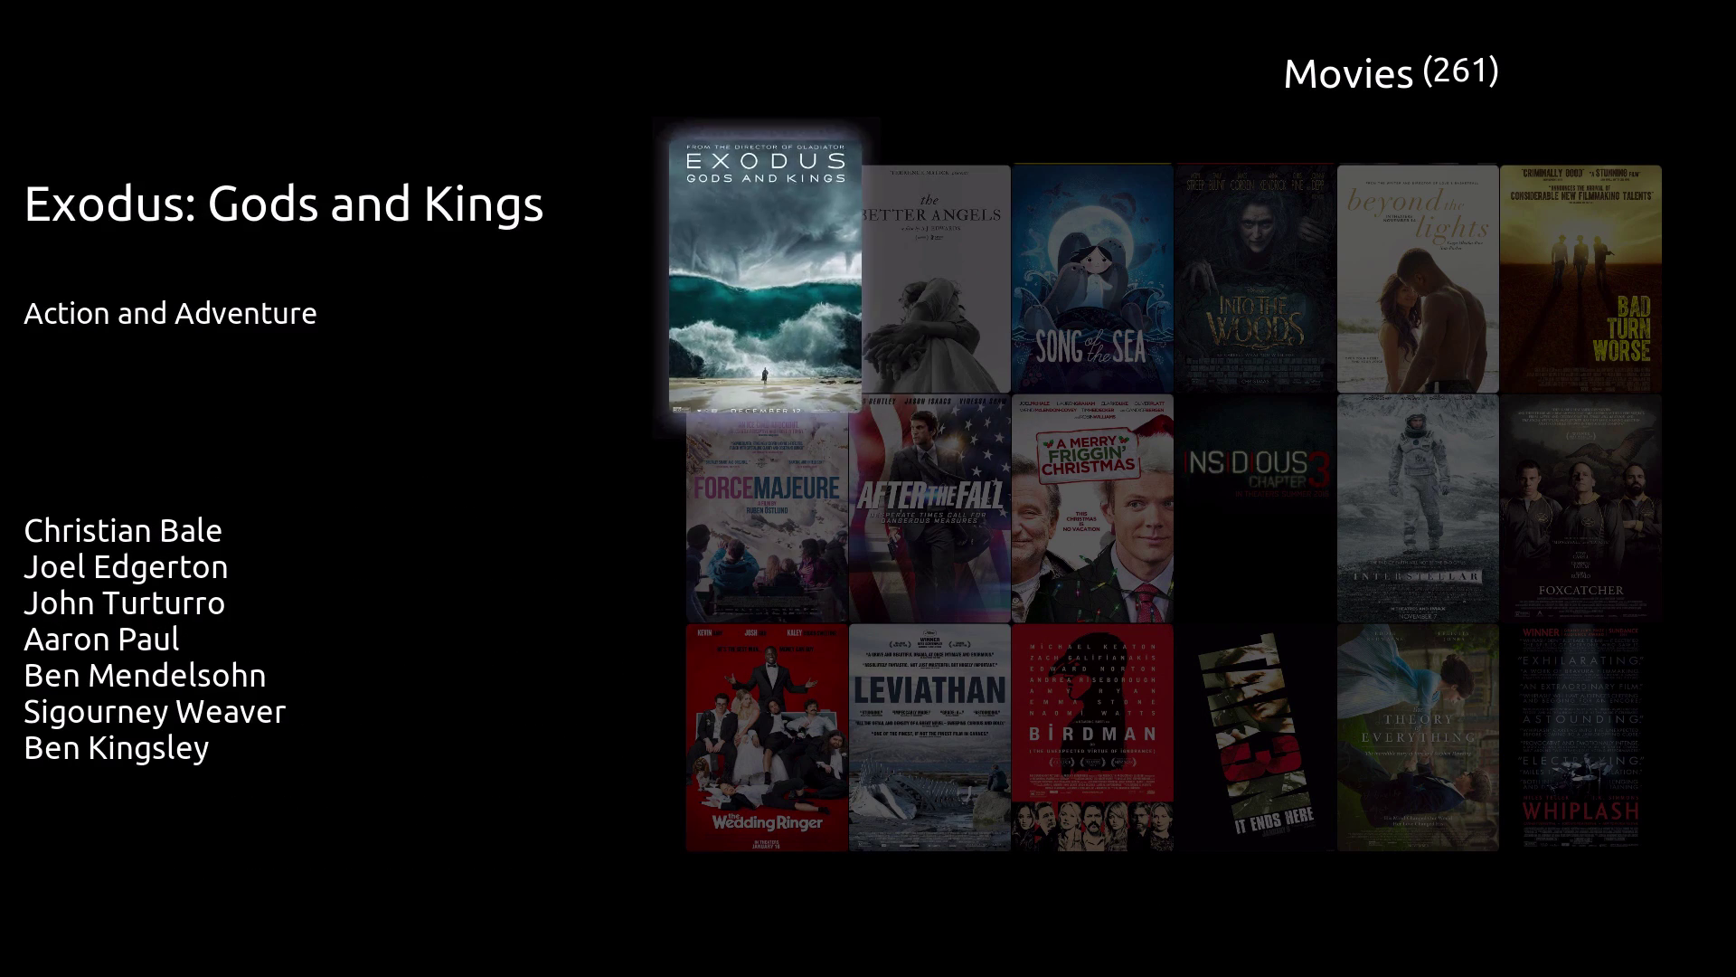
key(Up)
key(Left)
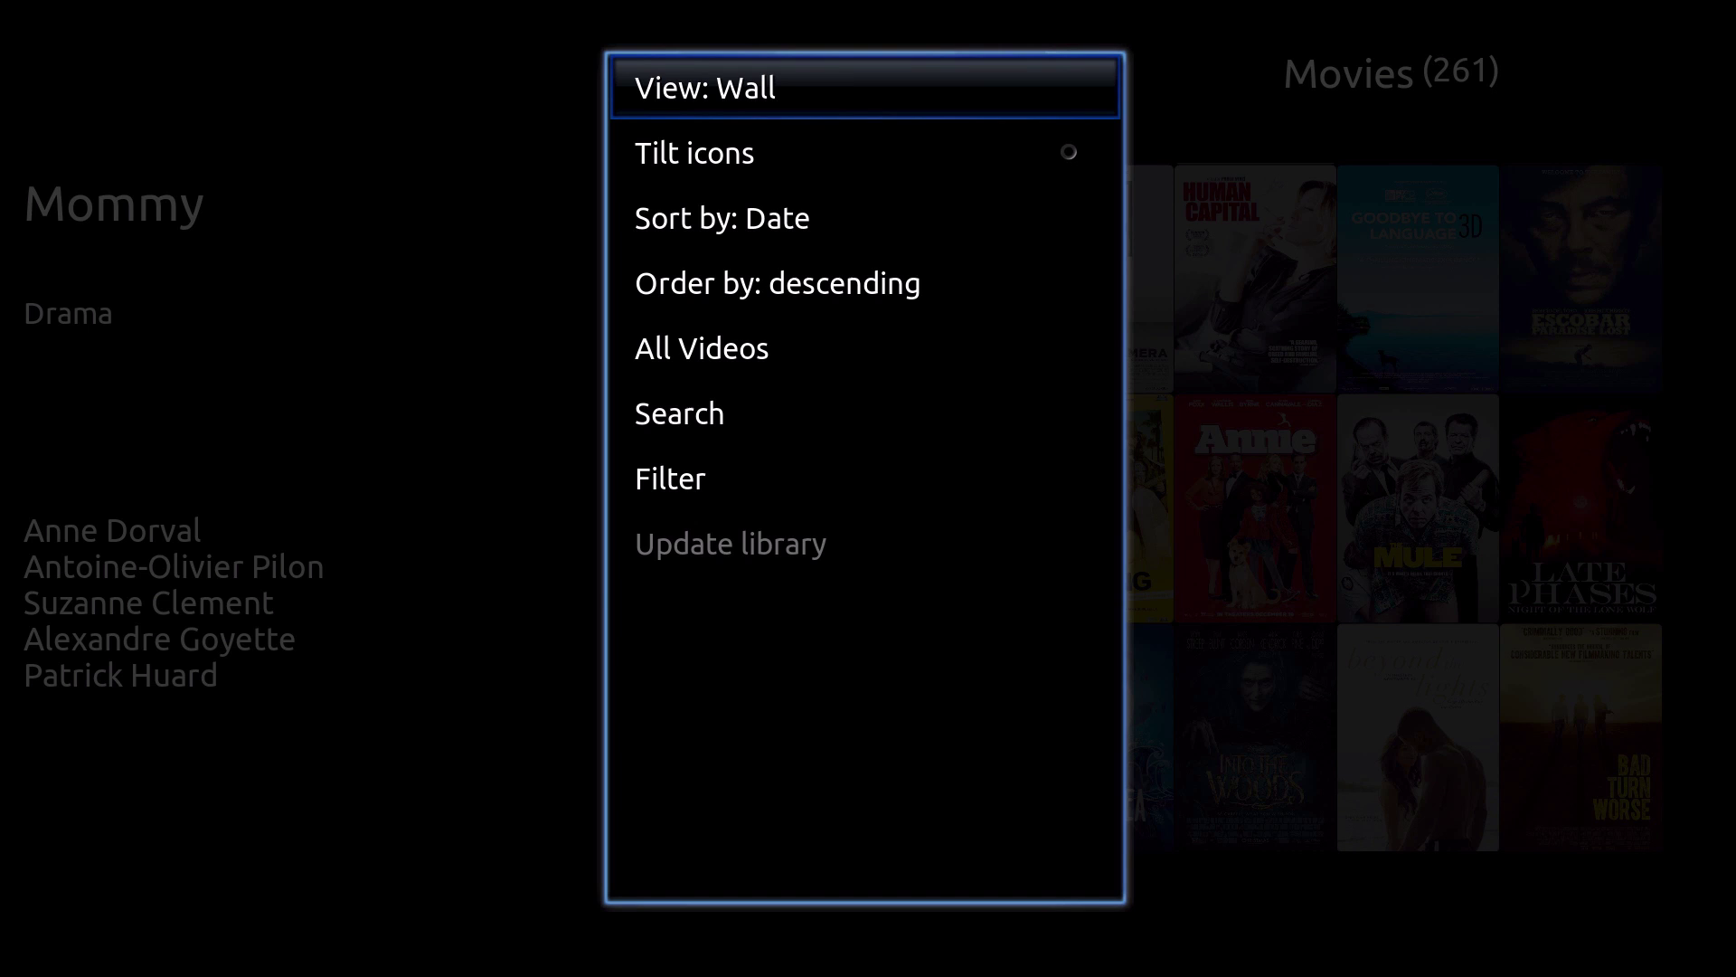
- Switch the Movies library from Wall to the list view and browse the titles around Magical Universe
key(Return)
key(Right)
key(Down)
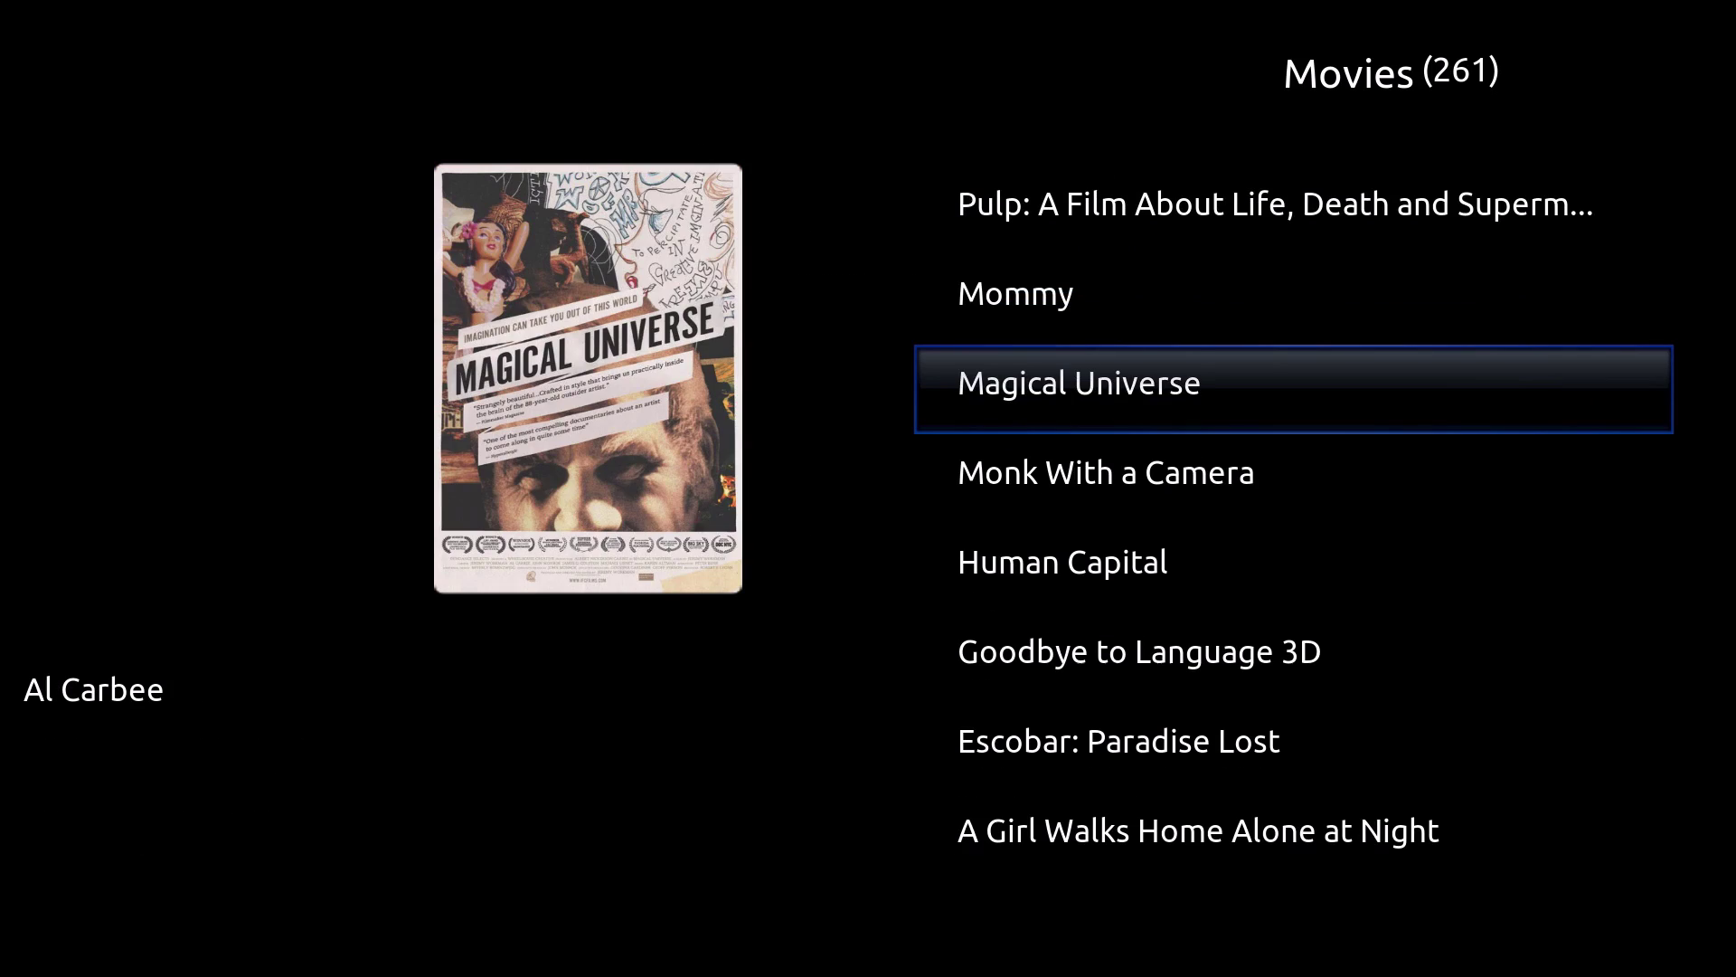
key(Down)
key(Down)
key(Down)
key(Up)
key(Up)
key(Up)
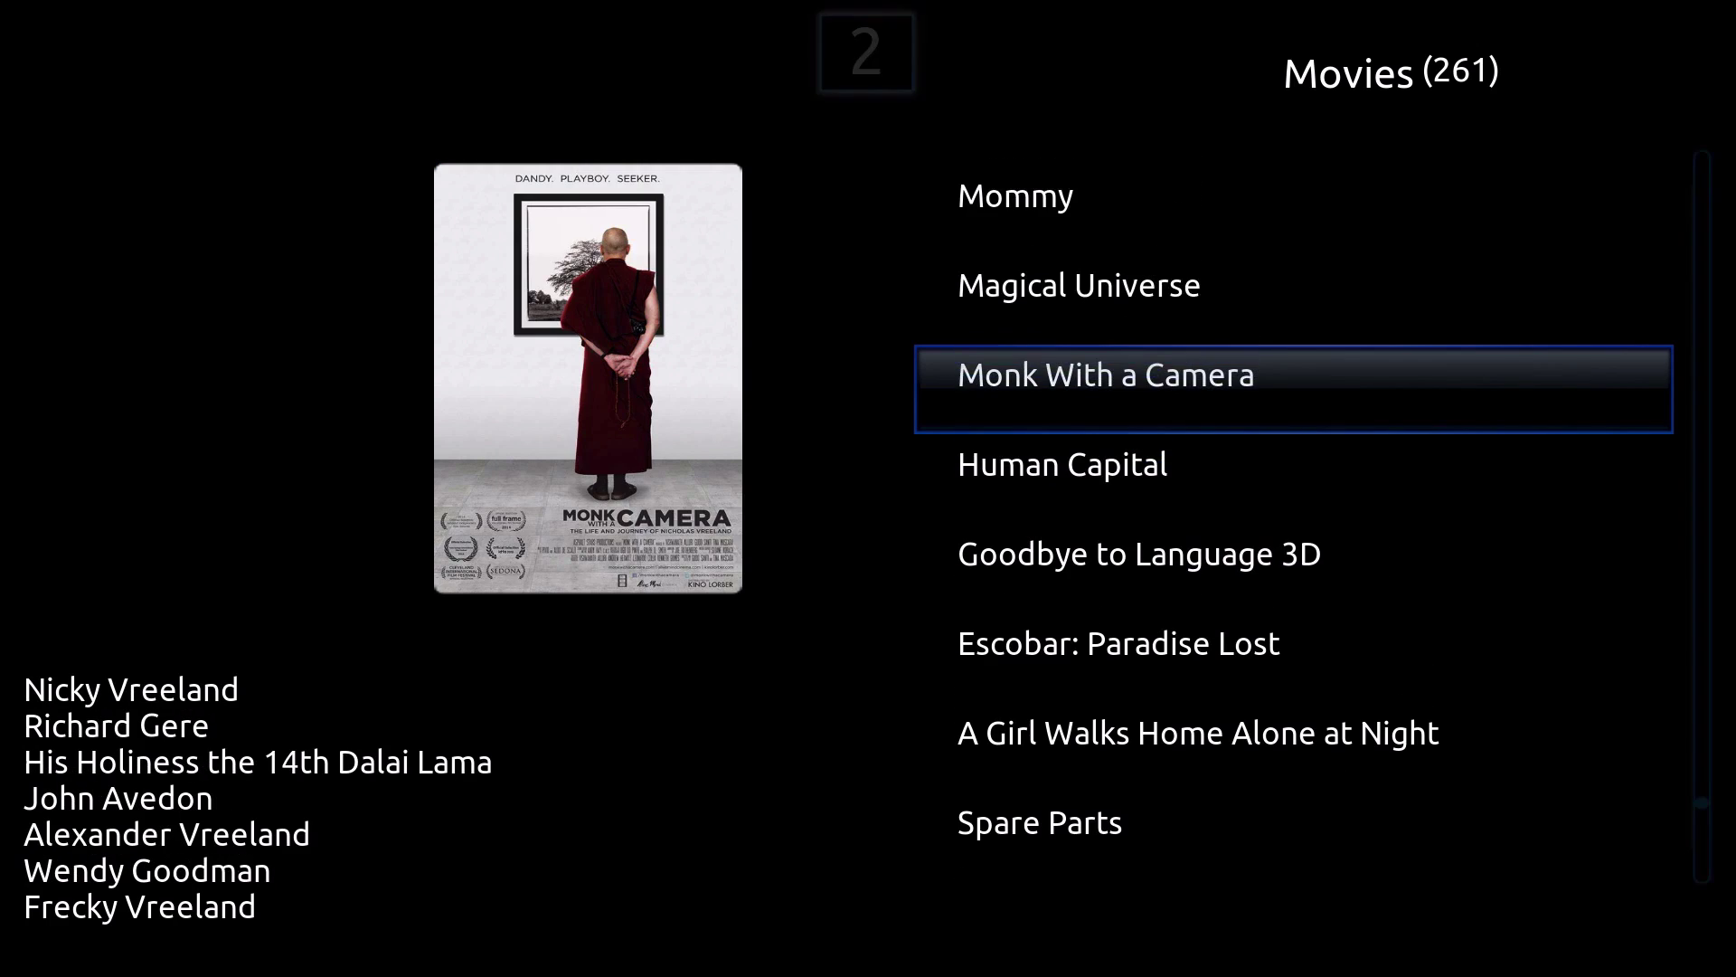
- Set the Movies library view to Icons
key(Left)
key(Return)
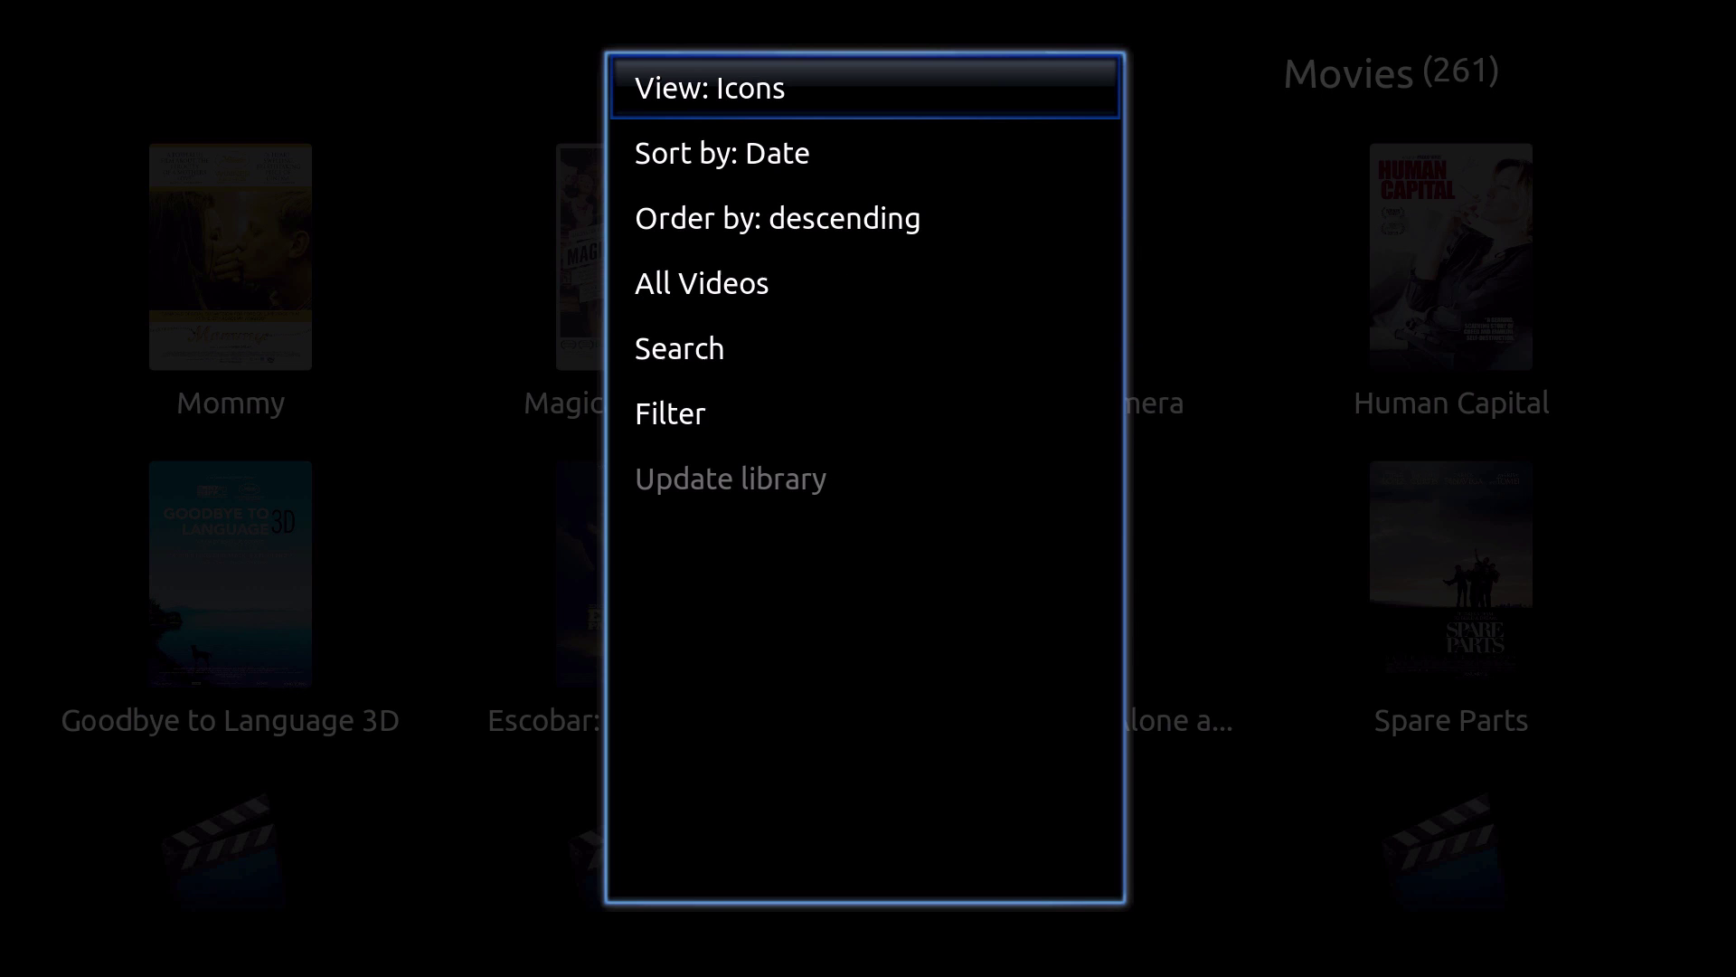
- Cycle the Movies library view from Icons through Wall to the list view and close the options
key(Return)
key(Return)
key(Return)
key(Return)
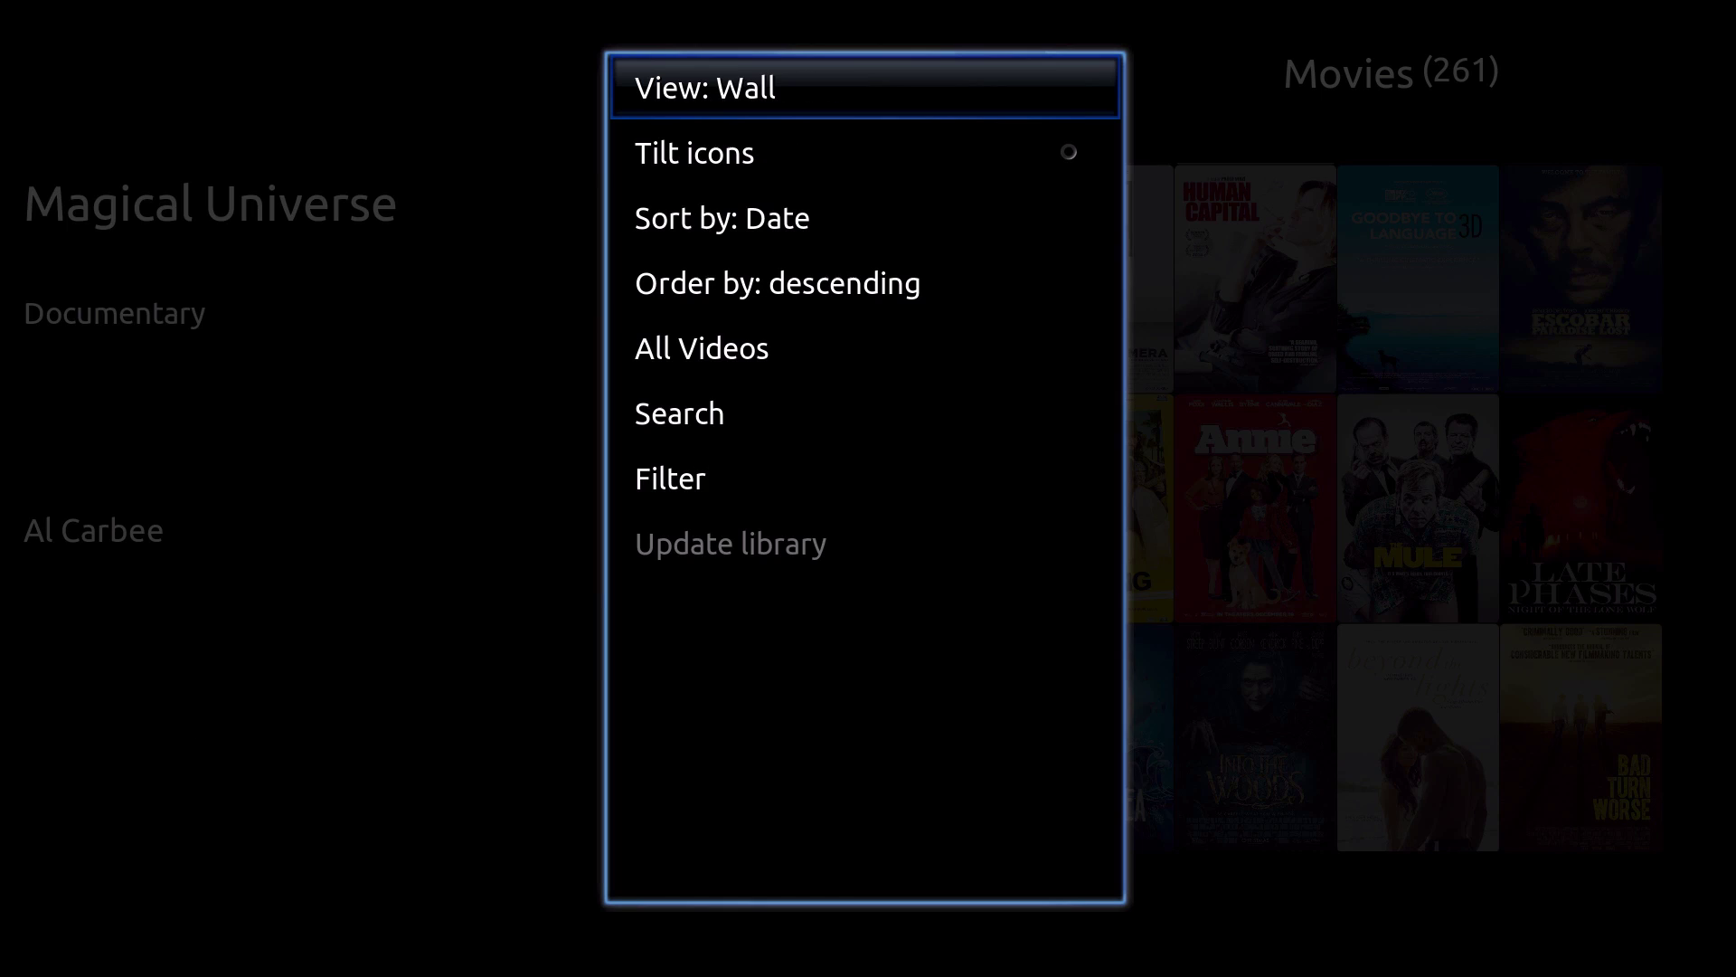
key(Right)
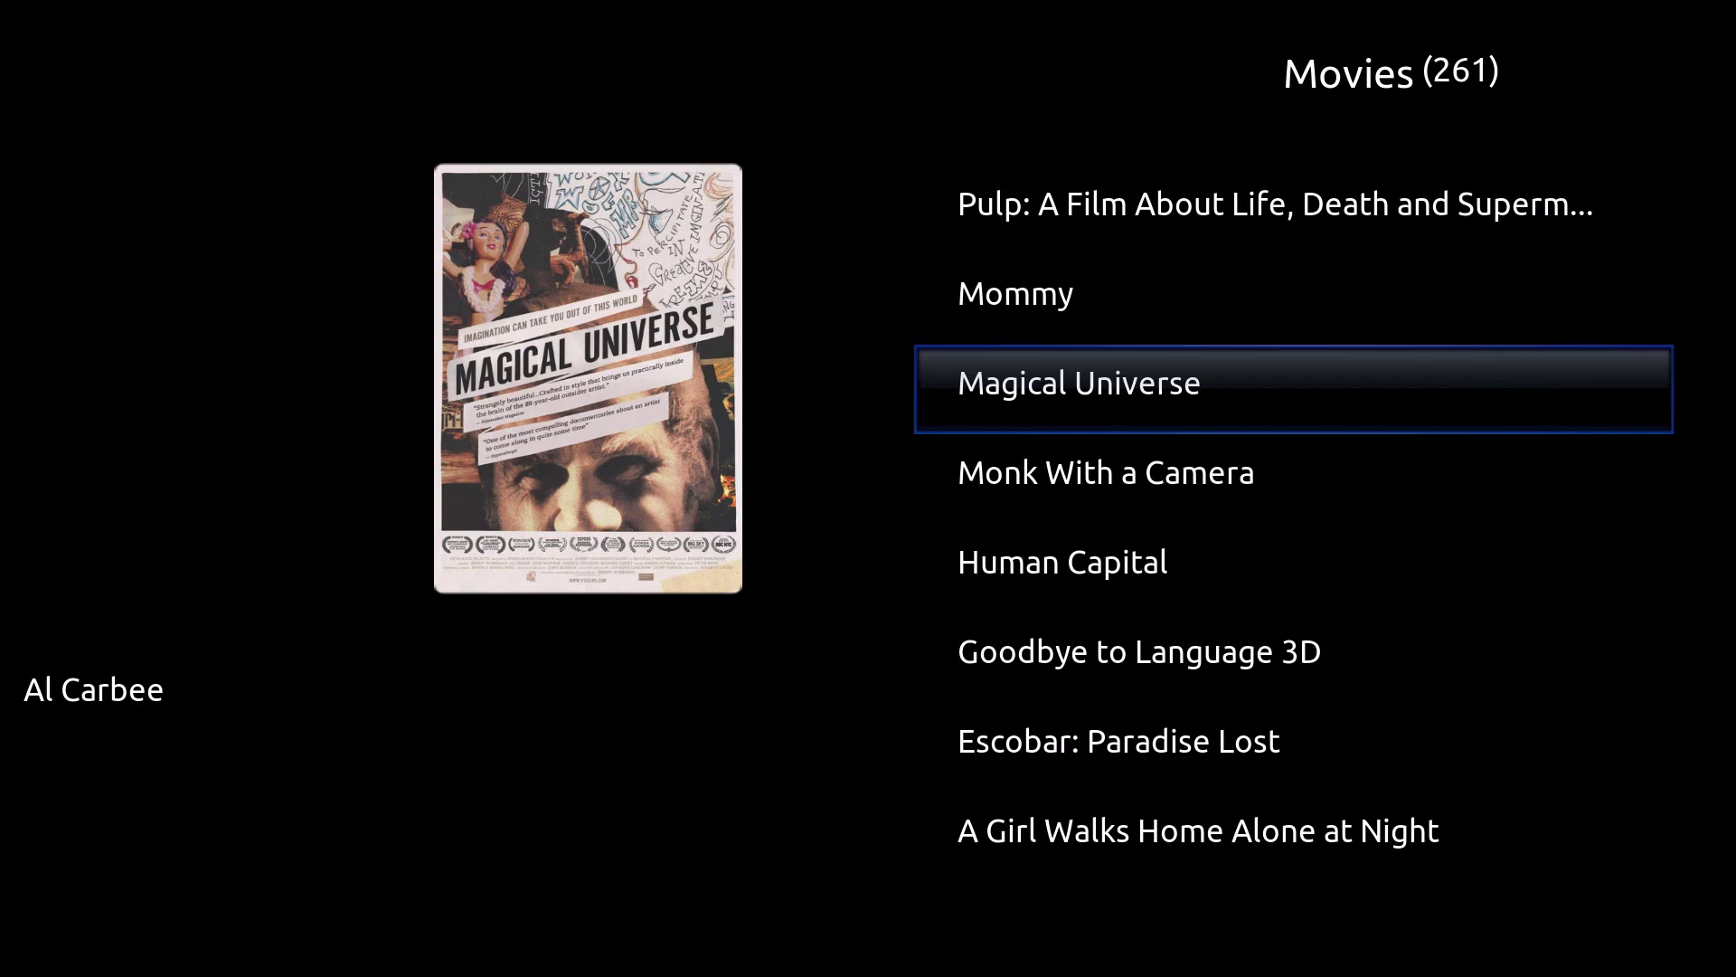
- Browse the Movies list from Magical Universe to A Girl Walks Home Alone at Night and back to Escobar: Paradise Lost
key(Down)
key(Down)
key(Down)
key(Down)
key(Down)
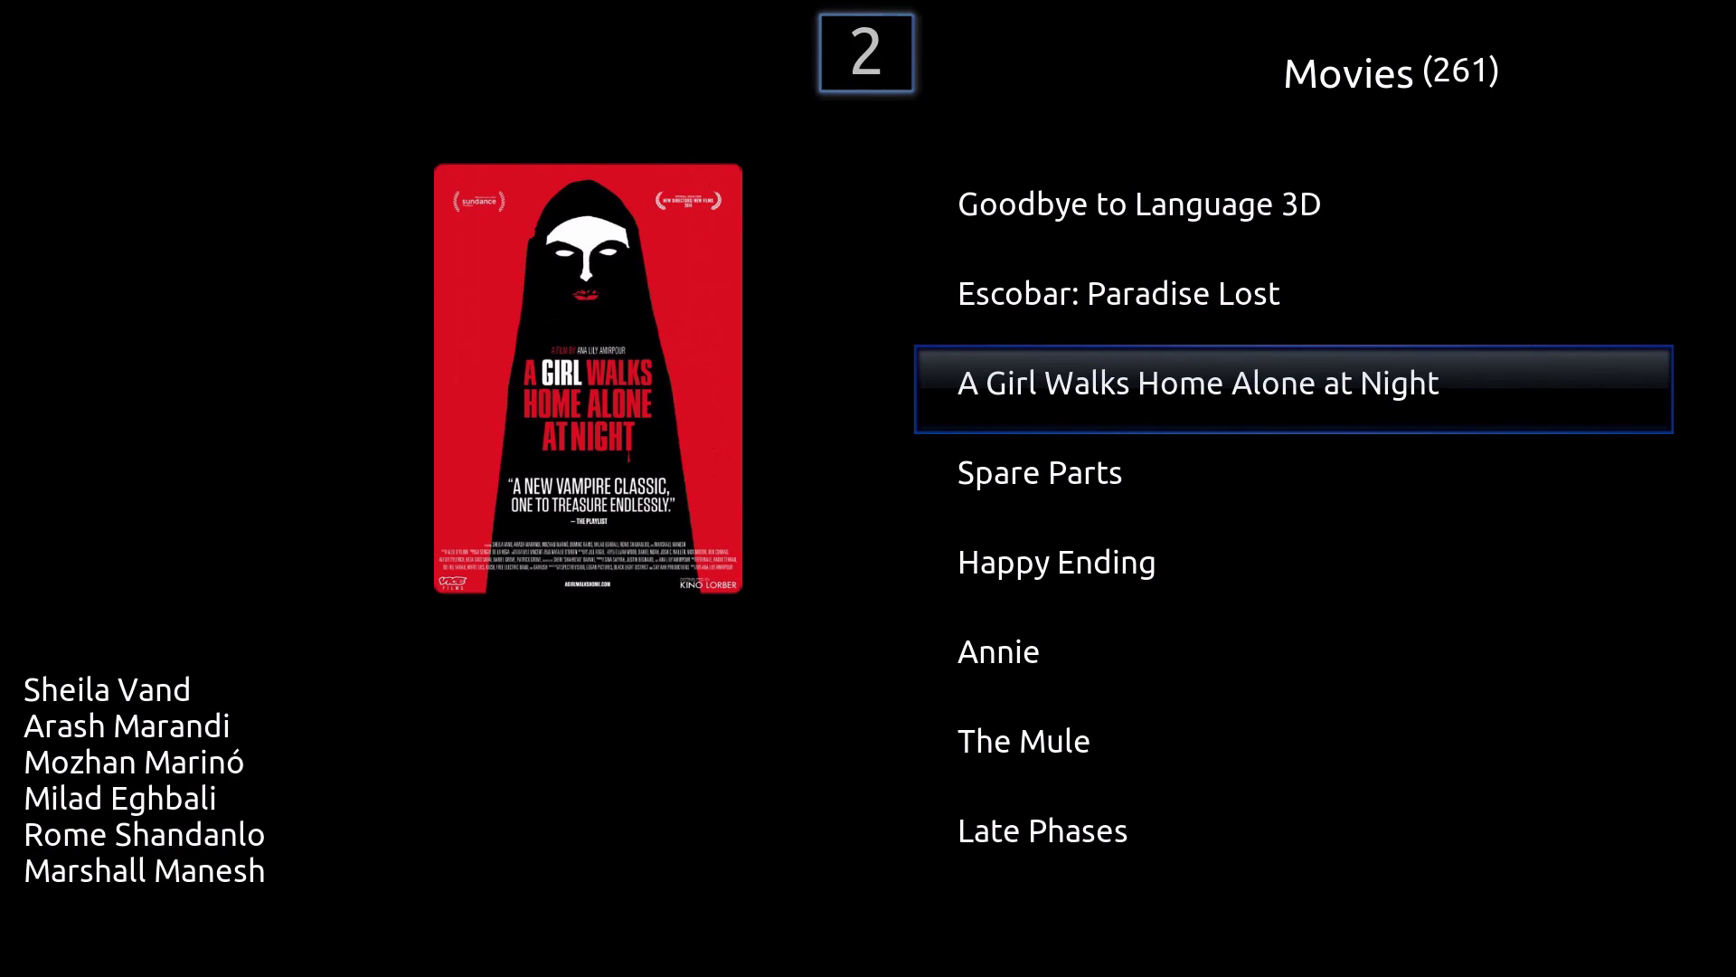
key(Up)
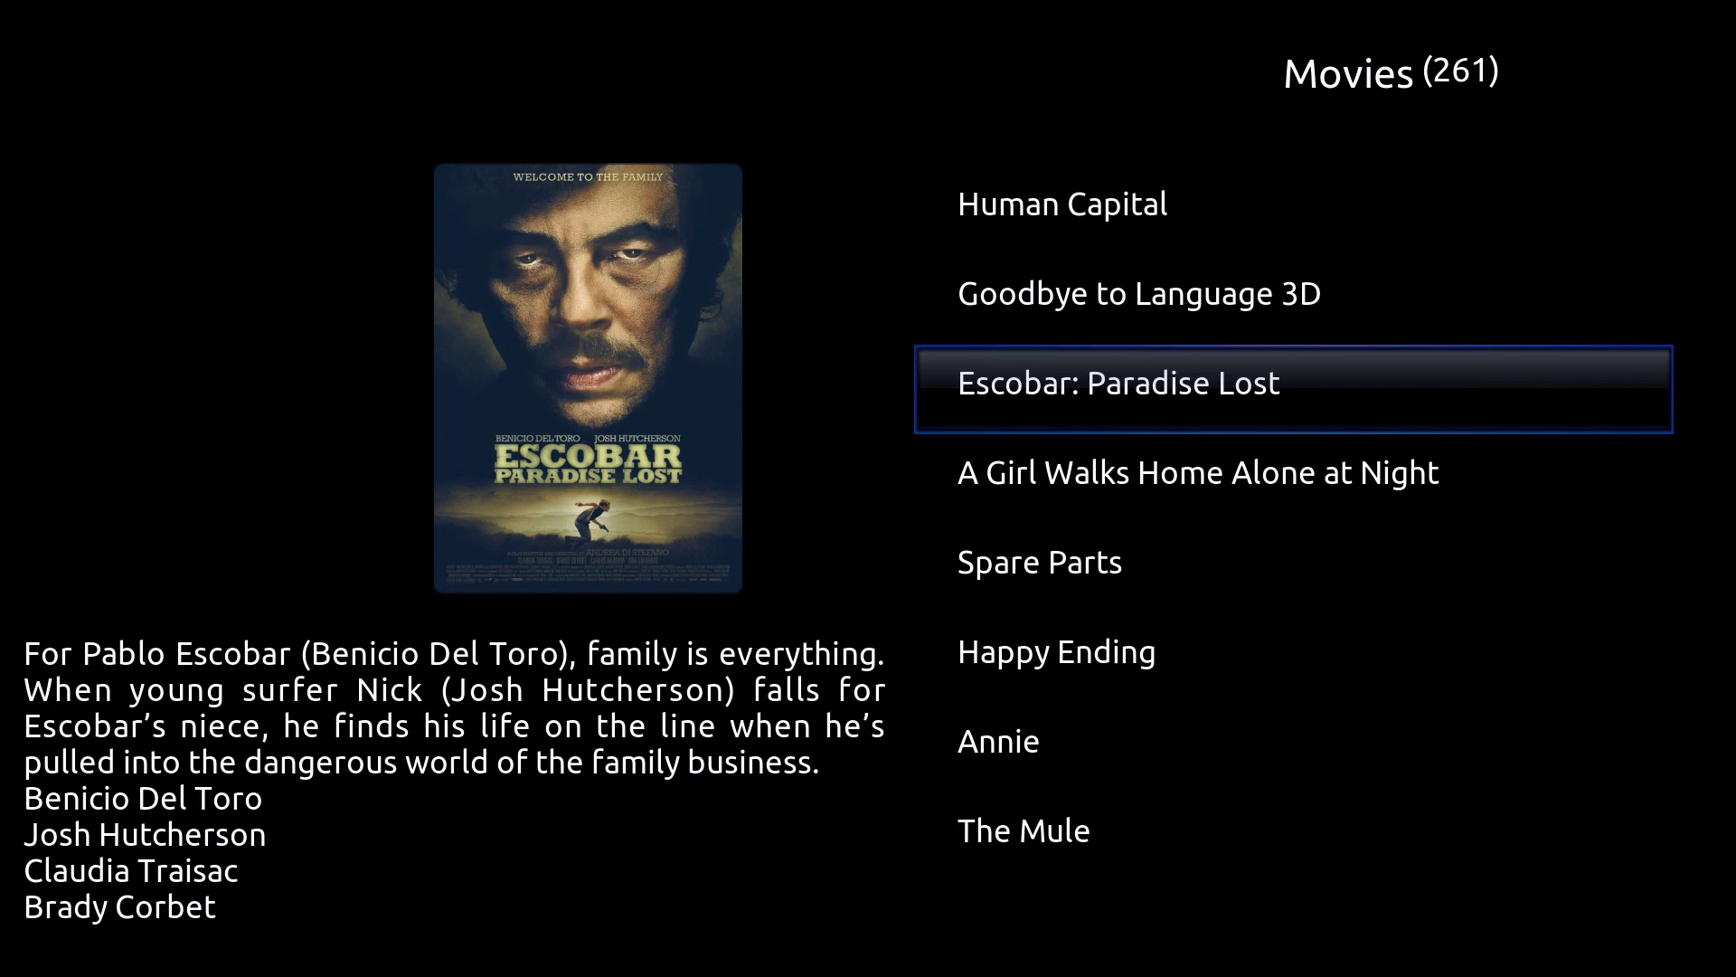
key(Return)
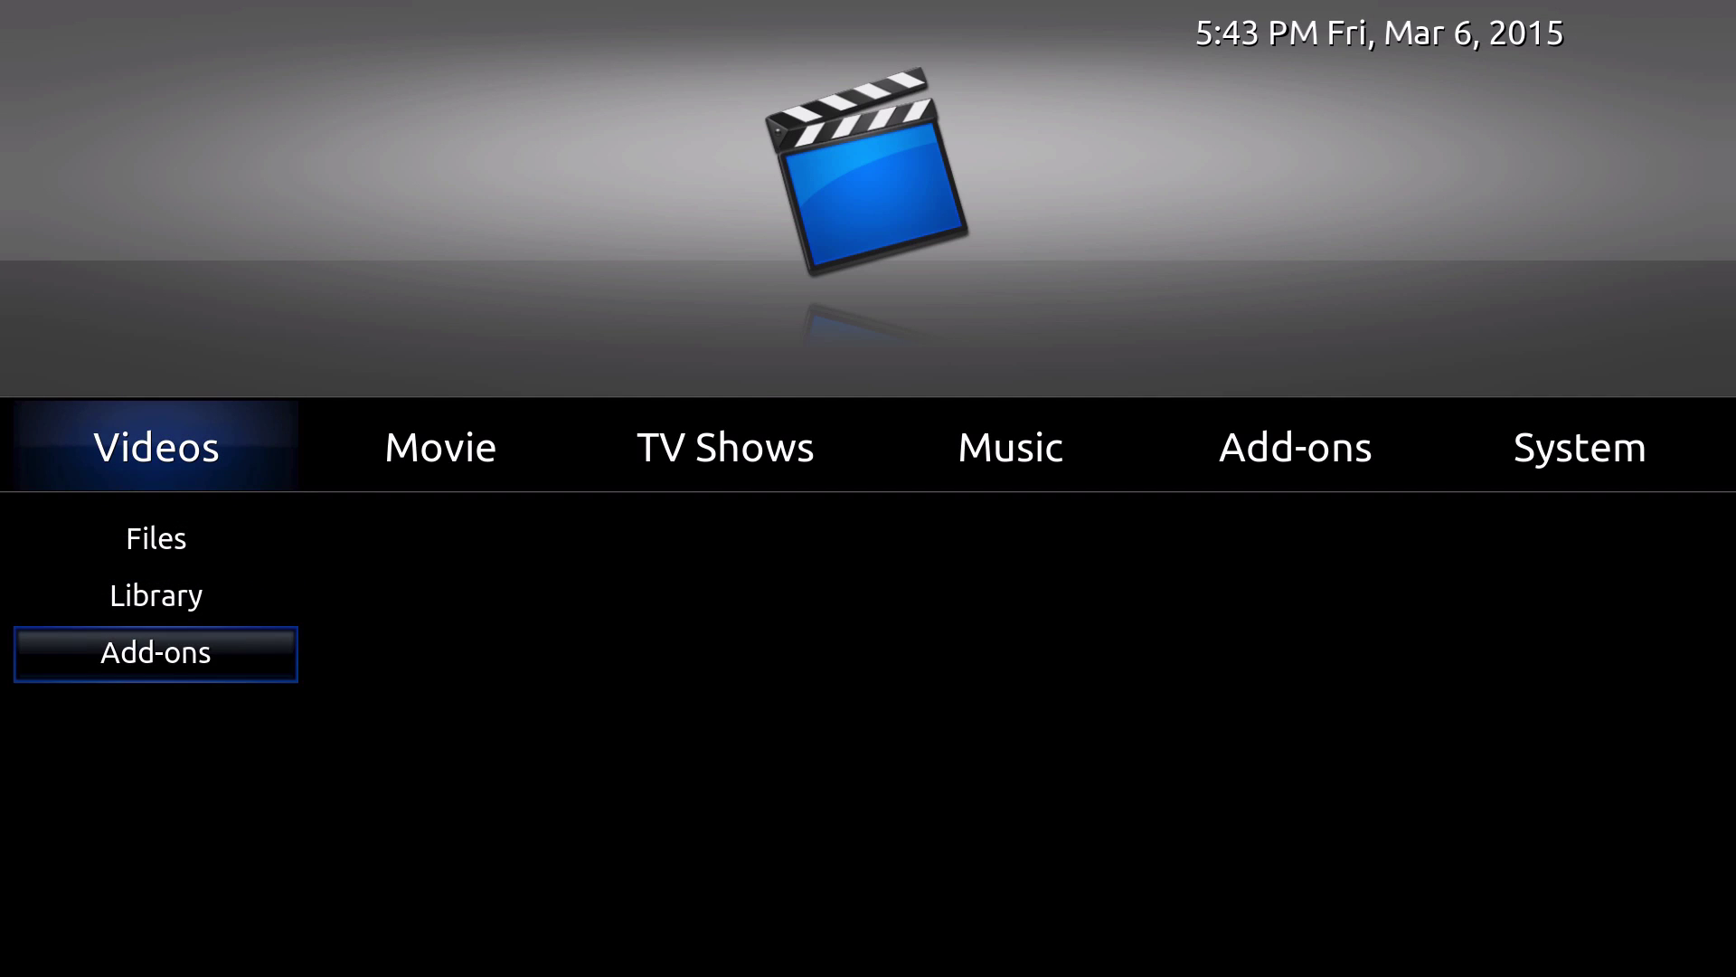
- Open the Videos add-ons from the home menu and launch the Genesis add-on
key(Return)
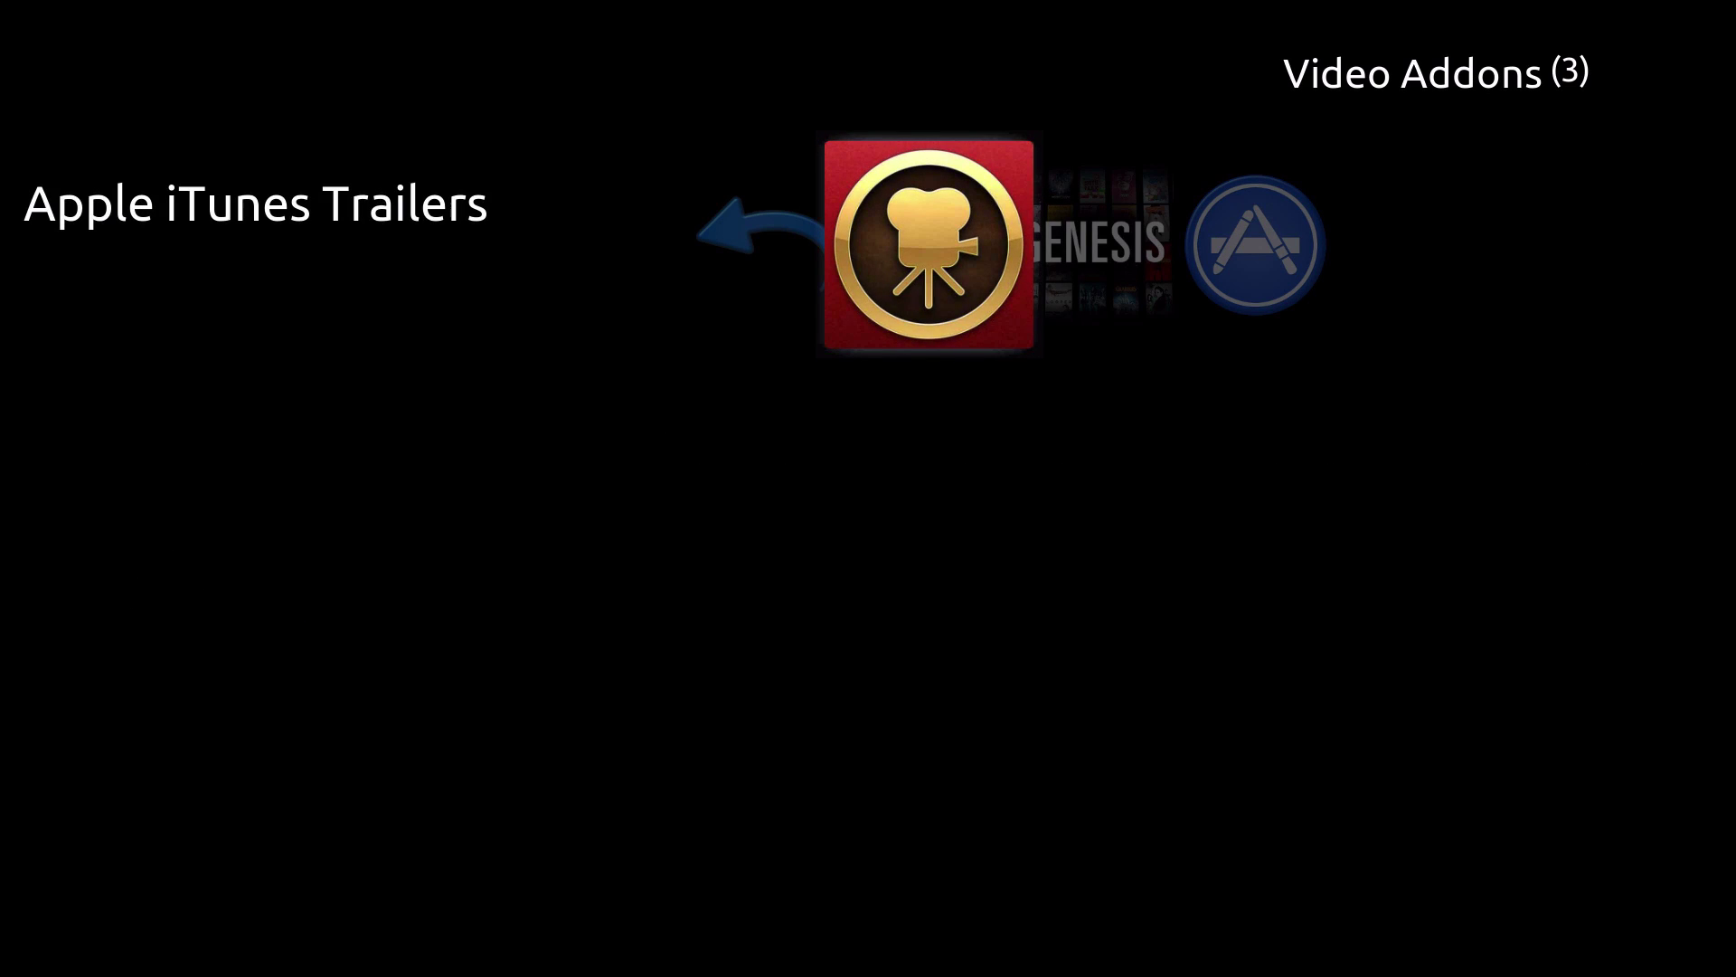
key(Right)
key(Right)
key(Left)
key(Return)
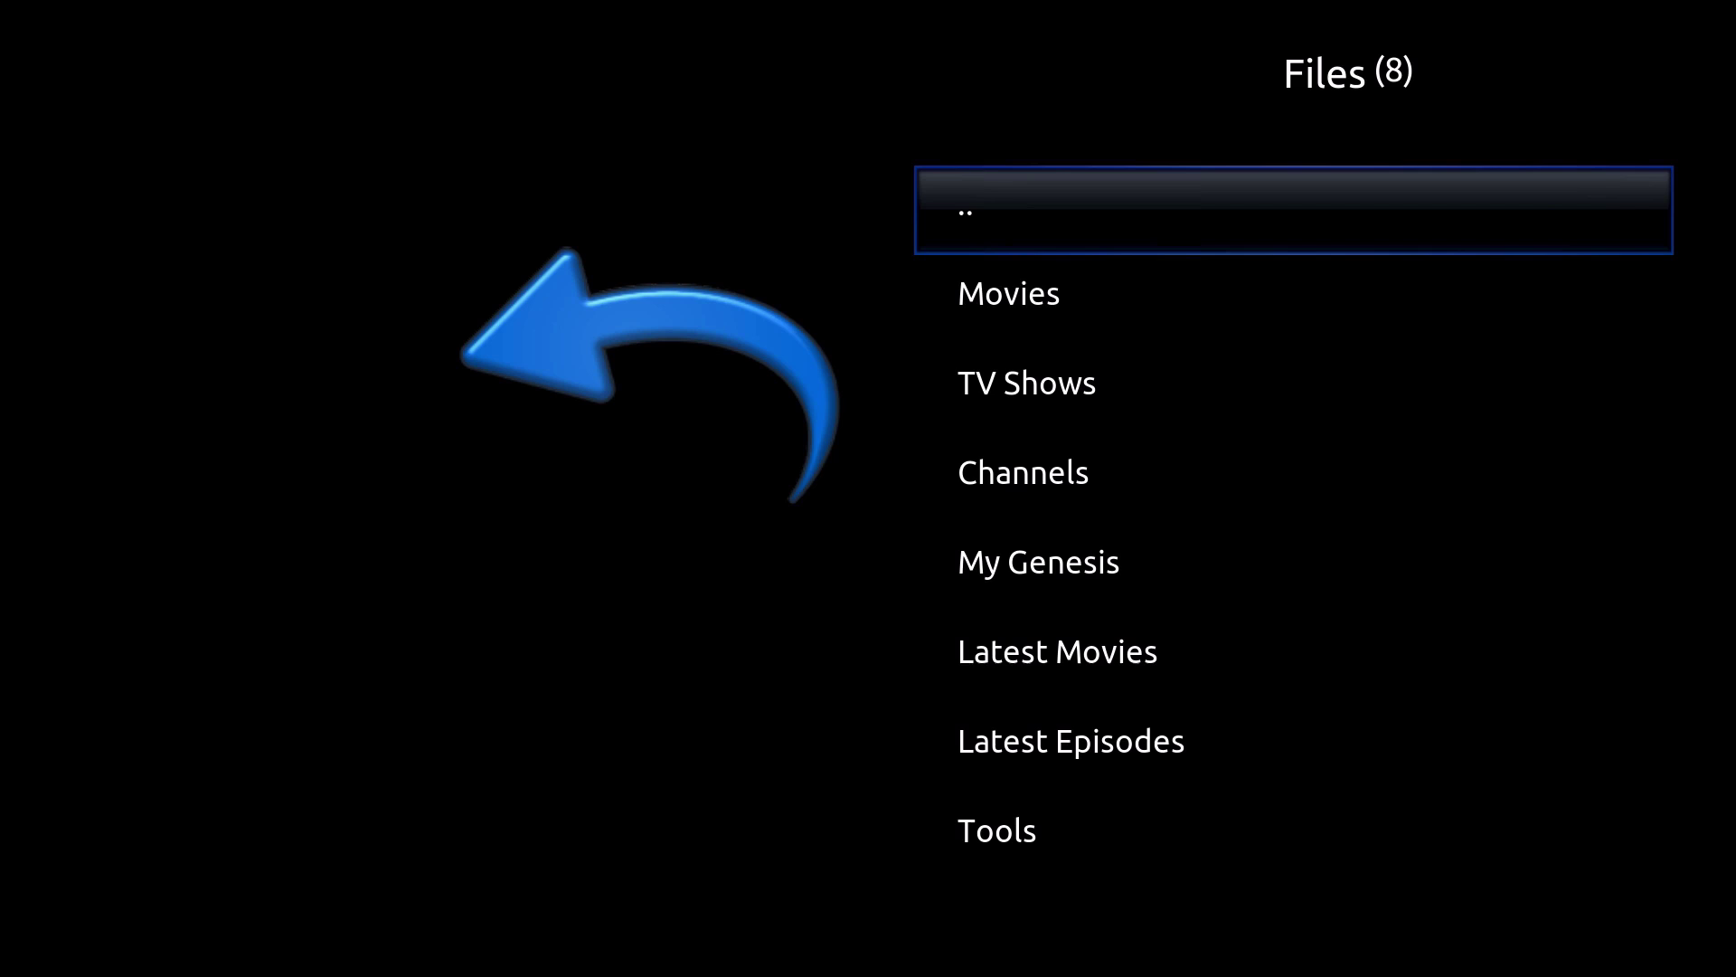
- Go through the Genesis categories and open Latest Episodes
key(Down)
key(Down)
key(Down)
key(Down)
key(Down)
key(Down)
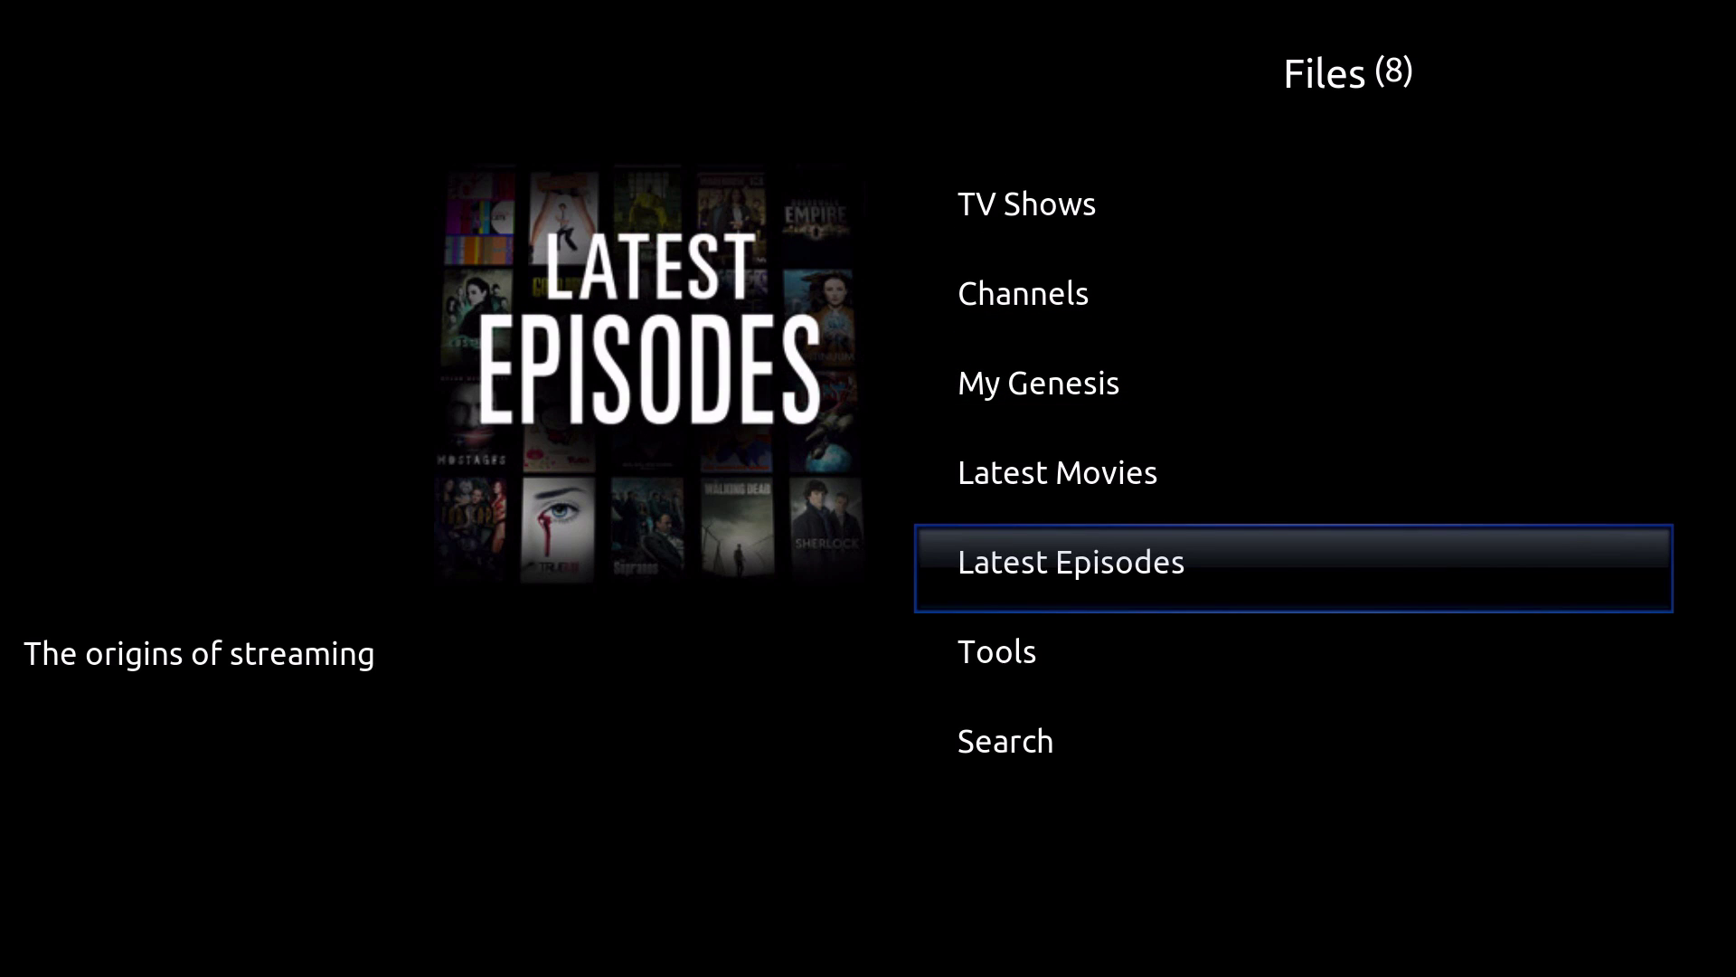
key(Return)
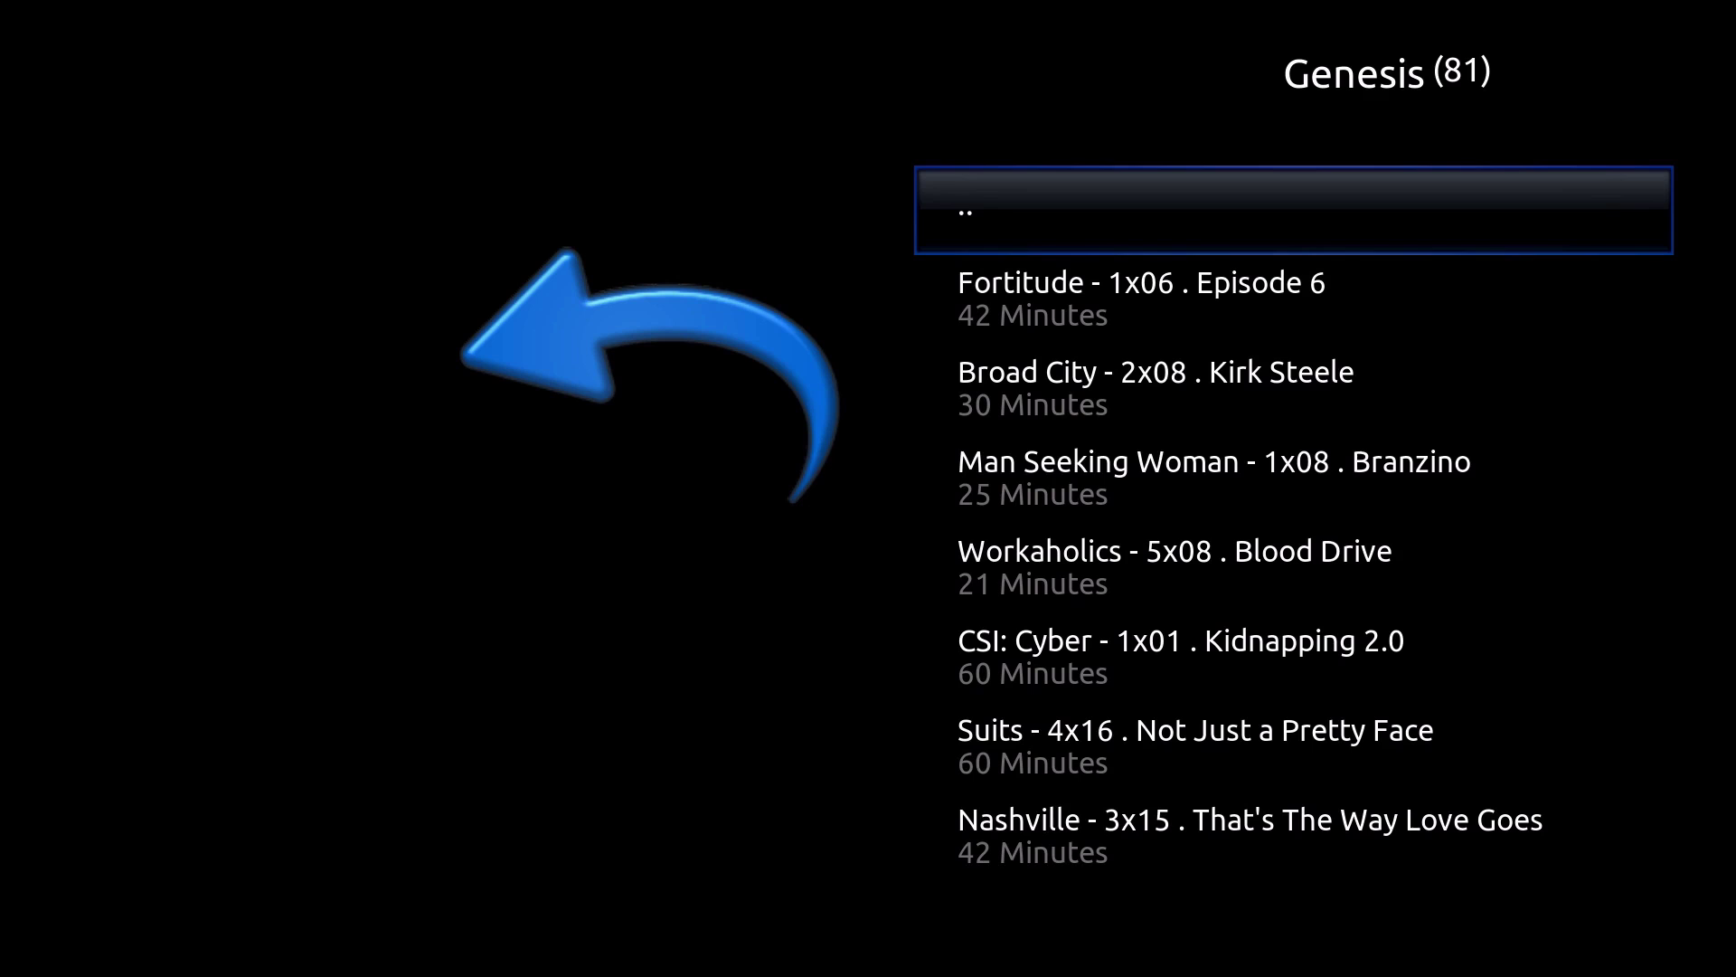
- Browse the first Genesis episodes and switch from List past Icons to the view with one large cover beside small posters
key(Down)
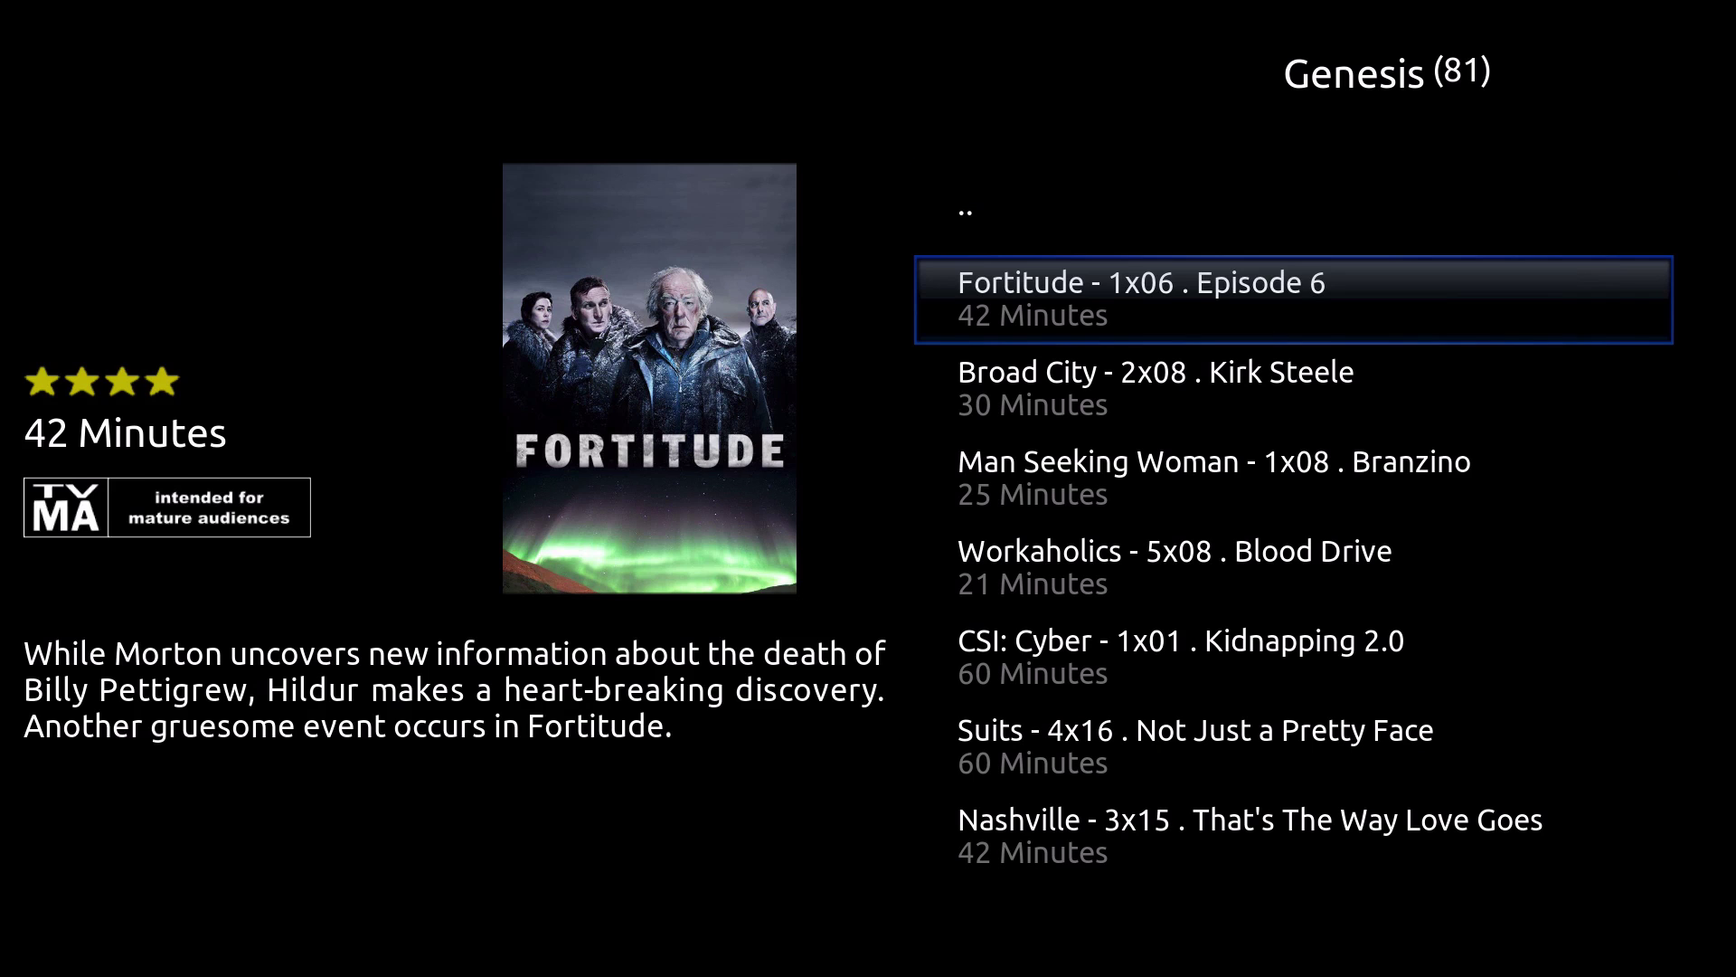
key(Down)
key(Down)
key(Left)
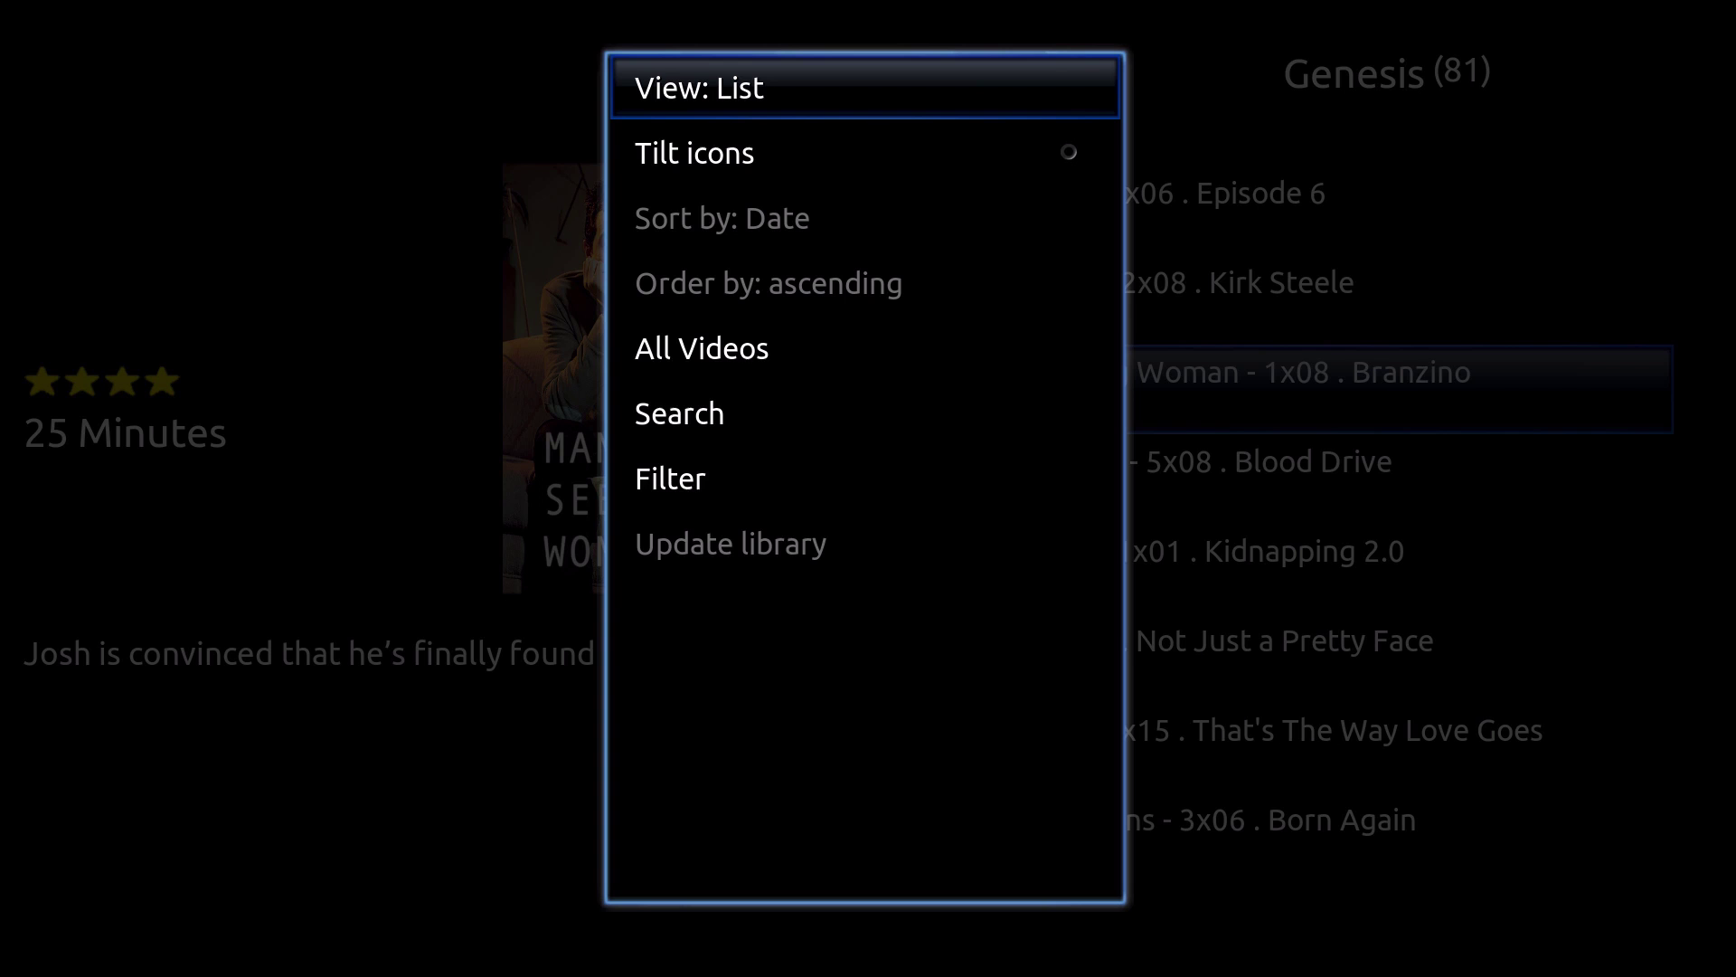
key(Return)
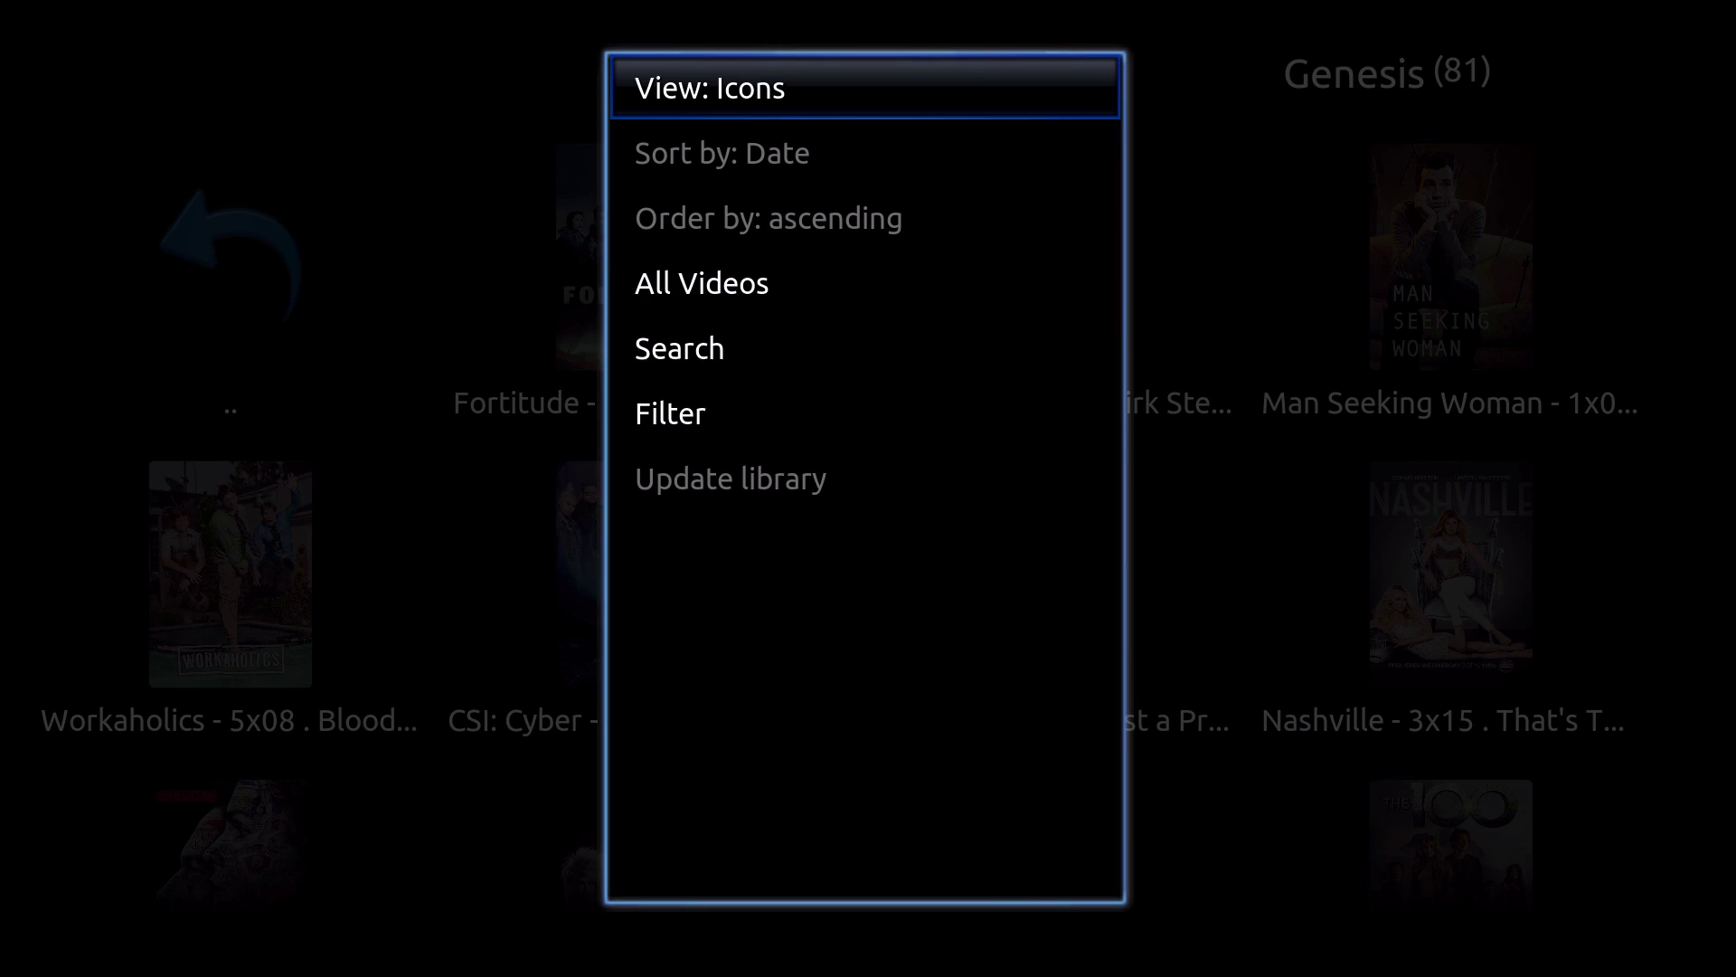
key(Return)
key(Right)
key(Left)
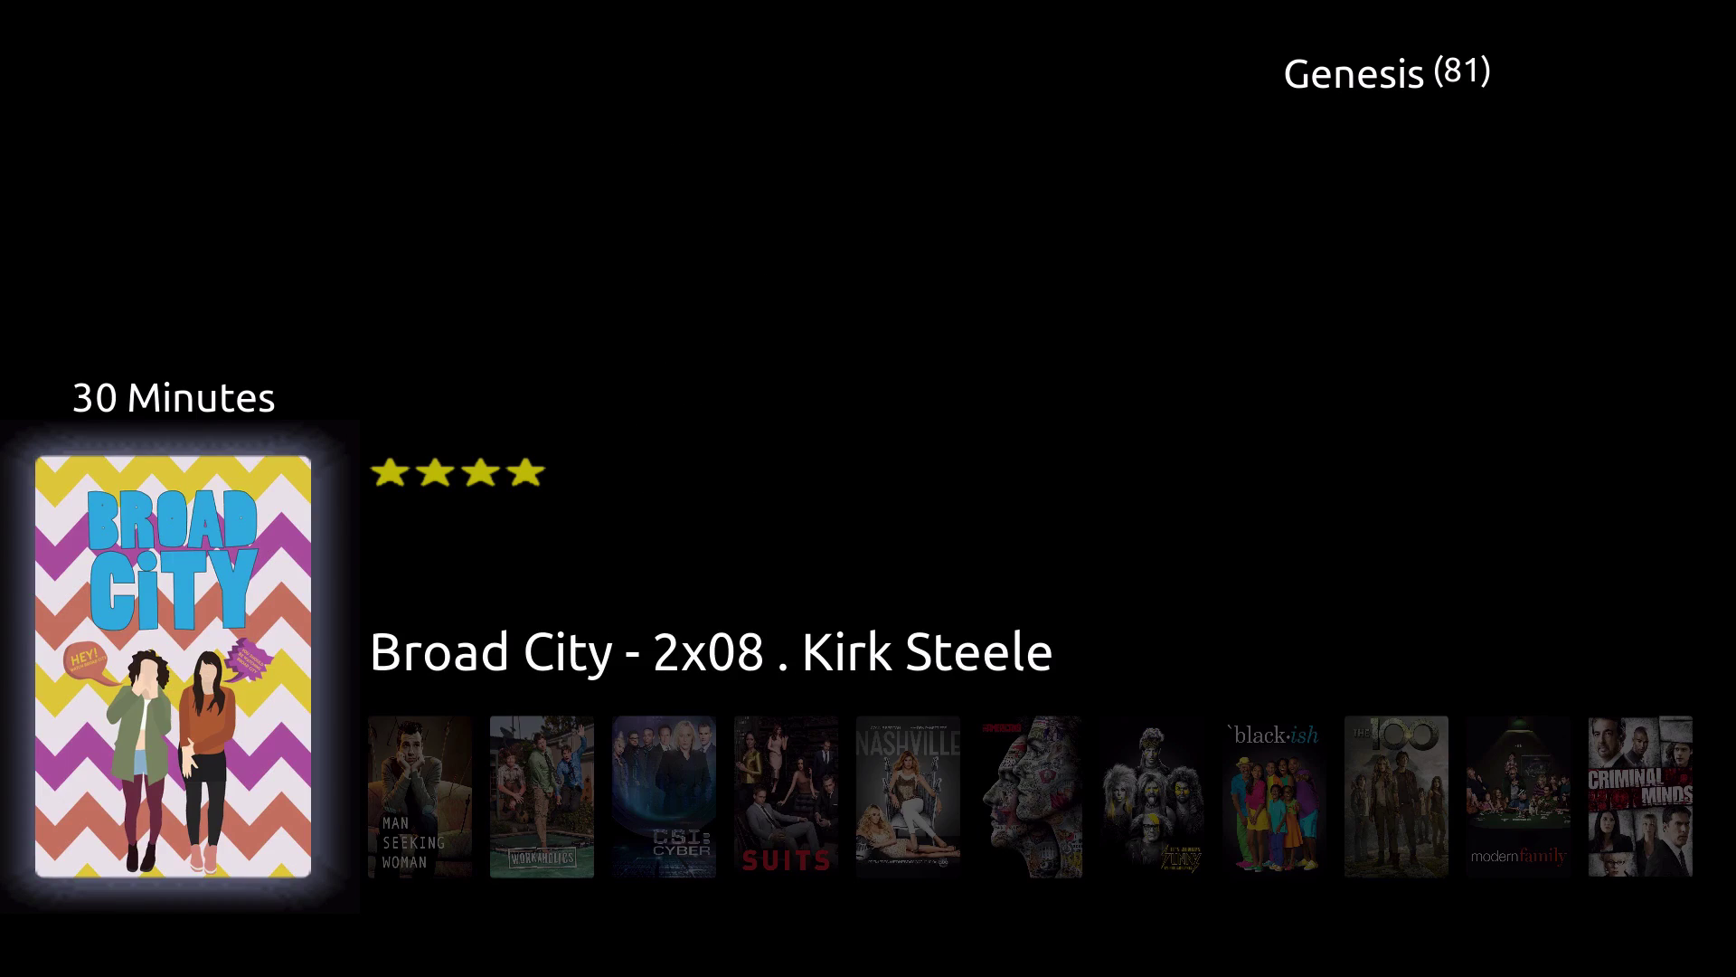
- Set the Genesis episodes view to Wall and browse the posters from Nashville to Saturday Night Live
key(Left)
key(Return)
key(Return)
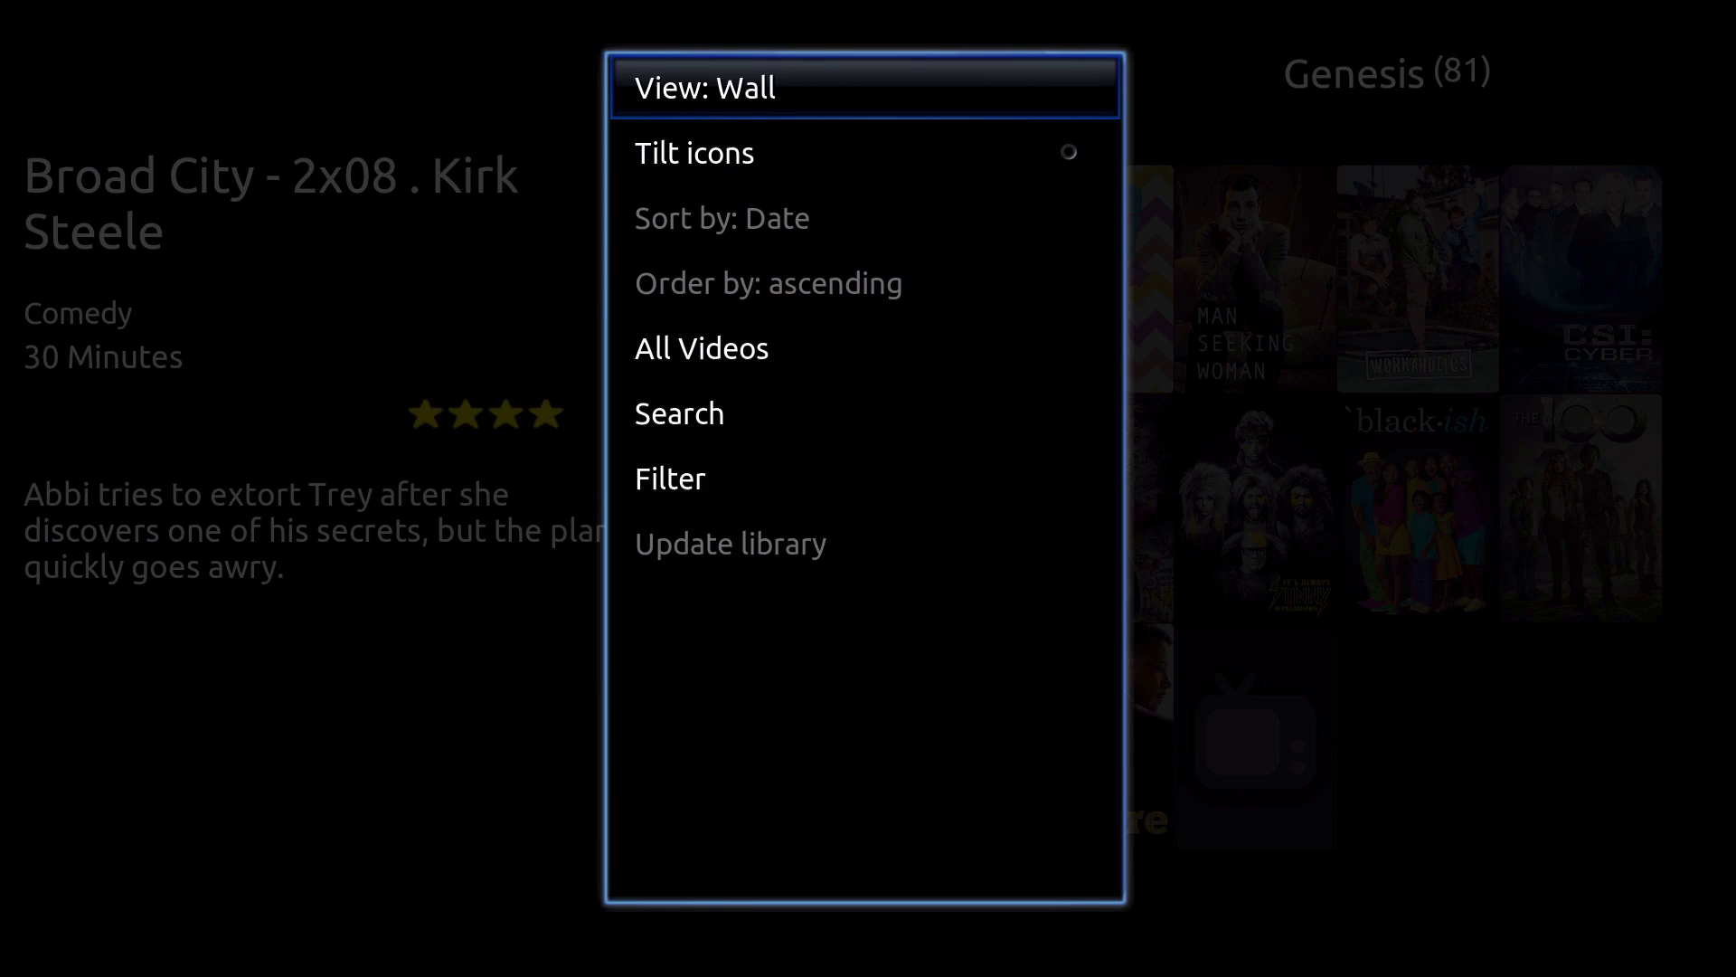
key(Right)
key(Down)
key(Left)
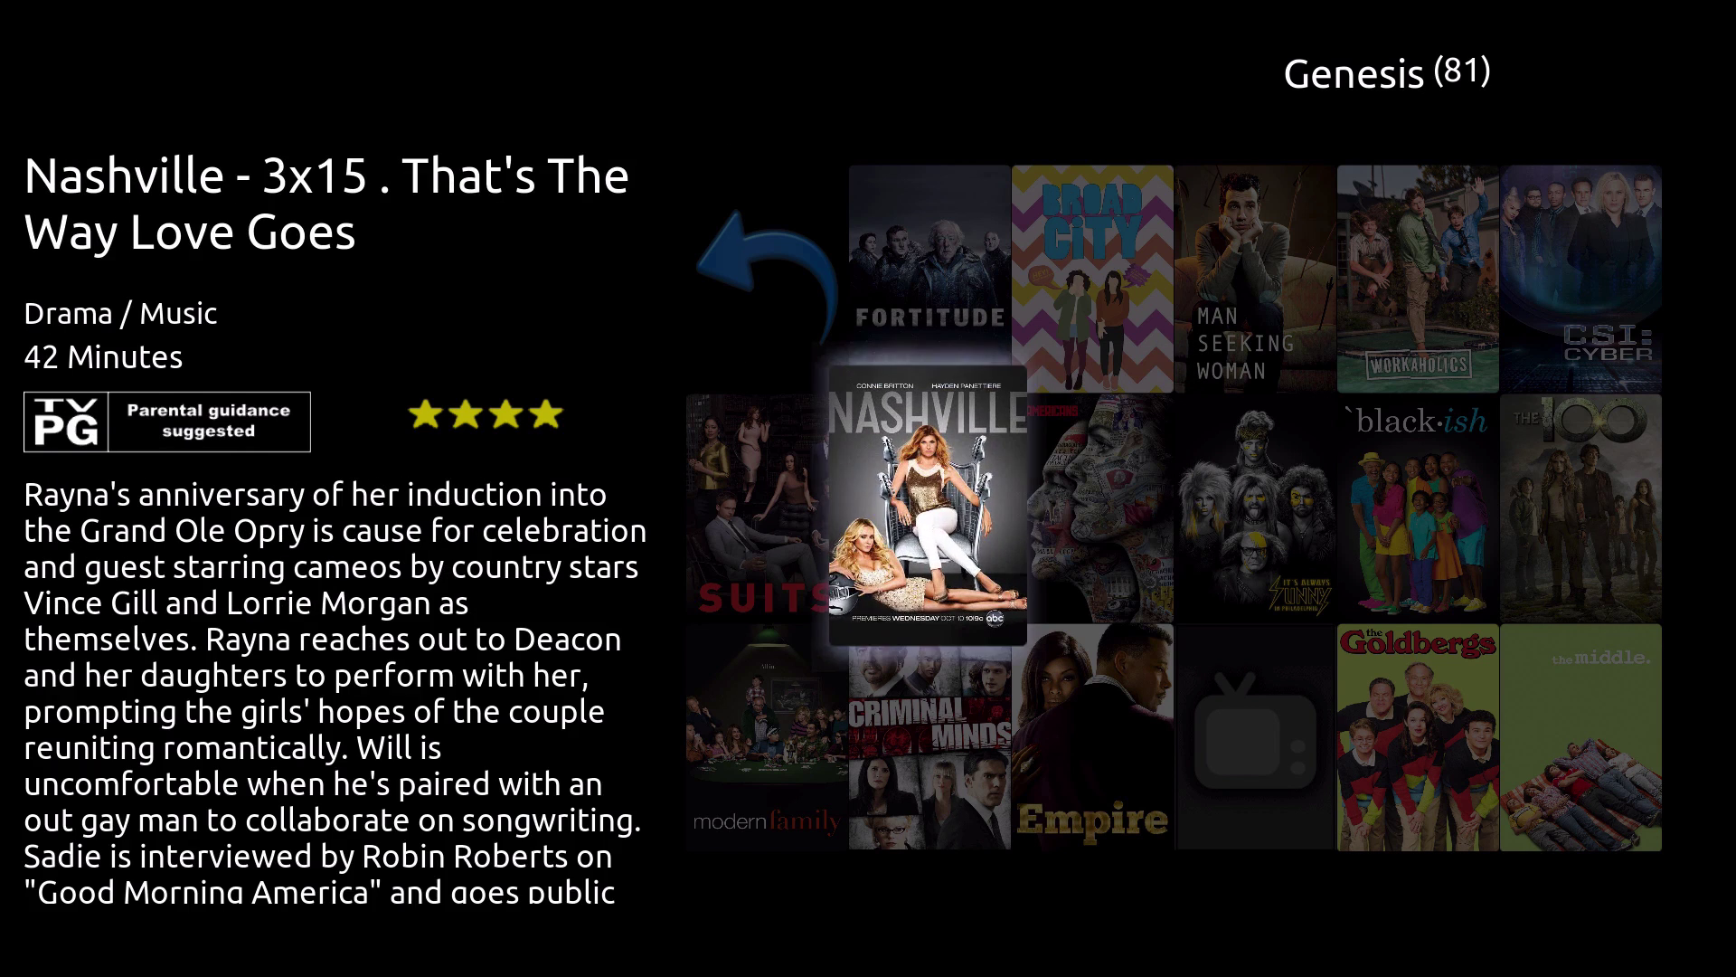
key(Up)
key(Up)
key(Left)
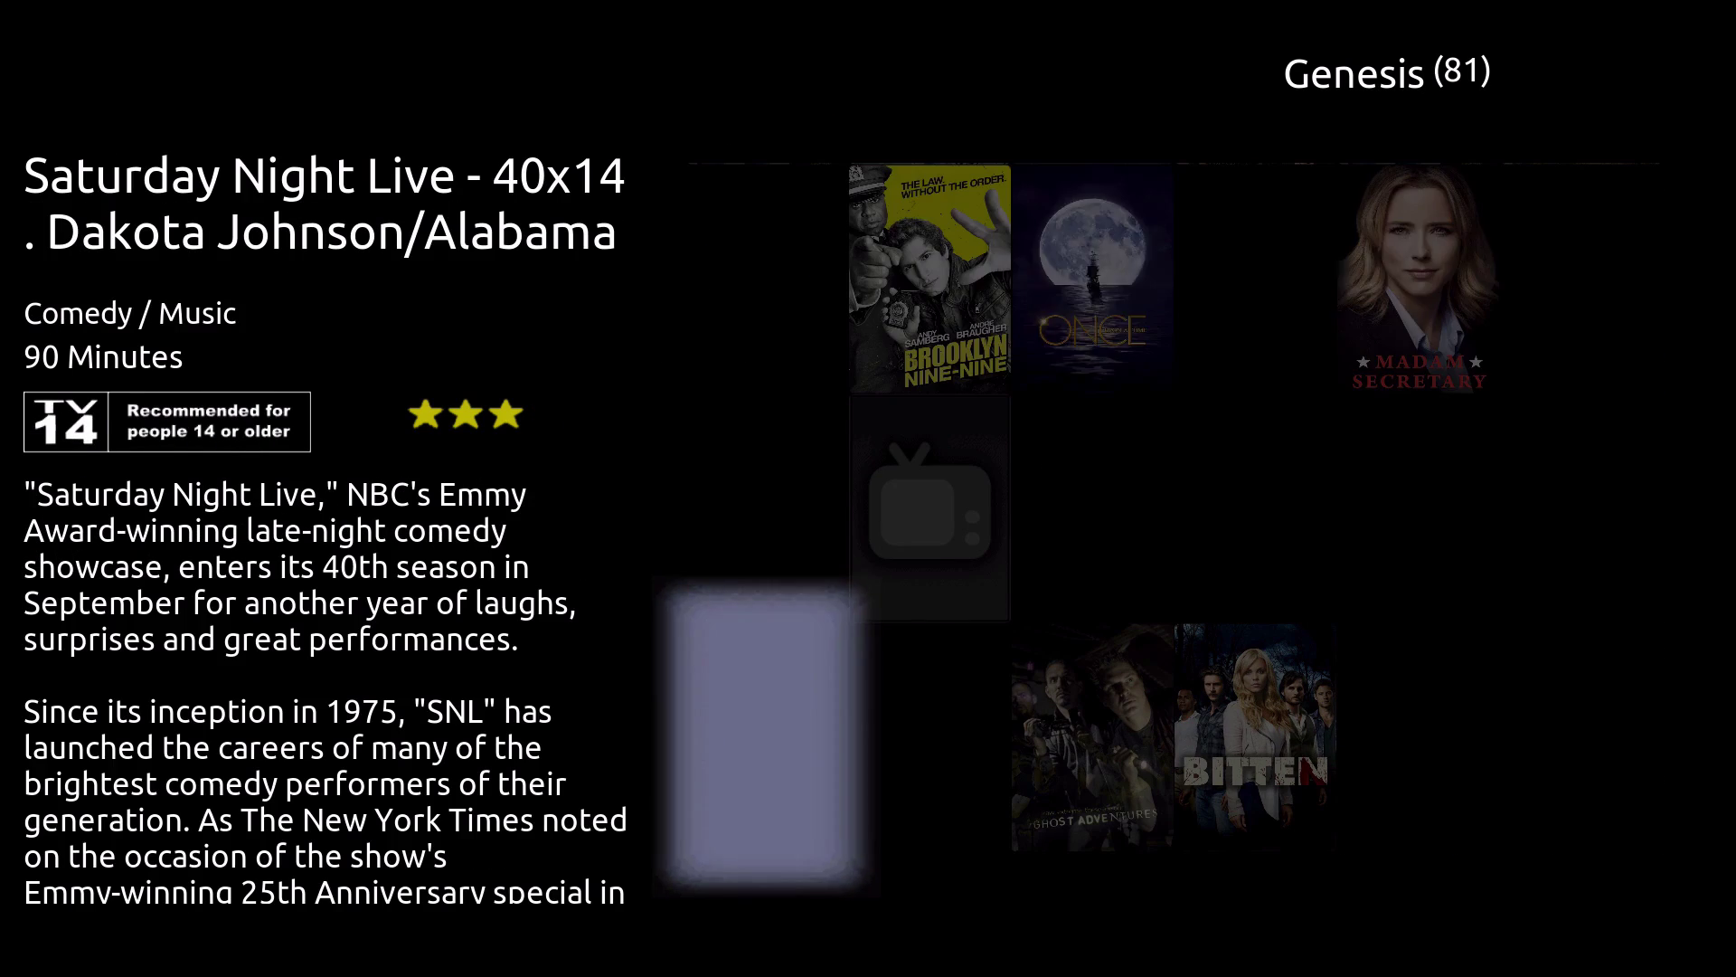
- Switch the Genesis episodes back to the list view and scroll from Saturday Night Live past the end to Broad City
key(Left)
key(Return)
key(Right)
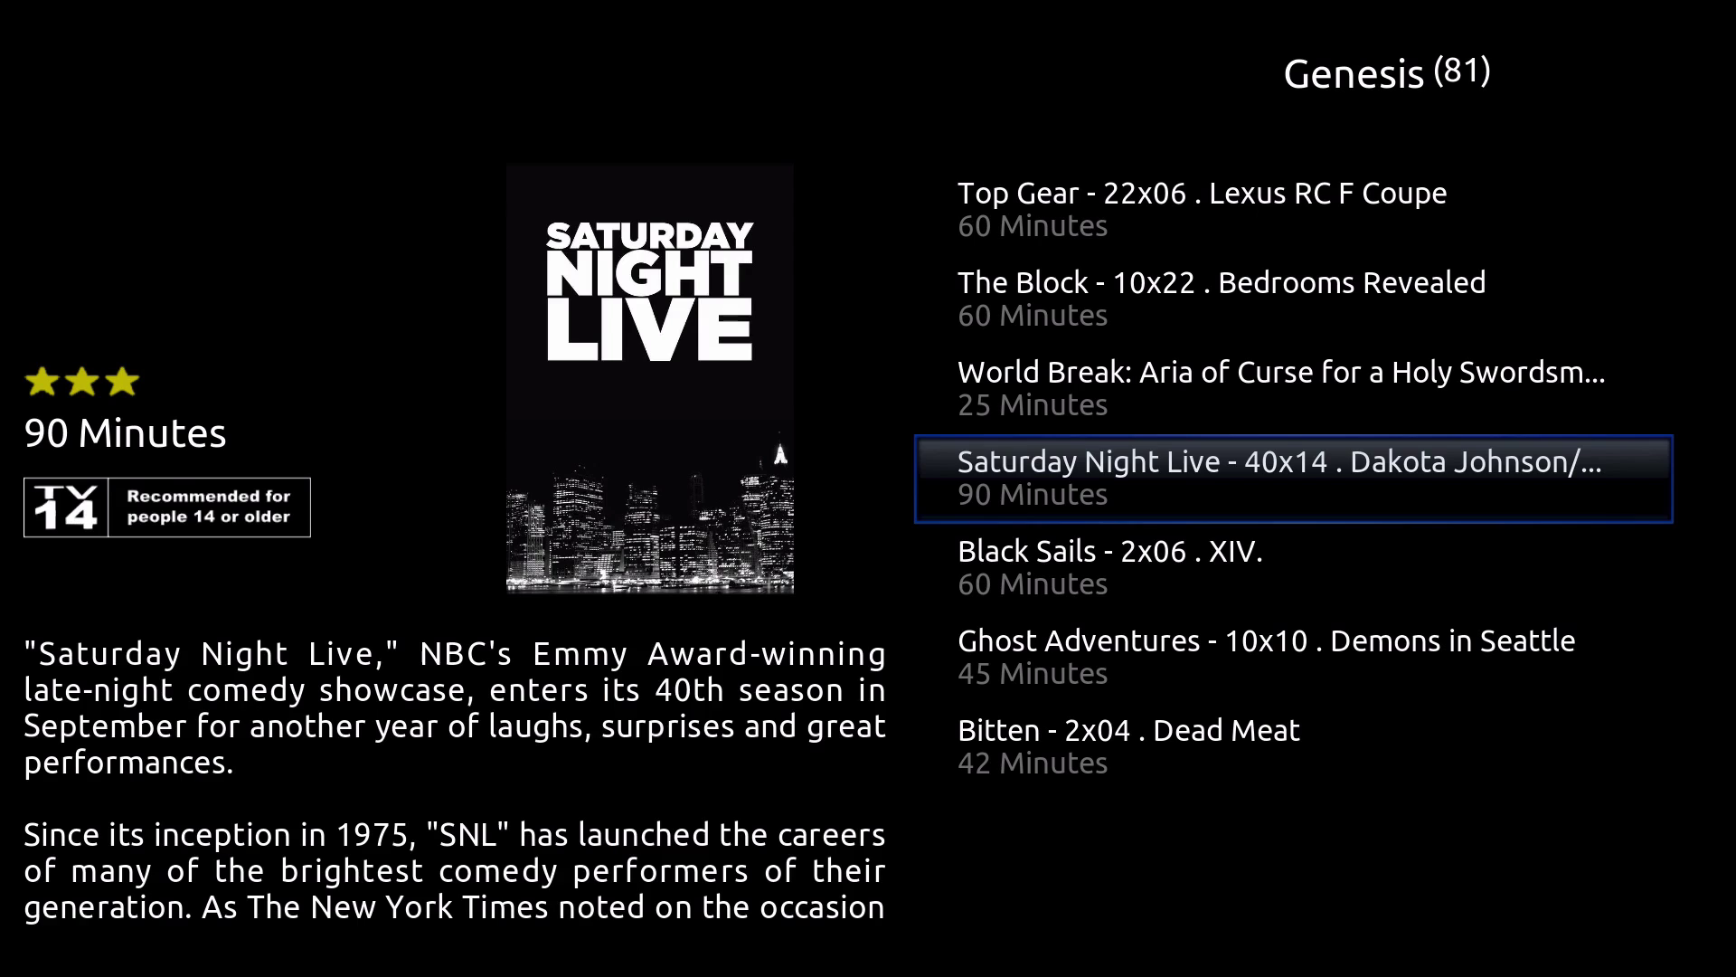
key(Down)
key(Down)
key(Down)
key(Down)
key(Down)
key(Down)
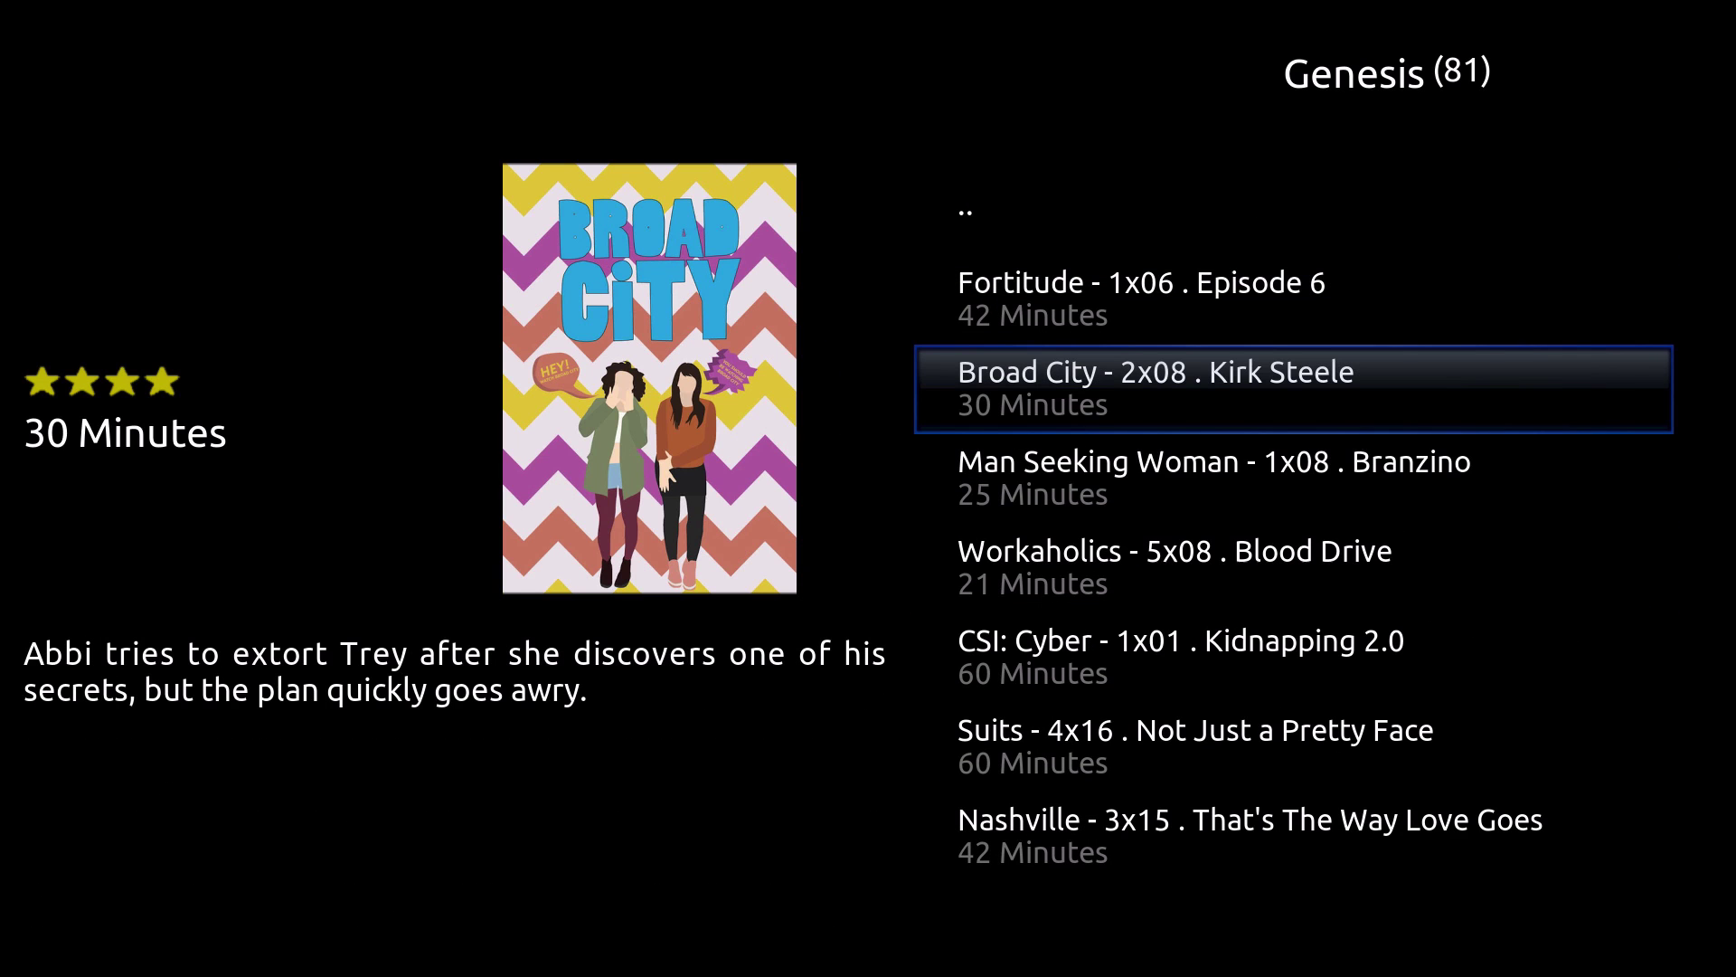
- Leave the Genesis episodes and return to the home menu
key(BackSpace)
key(BackSpace)
key(BackSpace)
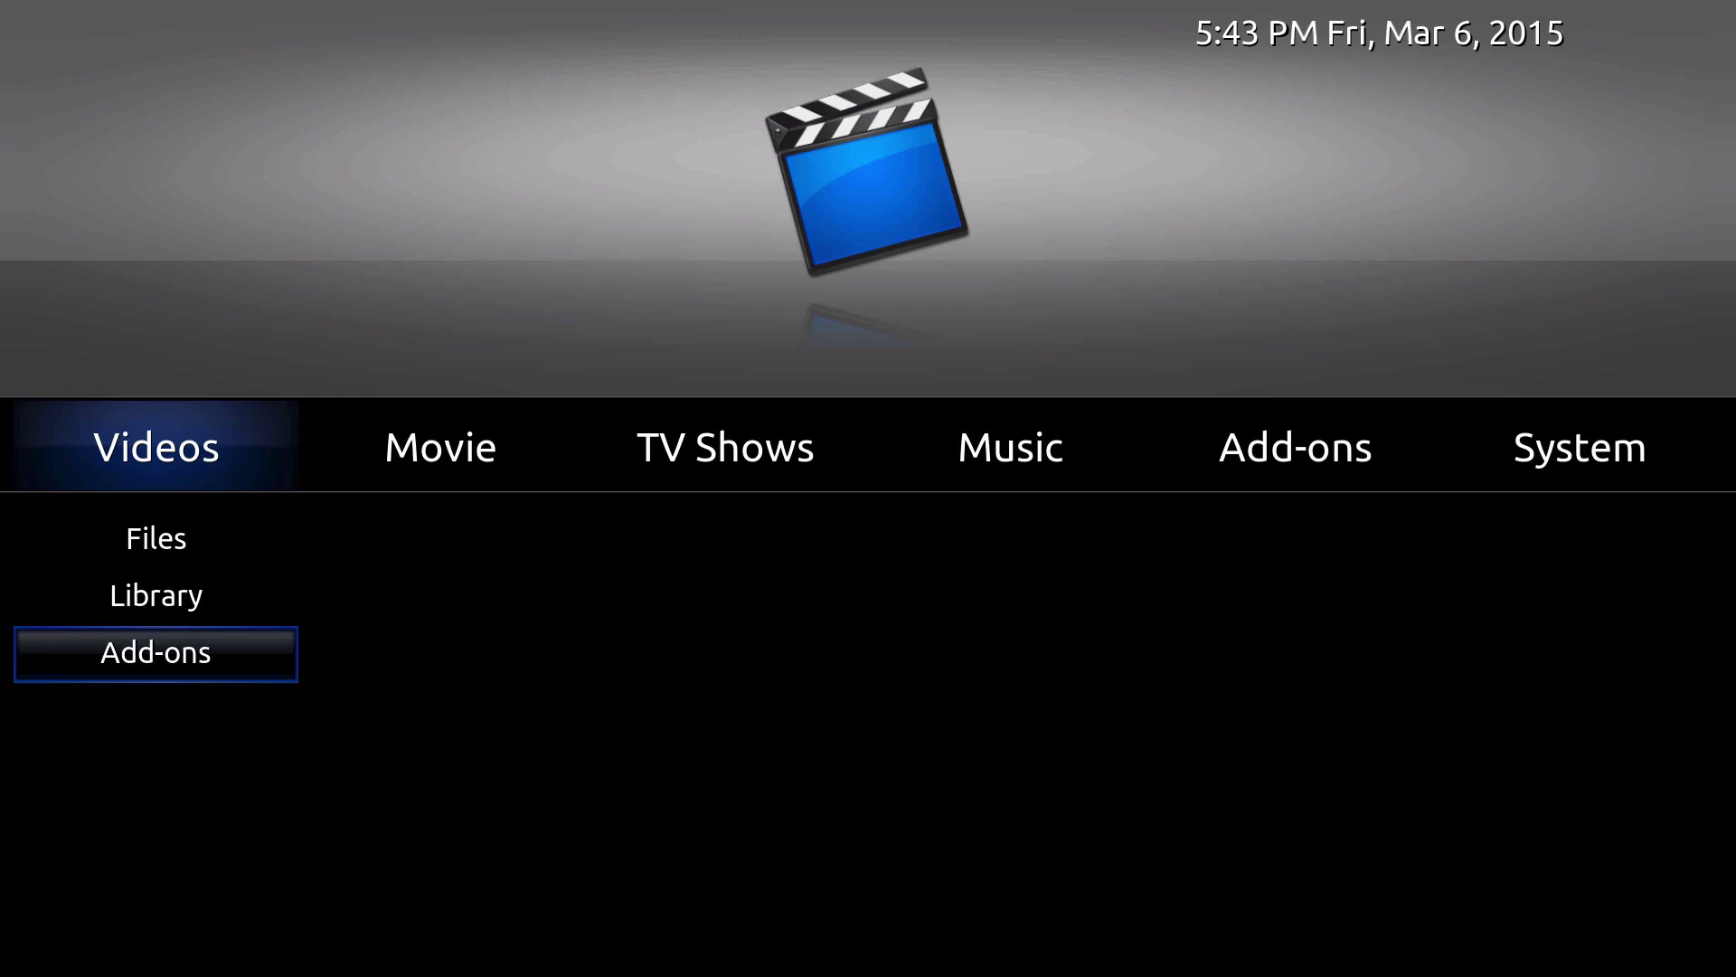
- Look through the Movie submenu on the home menu and move on to the Add-ons category
key(Right)
key(Down)
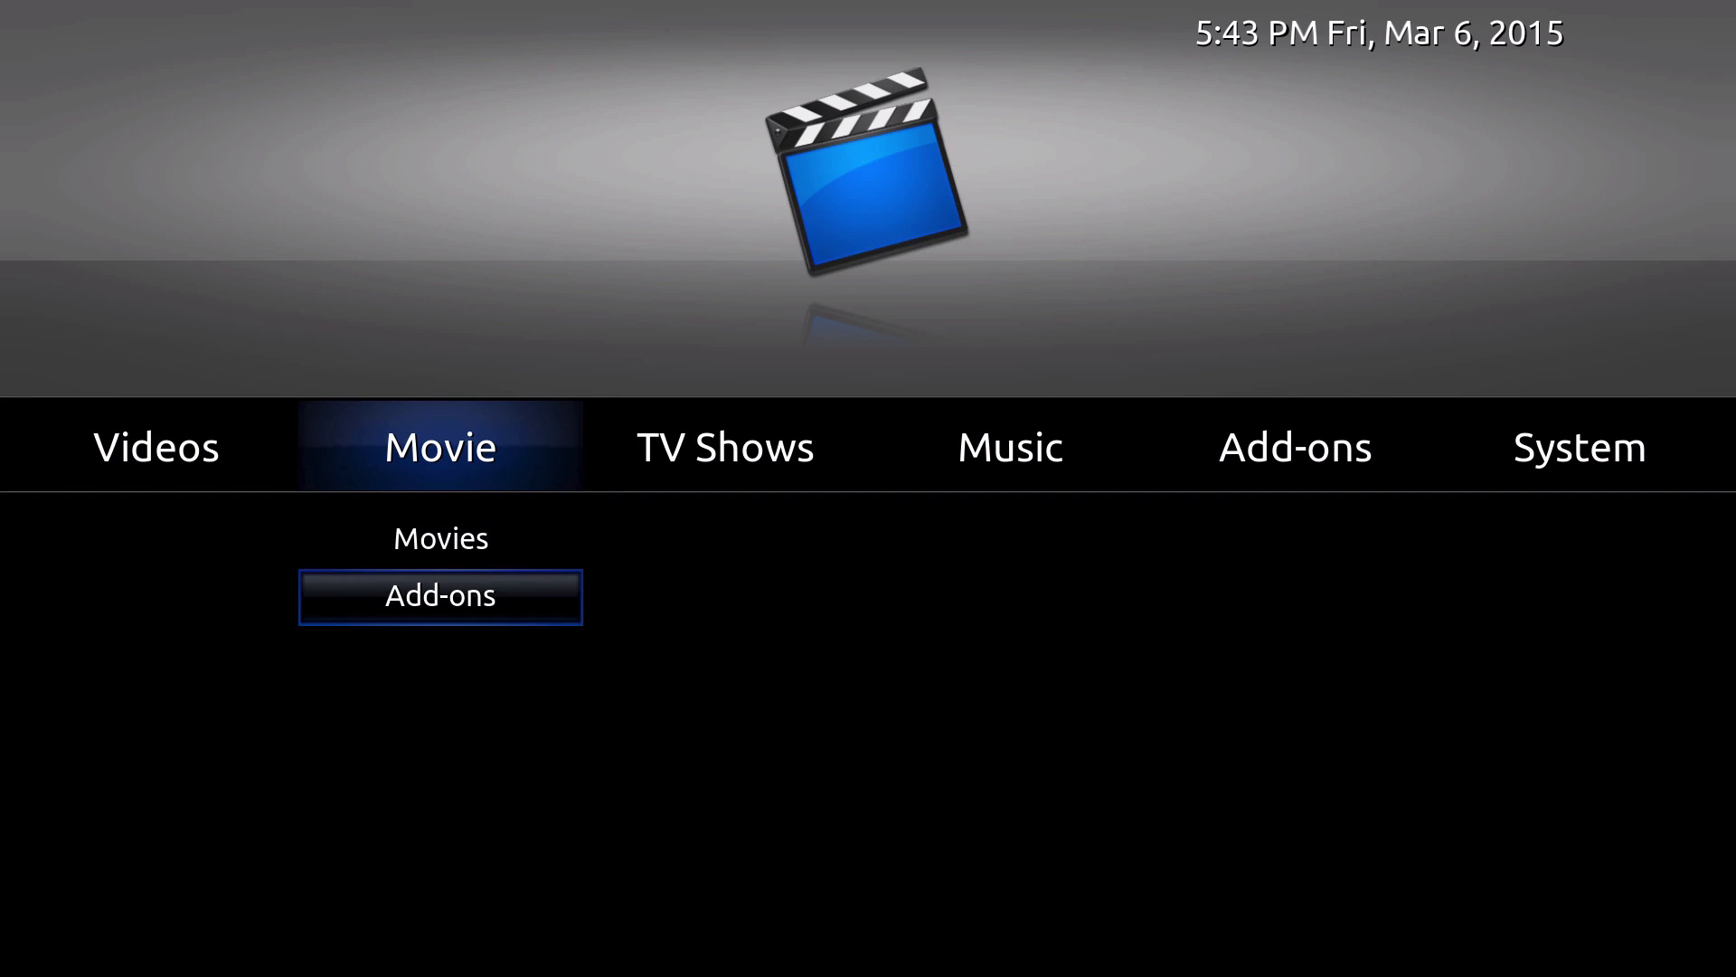
key(Up)
key(Down)
key(Right)
key(Right)
key(Right)
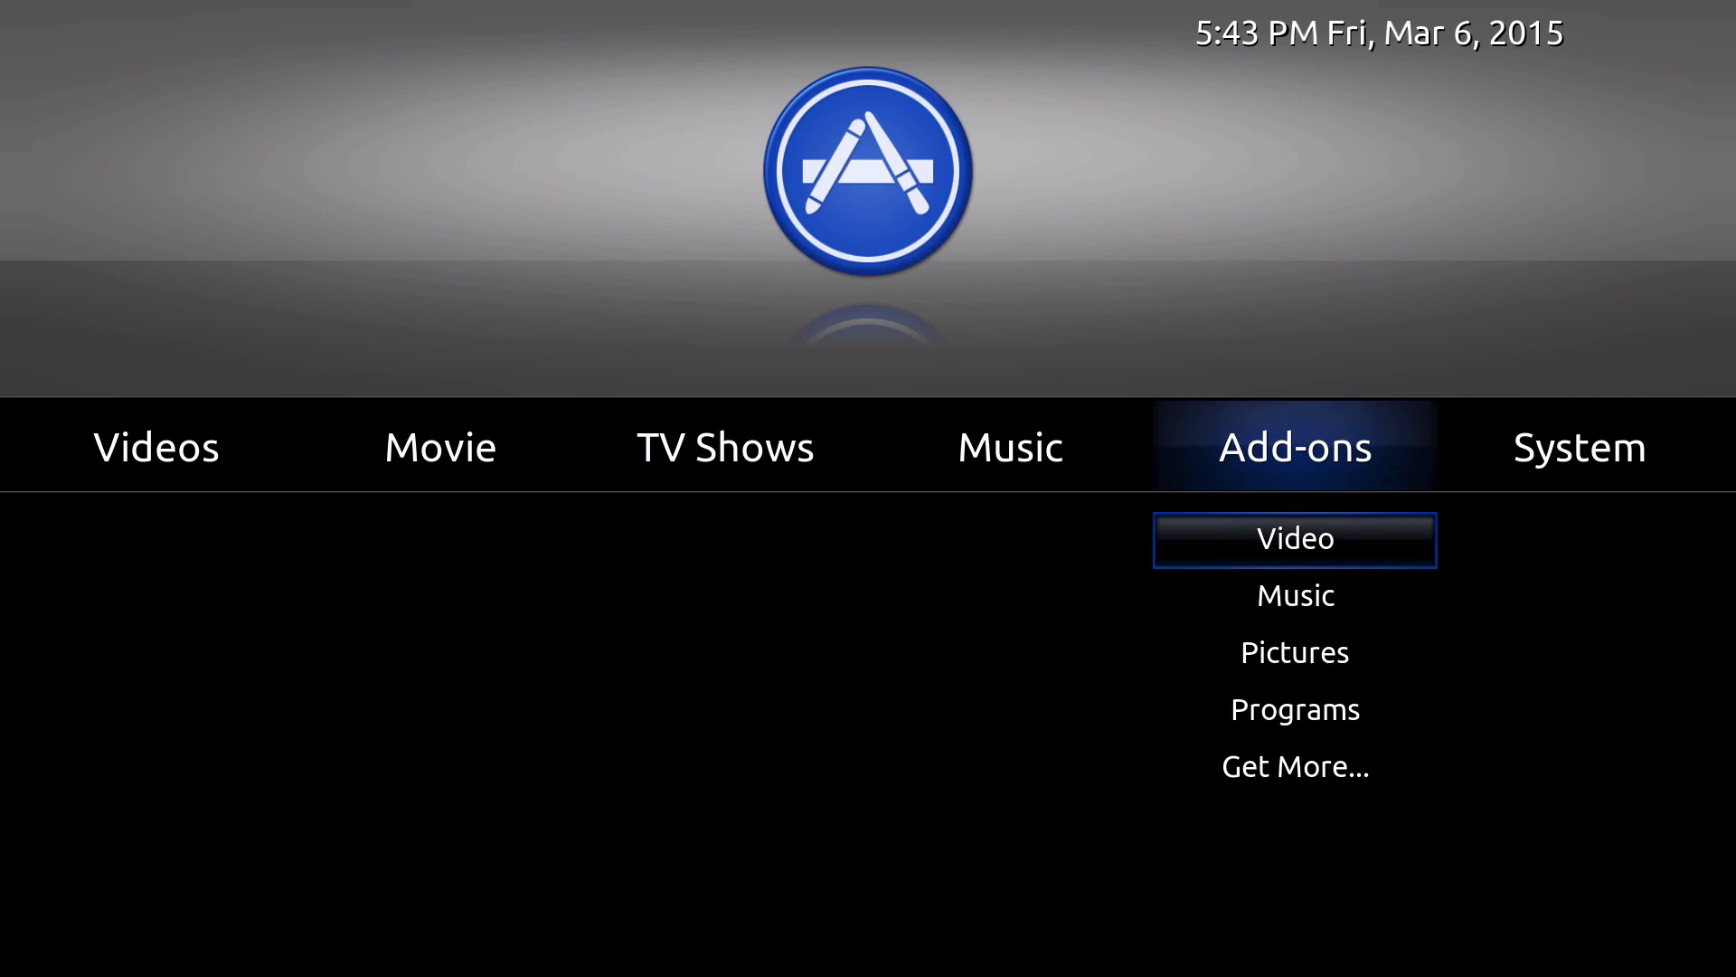
- Look through the Add-ons submenu from Video to Get More... and back up
key(Down)
key(Down)
key(Down)
key(Down)
key(Up)
key(Up)
key(Up)
key(Up)
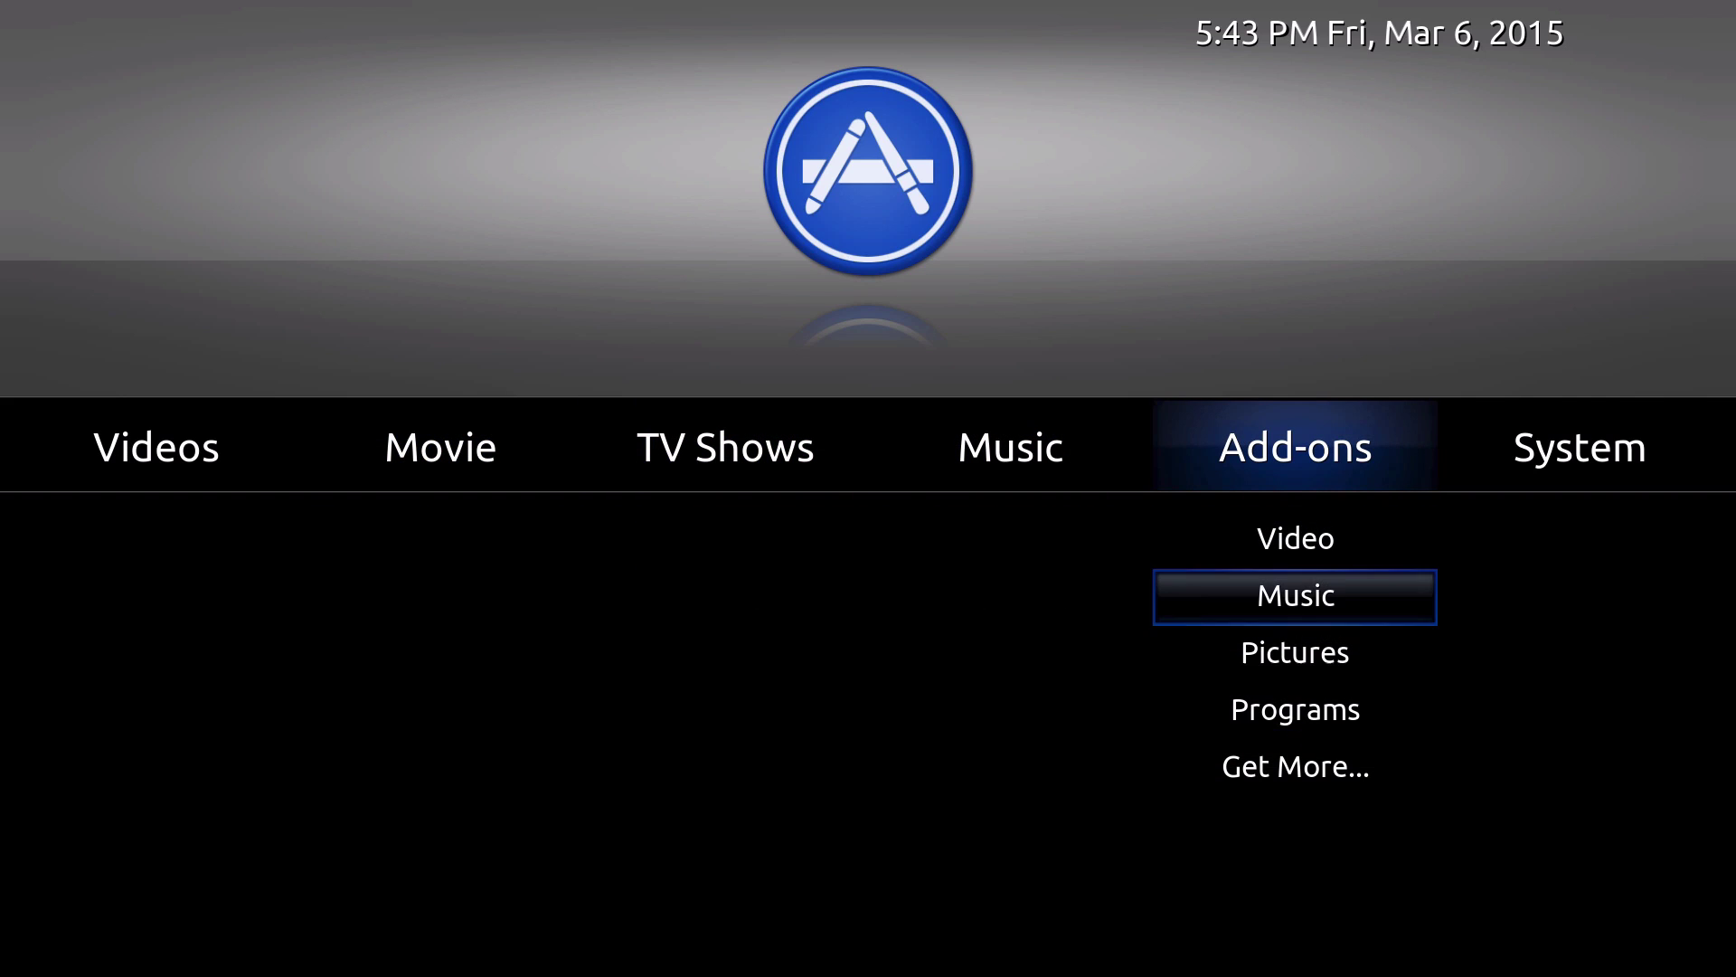
- Show the System submenu on the home menu and go back to the TV Shows category
key(Right)
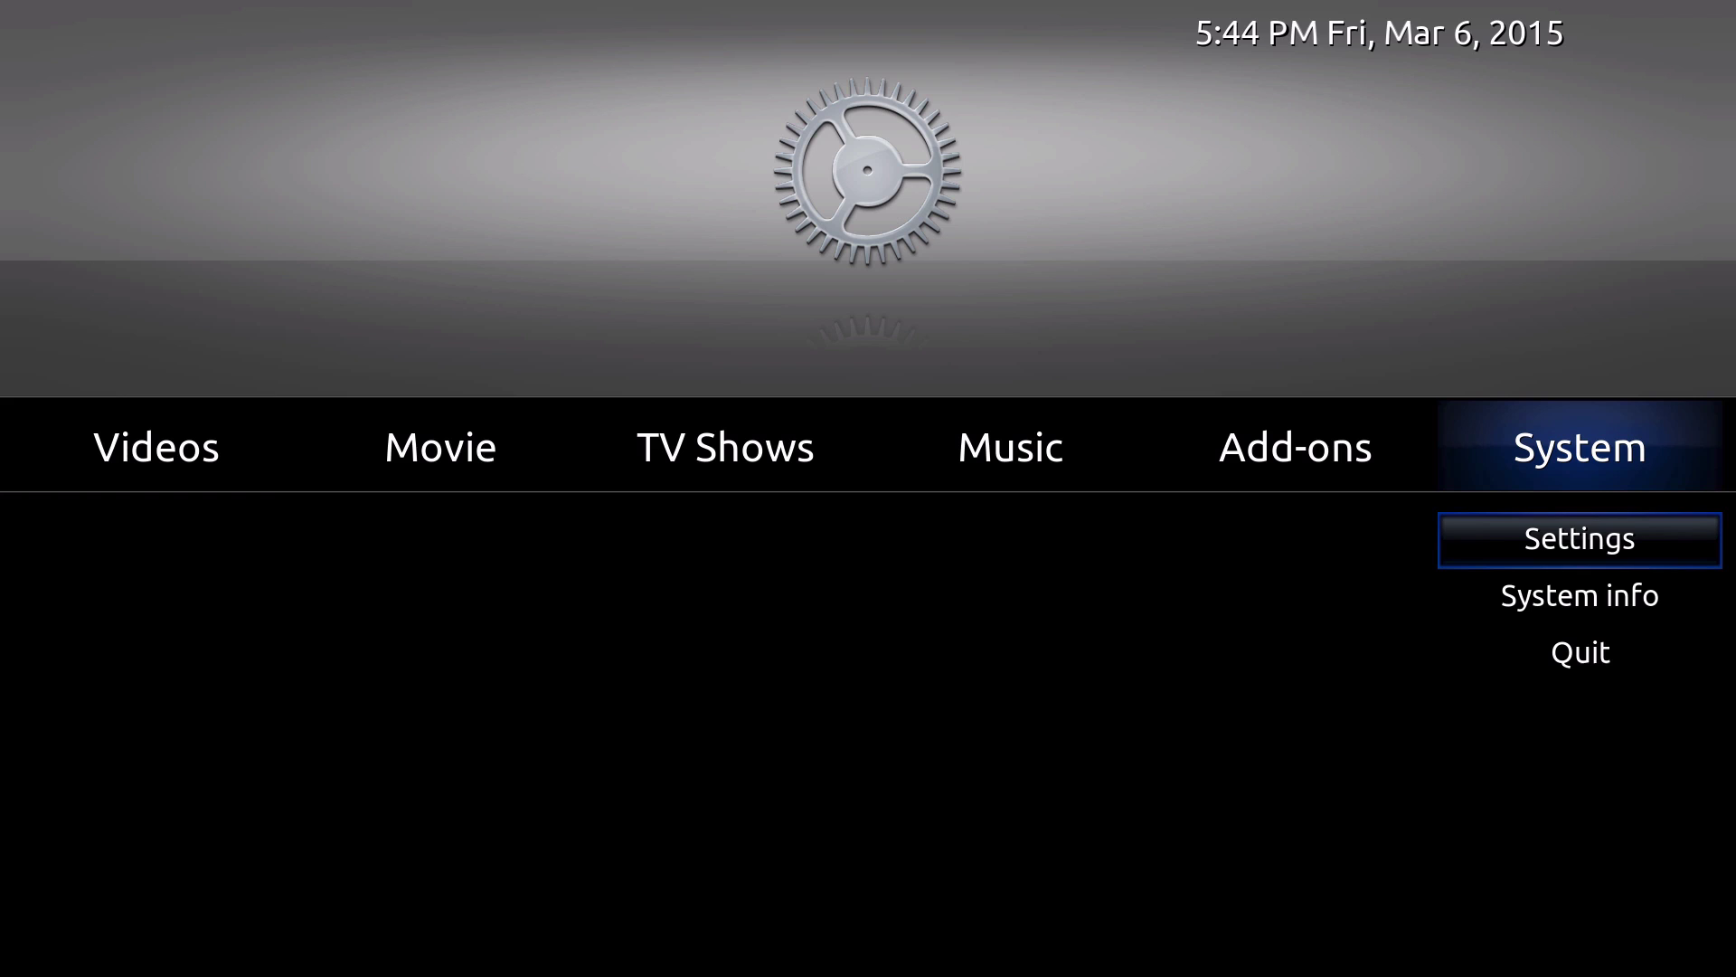
key(Left)
key(Left)
key(Left)
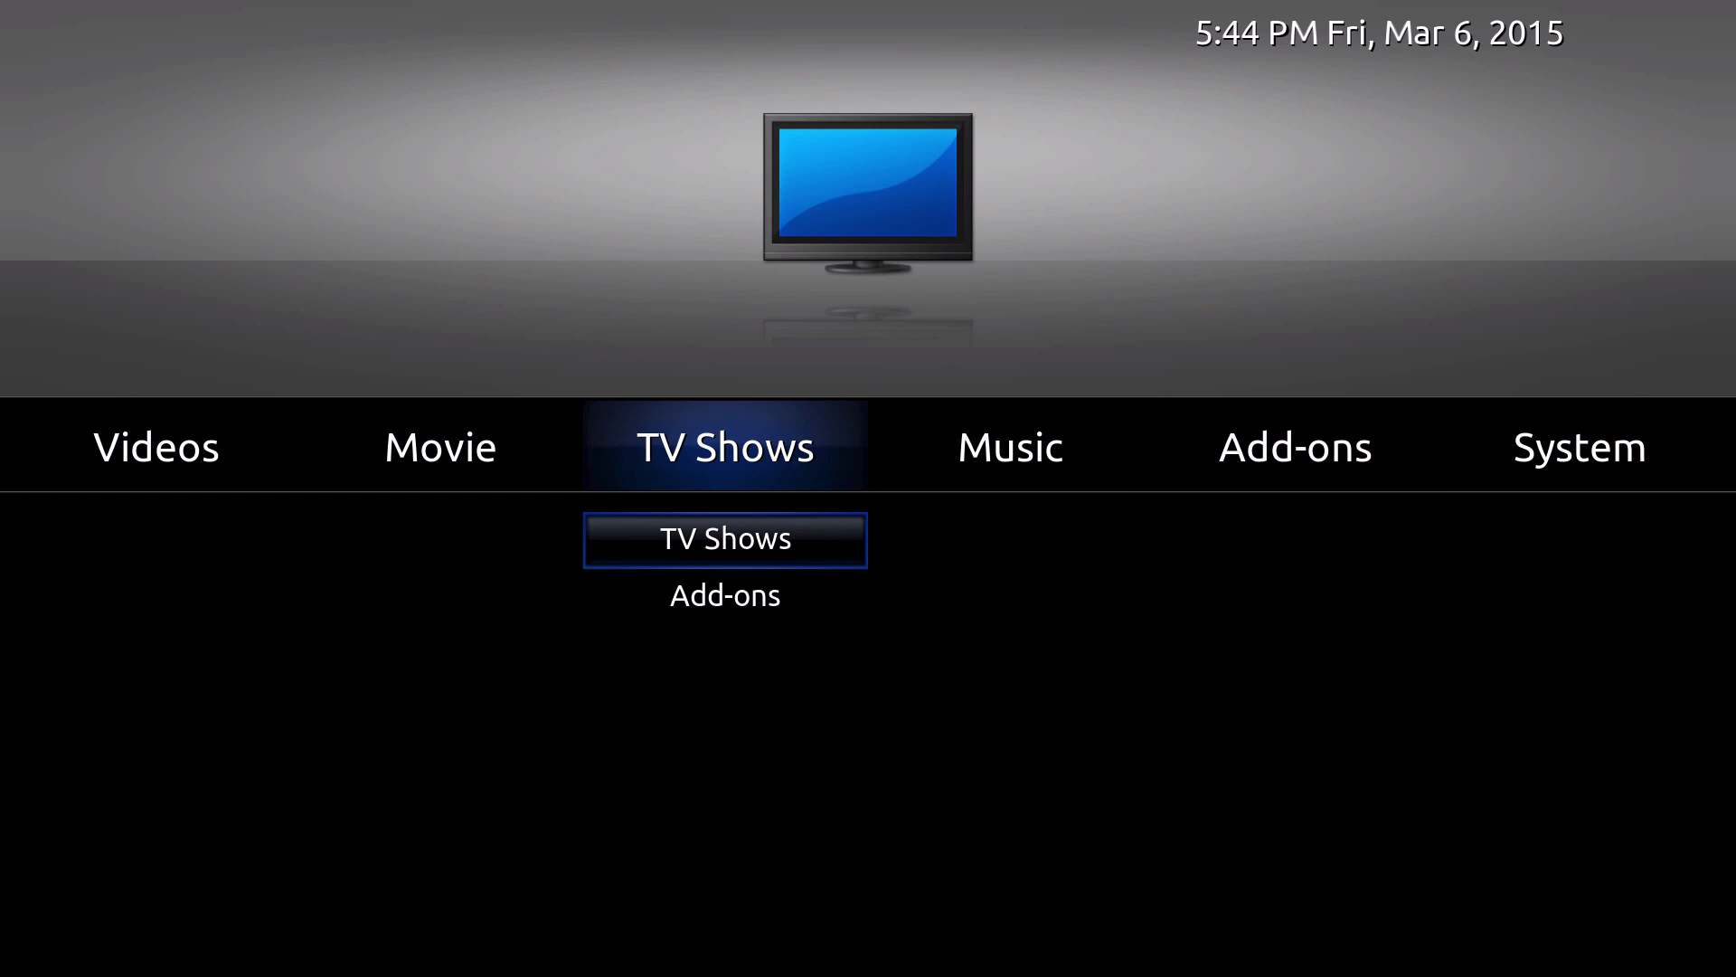